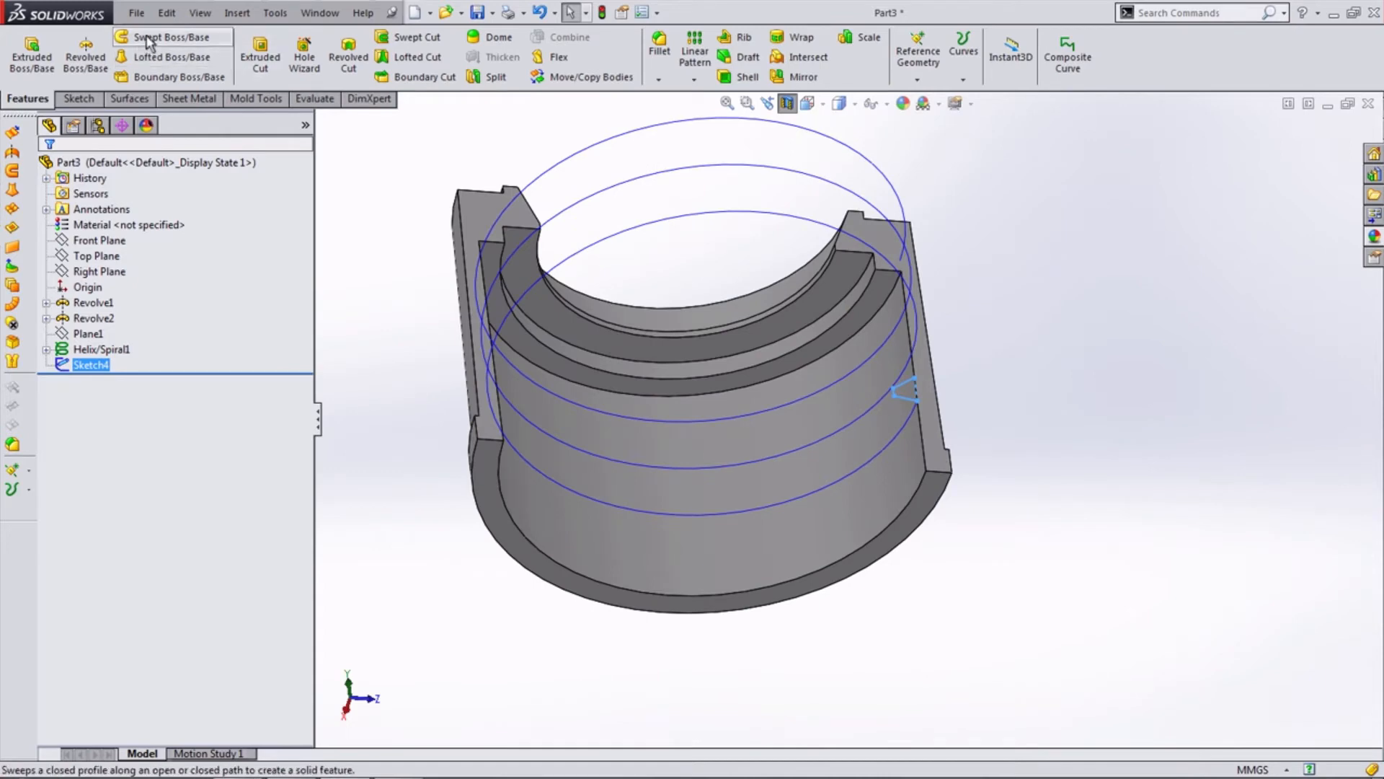
# Sweep the small triangular profile sketch along the helix as a solid boss.
pyautogui.click(165, 37)
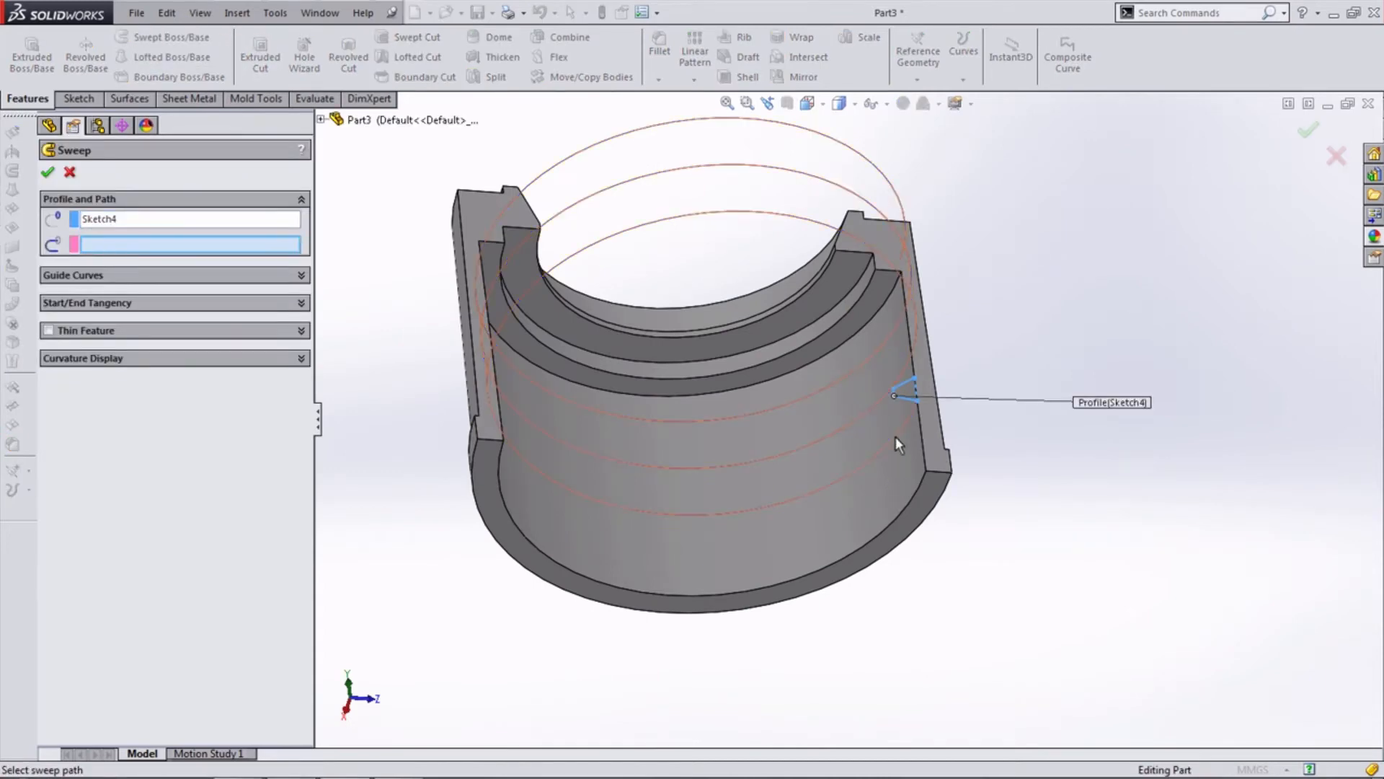
pyautogui.click(895, 435)
pyautogui.moveTo(888, 432); pyautogui.dragTo(176, 170, button='middle')
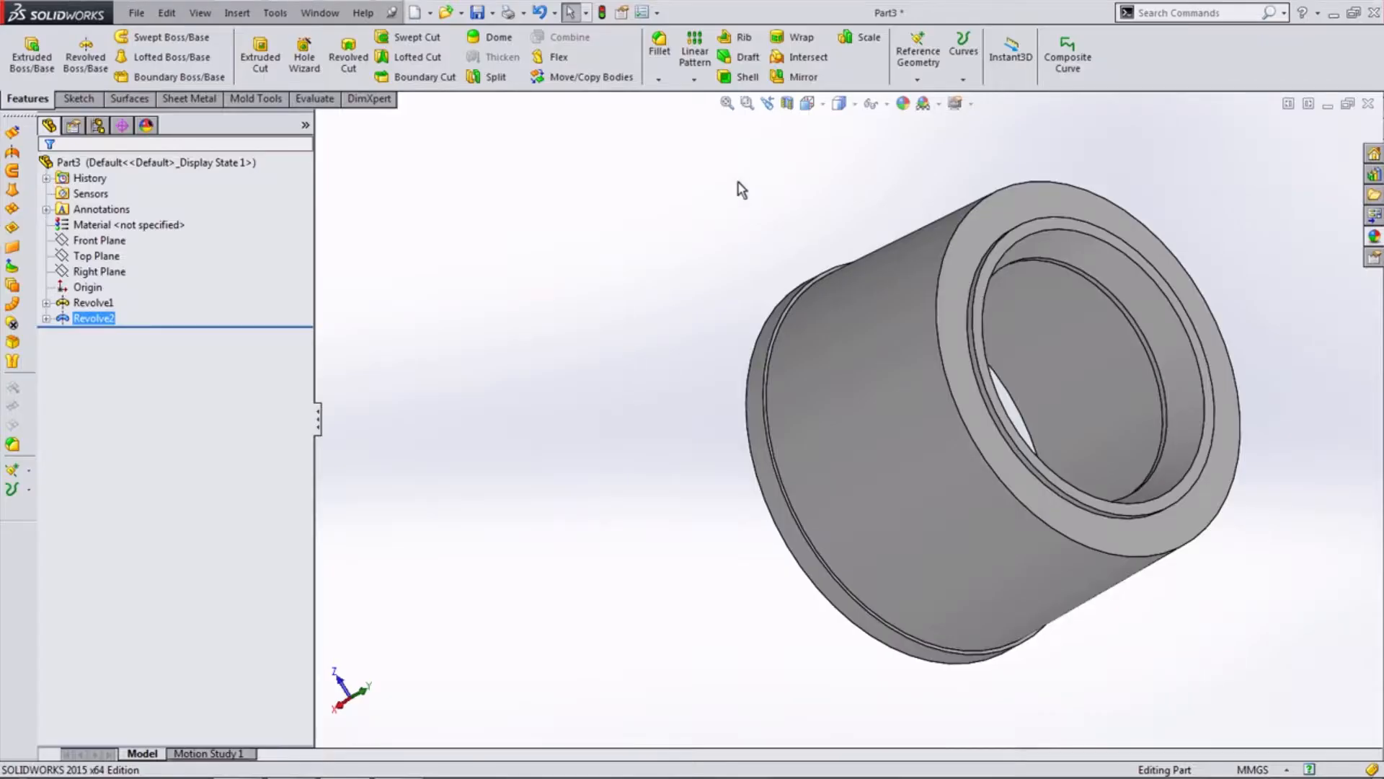
# Create a reference plane offset 6 mm from the ring face at the part's wide end, flipped into the body.
pyautogui.click(808, 103)
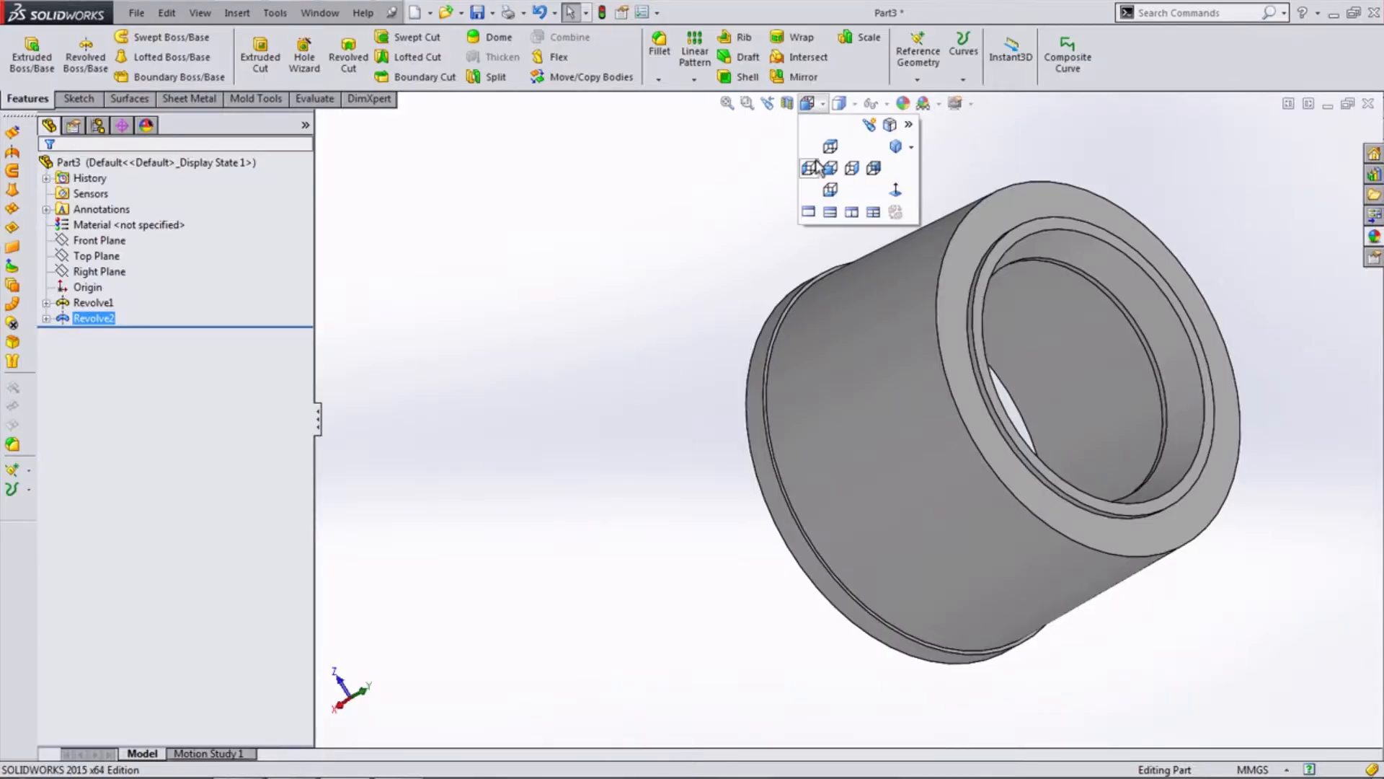
pyautogui.click(820, 173)
pyautogui.scroll(2, 604, 457)
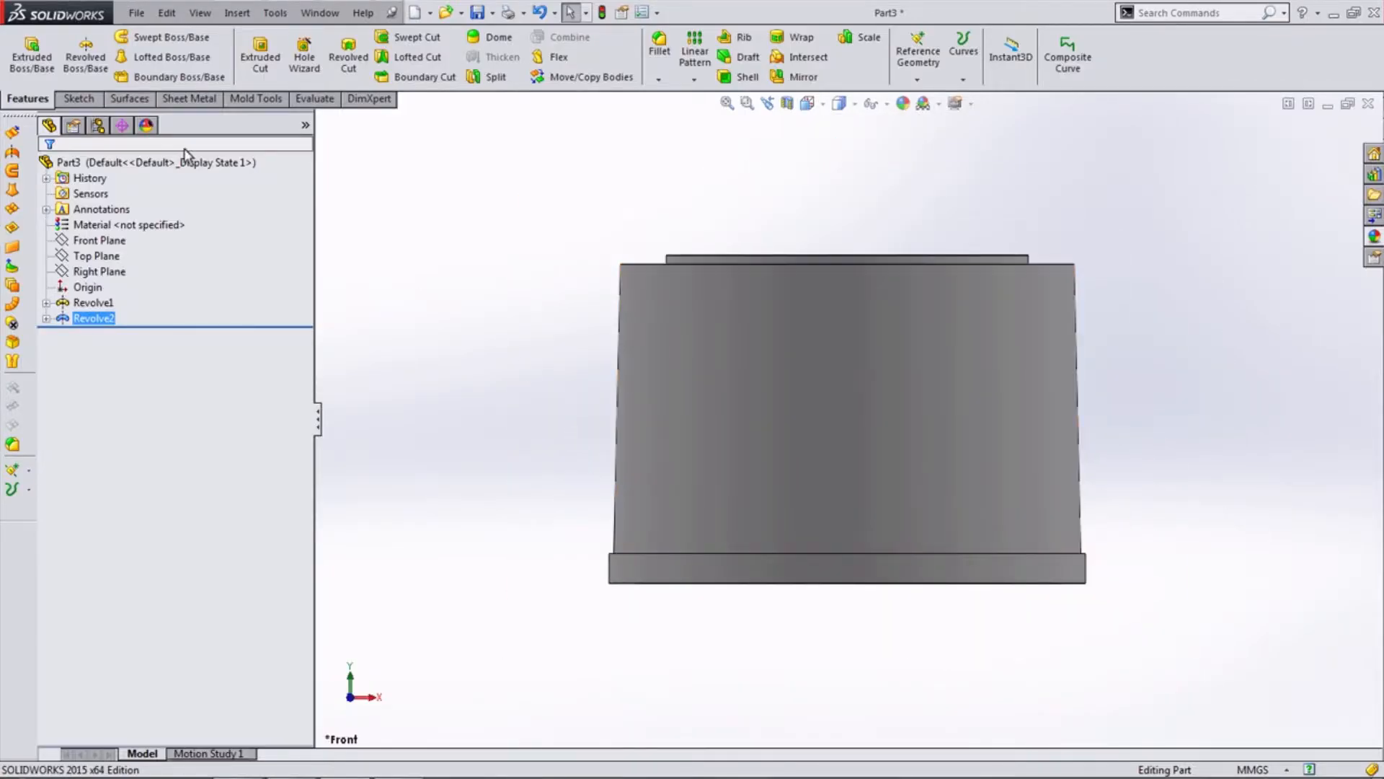
pyautogui.click(920, 65)
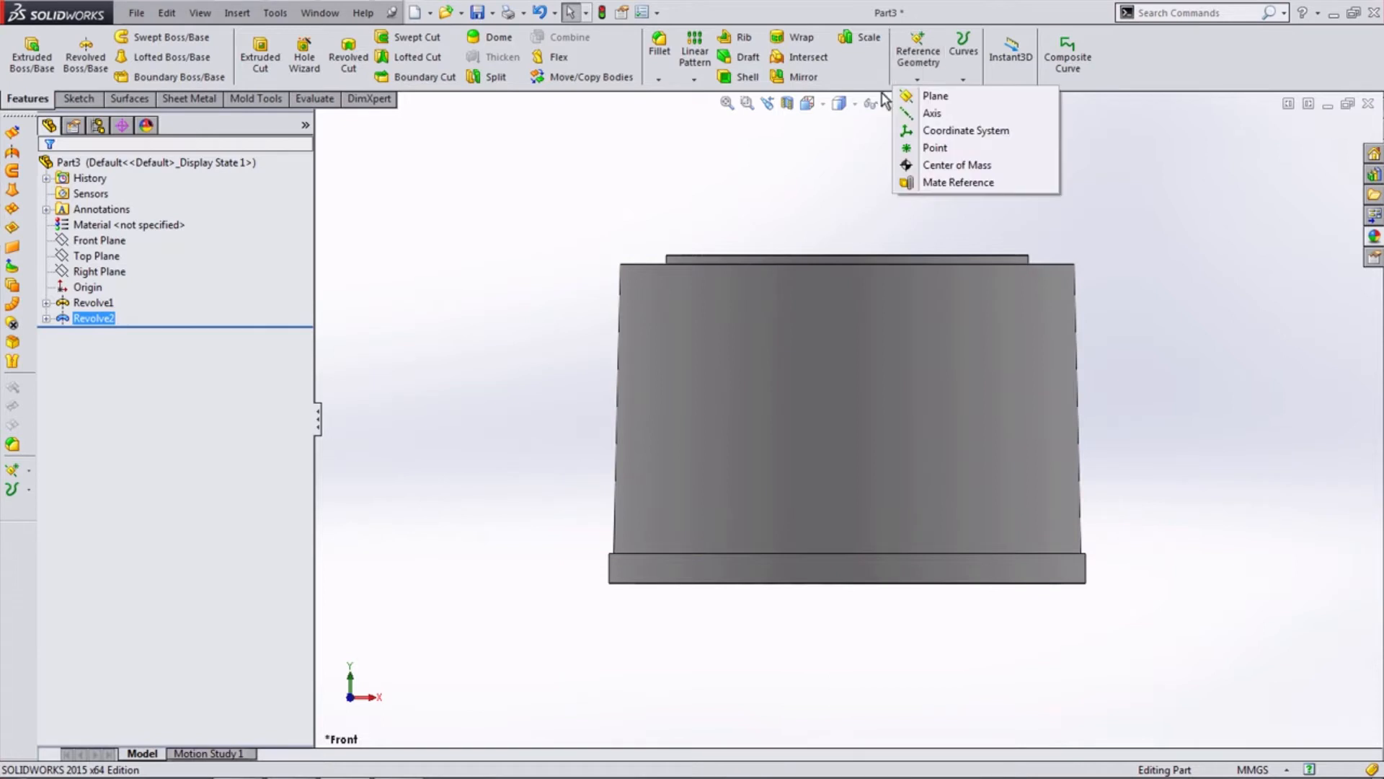
pyautogui.click(839, 179)
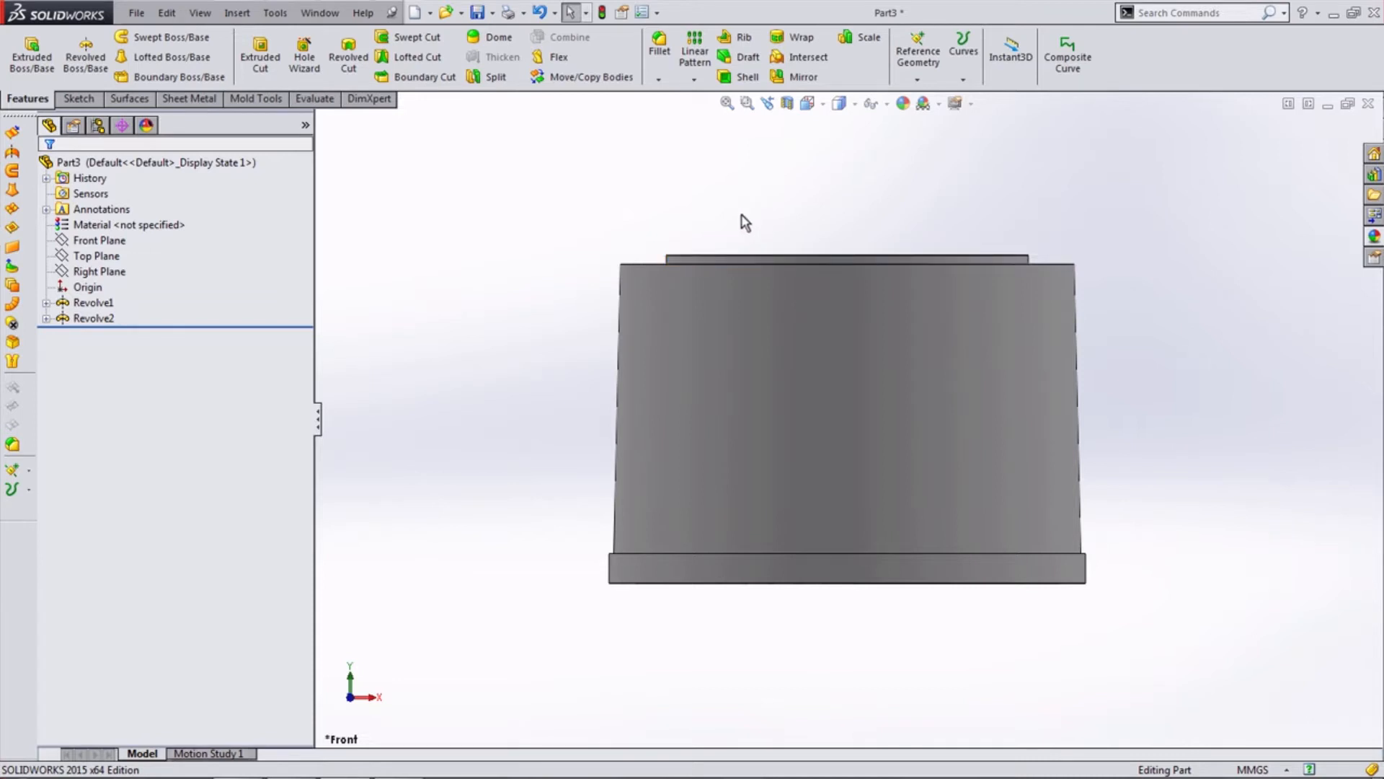
pyautogui.click(920, 61)
pyautogui.click(930, 94)
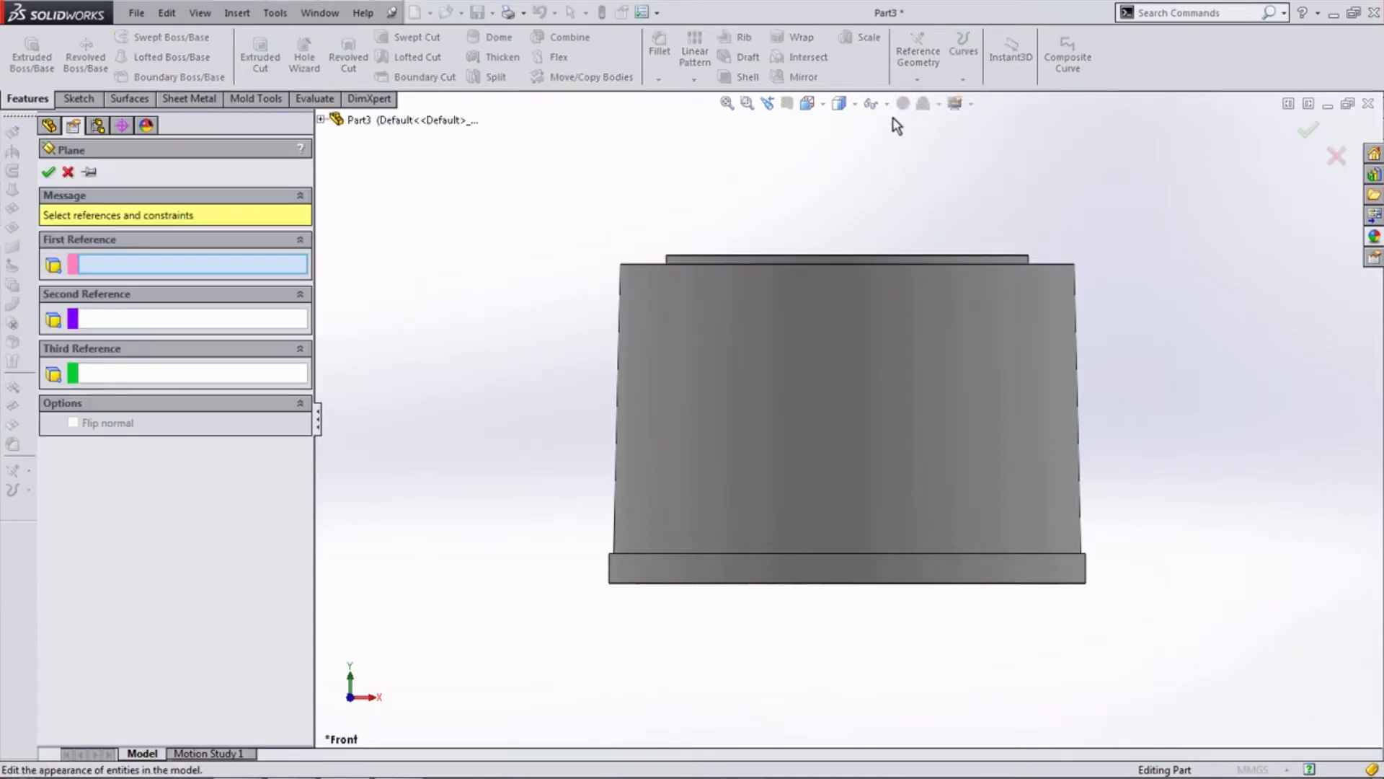
pyautogui.moveTo(572, 300); pyautogui.dragTo(526, 118, button='middle')
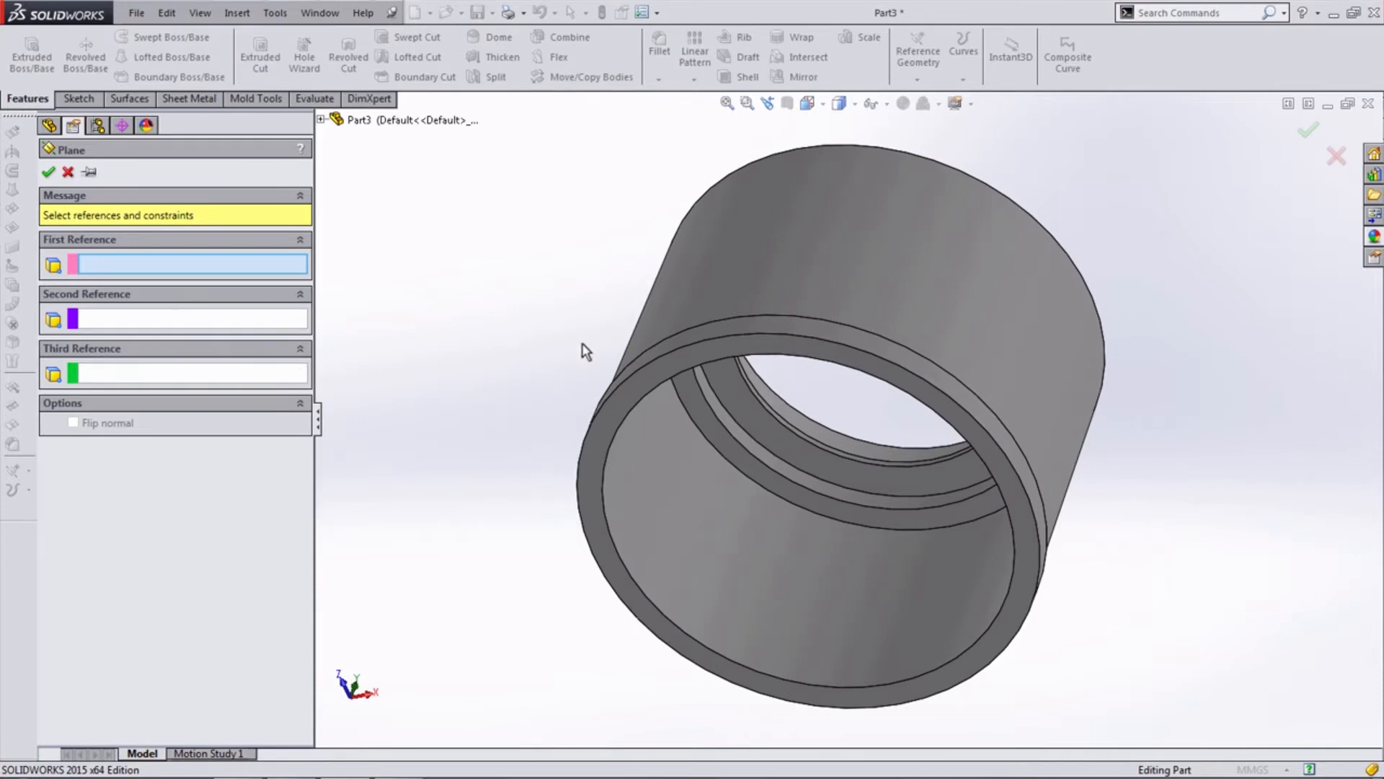
pyautogui.click(651, 366)
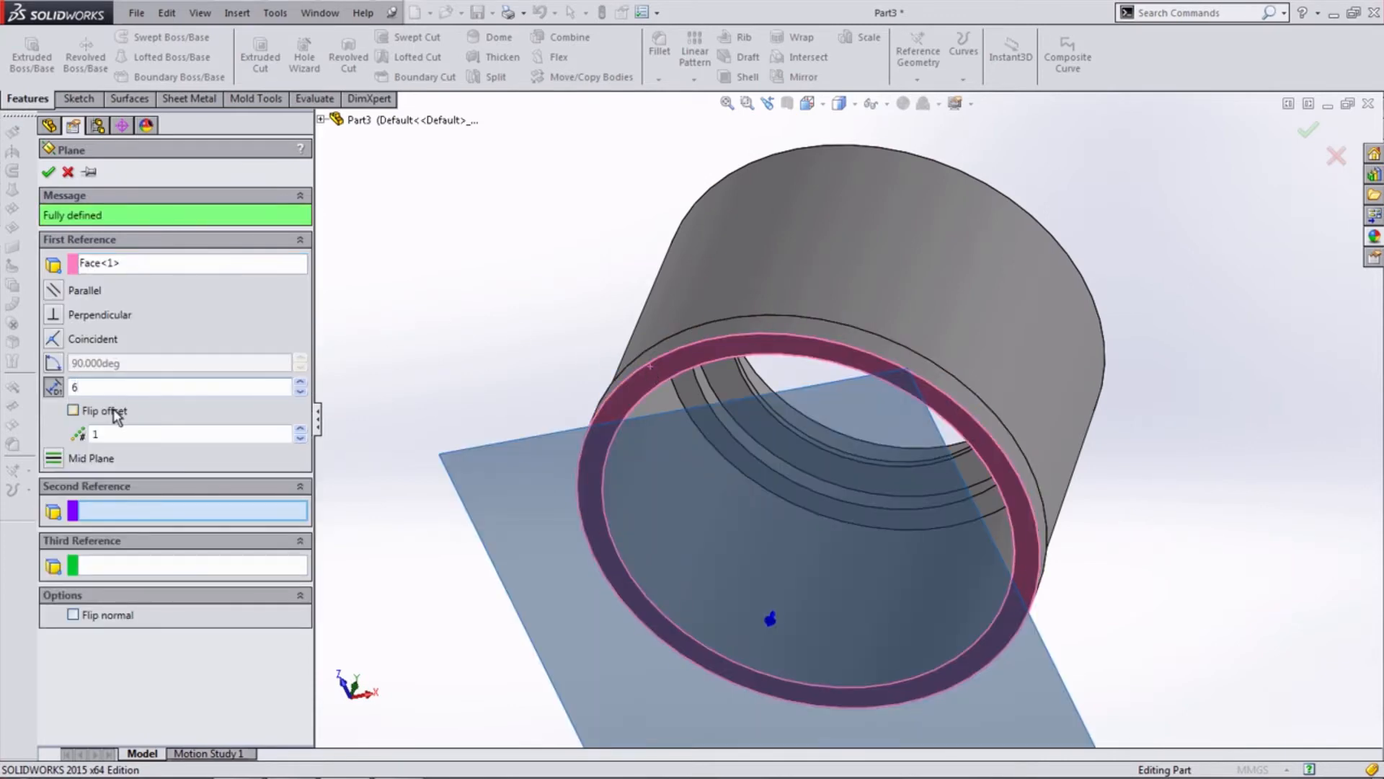
pyautogui.click(73, 410)
pyautogui.moveTo(478, 194); pyautogui.dragTo(508, 339, button='middle')
pyautogui.click(104, 418)
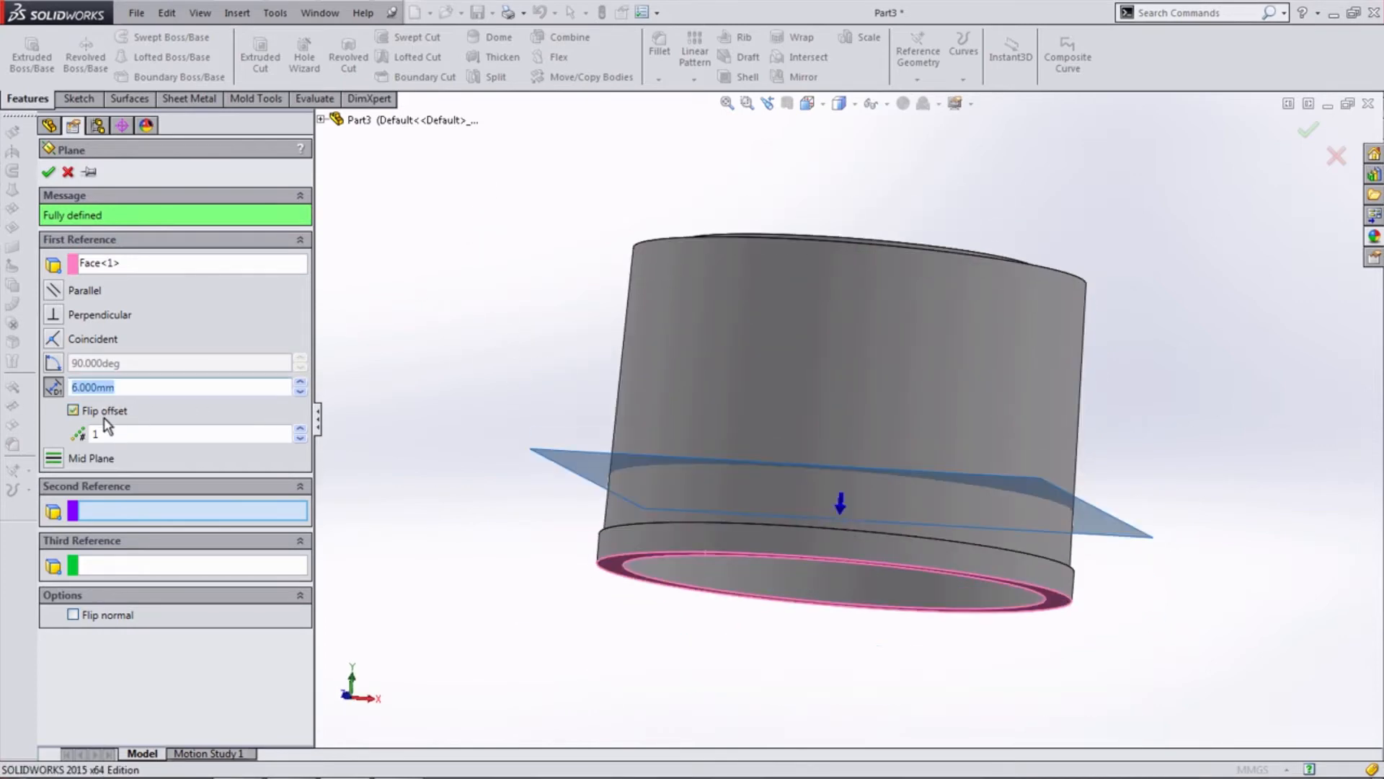
pyautogui.click(49, 173)
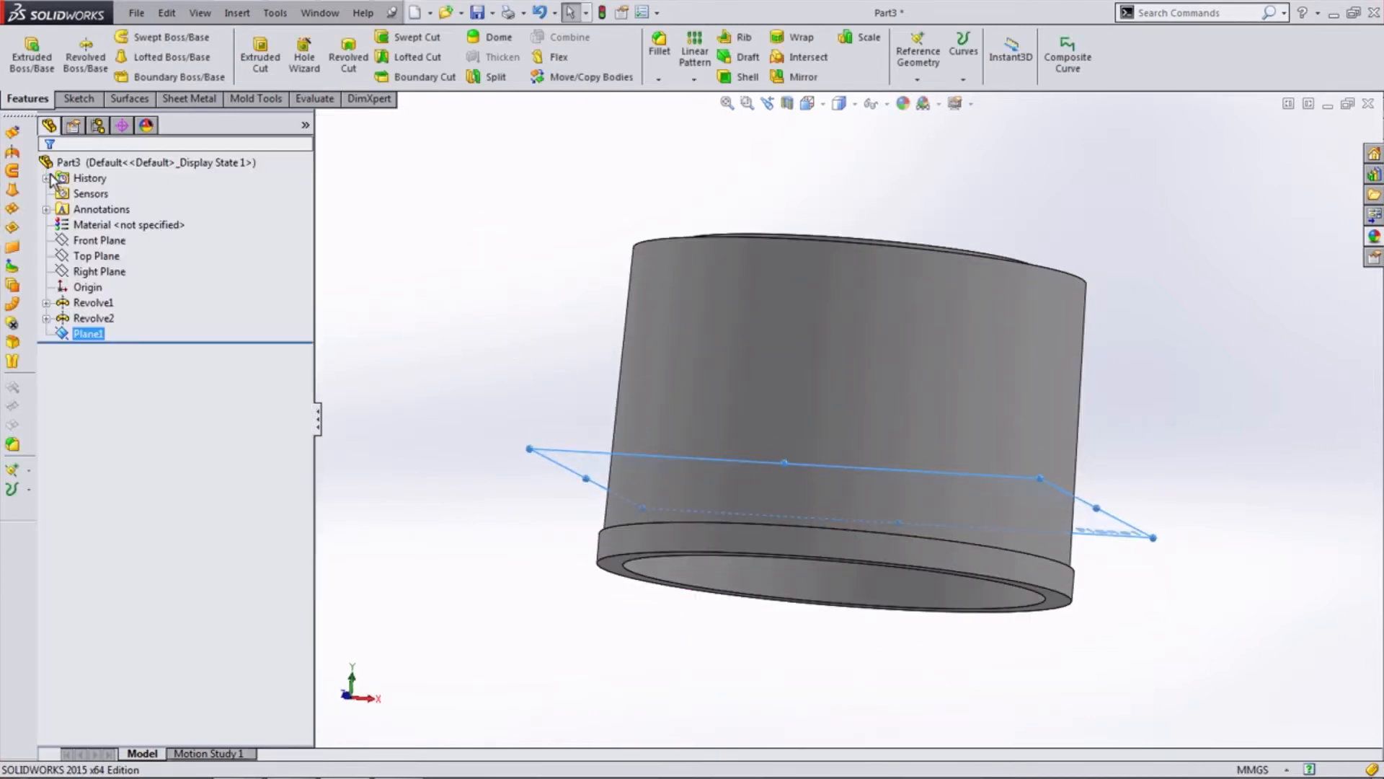
# Start a sketch on the new plane and create its intersection curve with the inner cylindrical face.
pyautogui.moveTo(441, 310); pyautogui.dragTo(506, 185, button='middle')
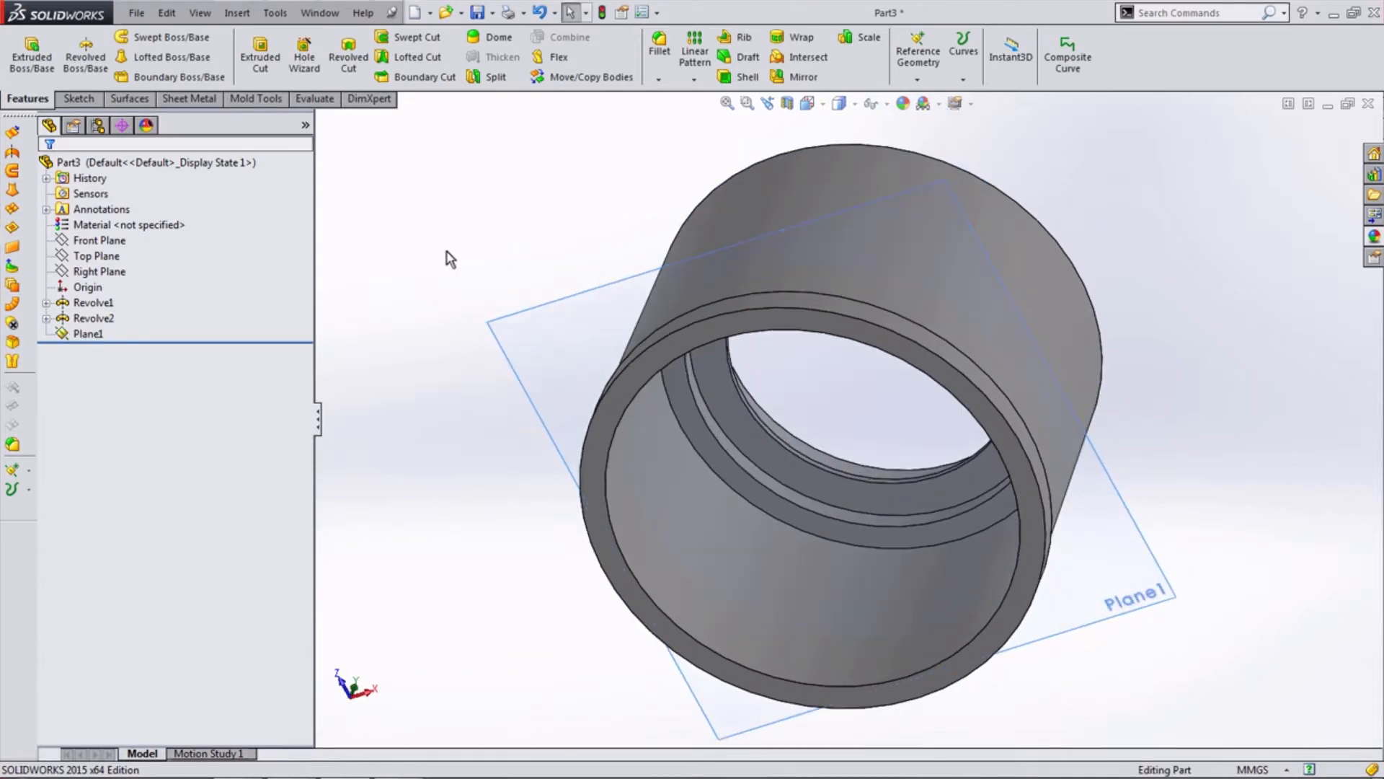
pyautogui.click(592, 275)
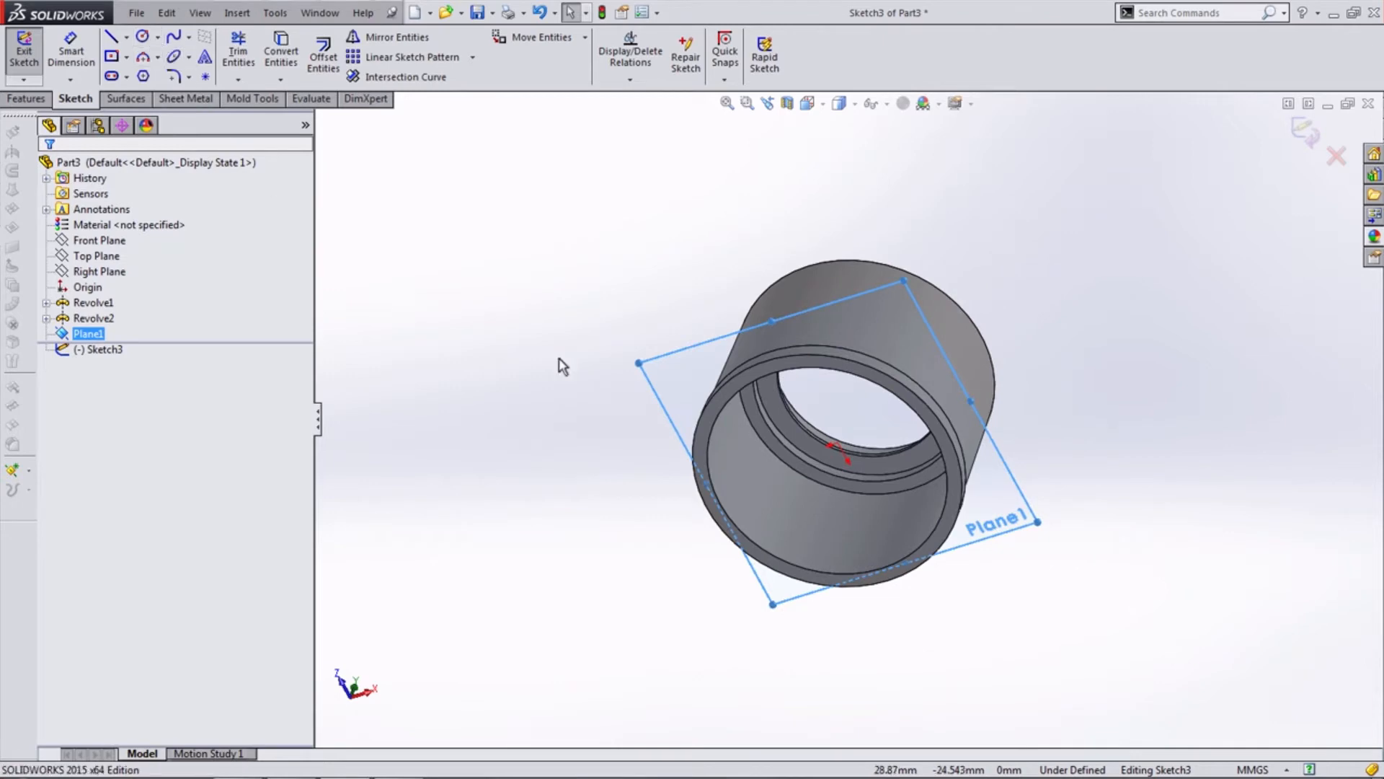
pyautogui.click(729, 484)
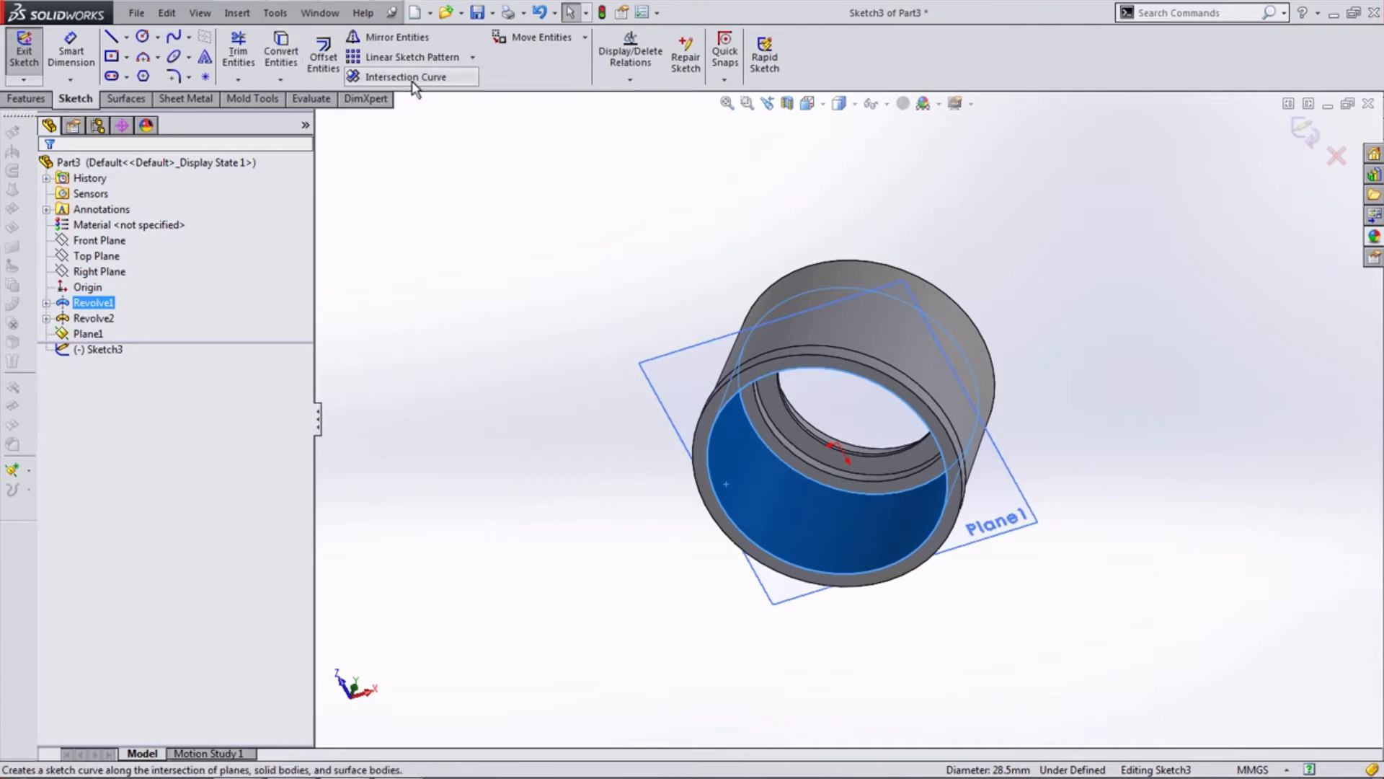
pyautogui.click(387, 77)
pyautogui.moveTo(622, 398)
pyautogui.mouseDown(button='middle')
pyautogui.moveTo(629, 411)
pyautogui.moveTo(541, 358)
pyautogui.moveTo(636, 389)
pyautogui.moveTo(664, 495)
pyautogui.moveTo(658, 396)
pyautogui.moveTo(646, 446)
pyautogui.mouseUp(button='middle')
# Start a clockwise helix from the circle sketch with a constant 4 mm pitch and 3 revolutions, running into the body.
pyautogui.click(27, 99)
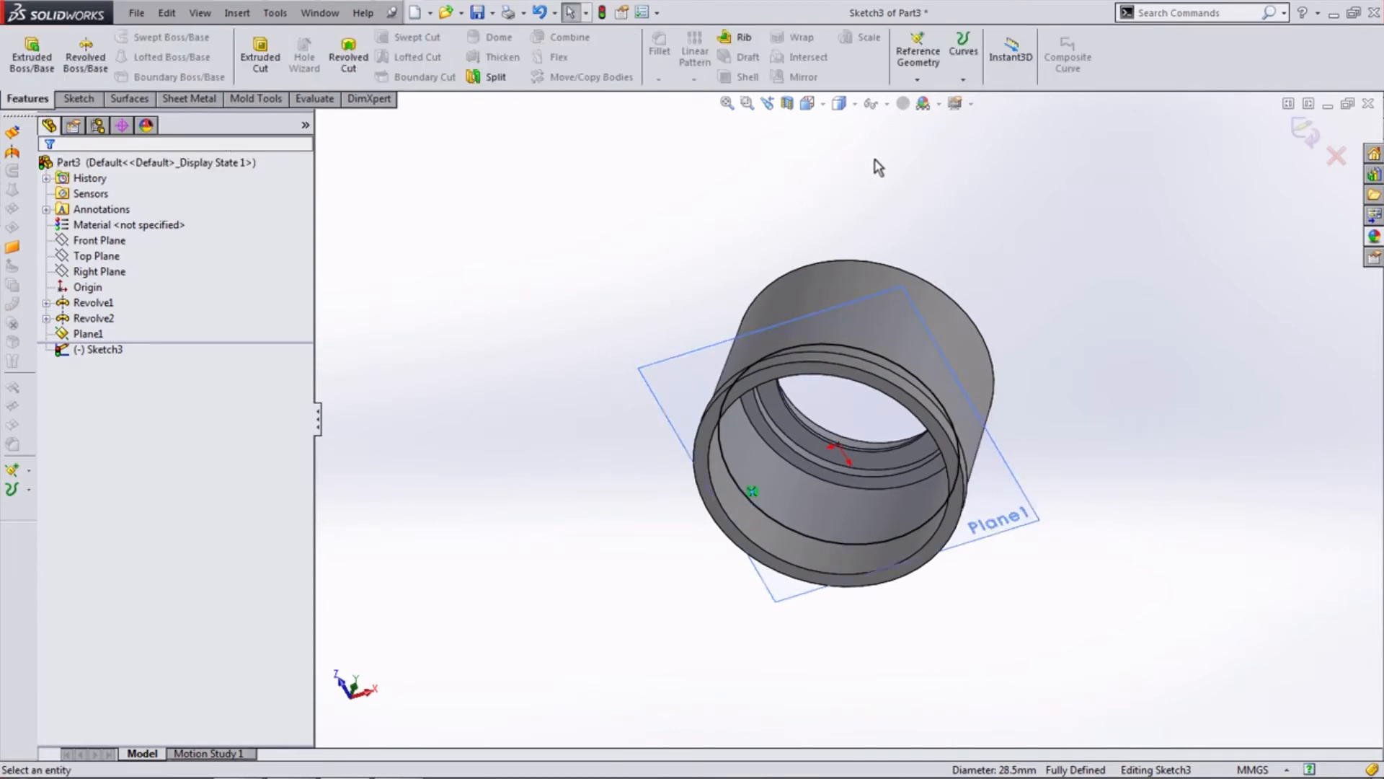
pyautogui.moveTo(875, 164); pyautogui.dragTo(893, 197, button='middle')
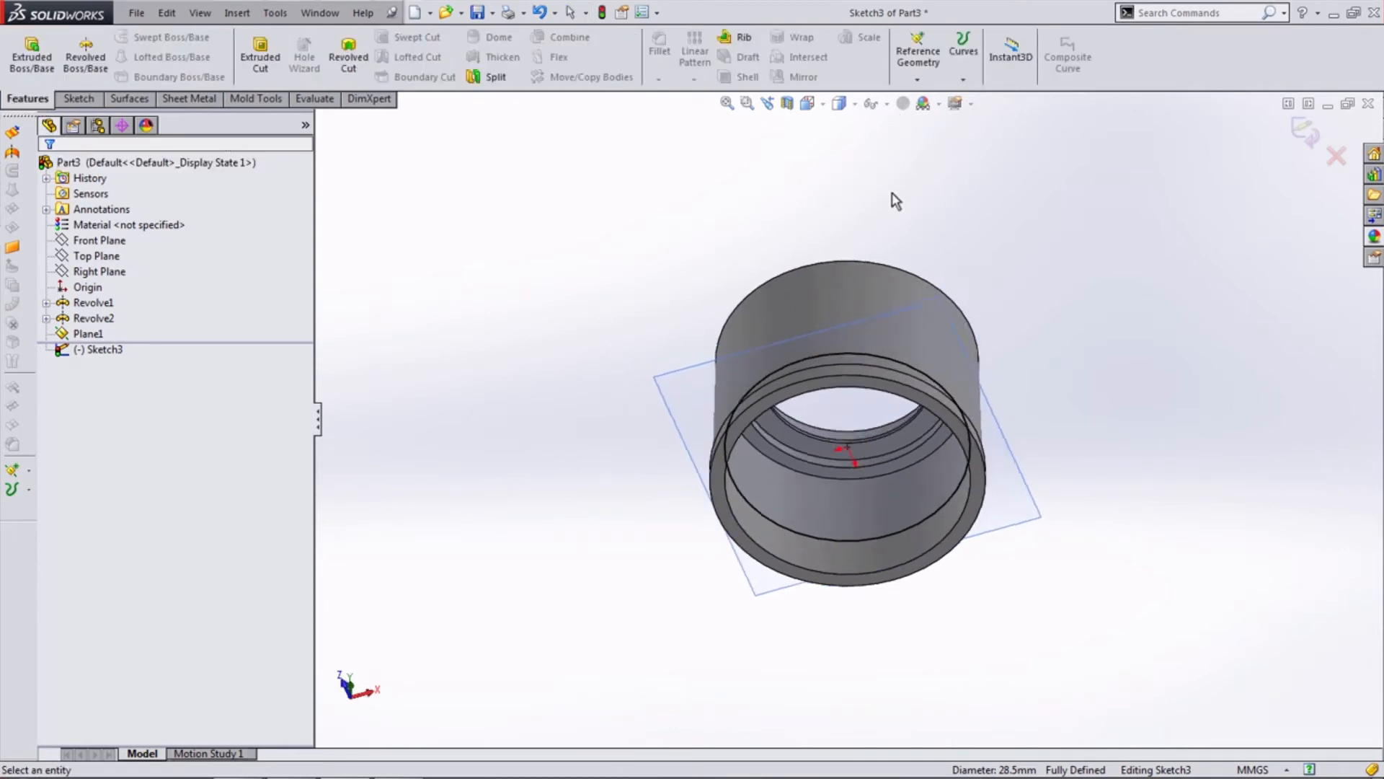
pyautogui.click(964, 69)
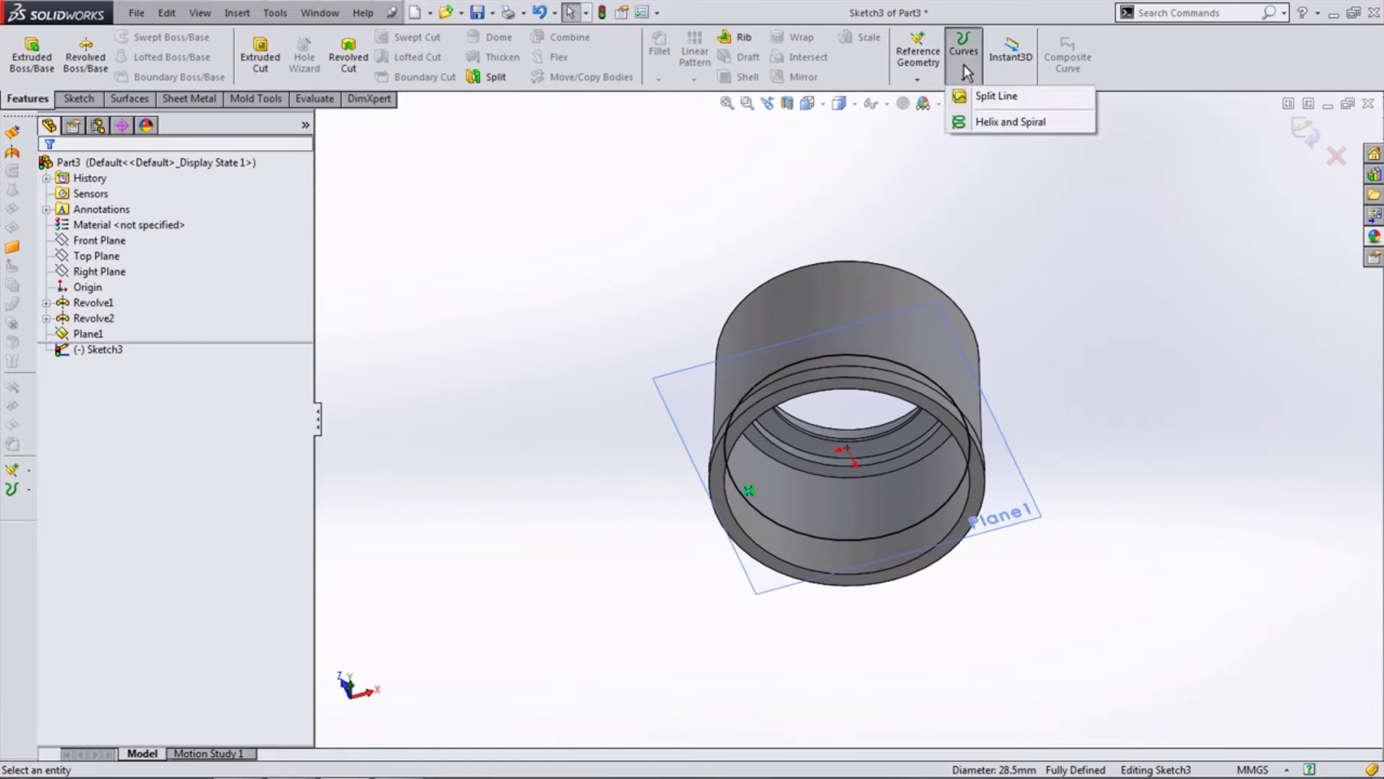
pyautogui.click(990, 126)
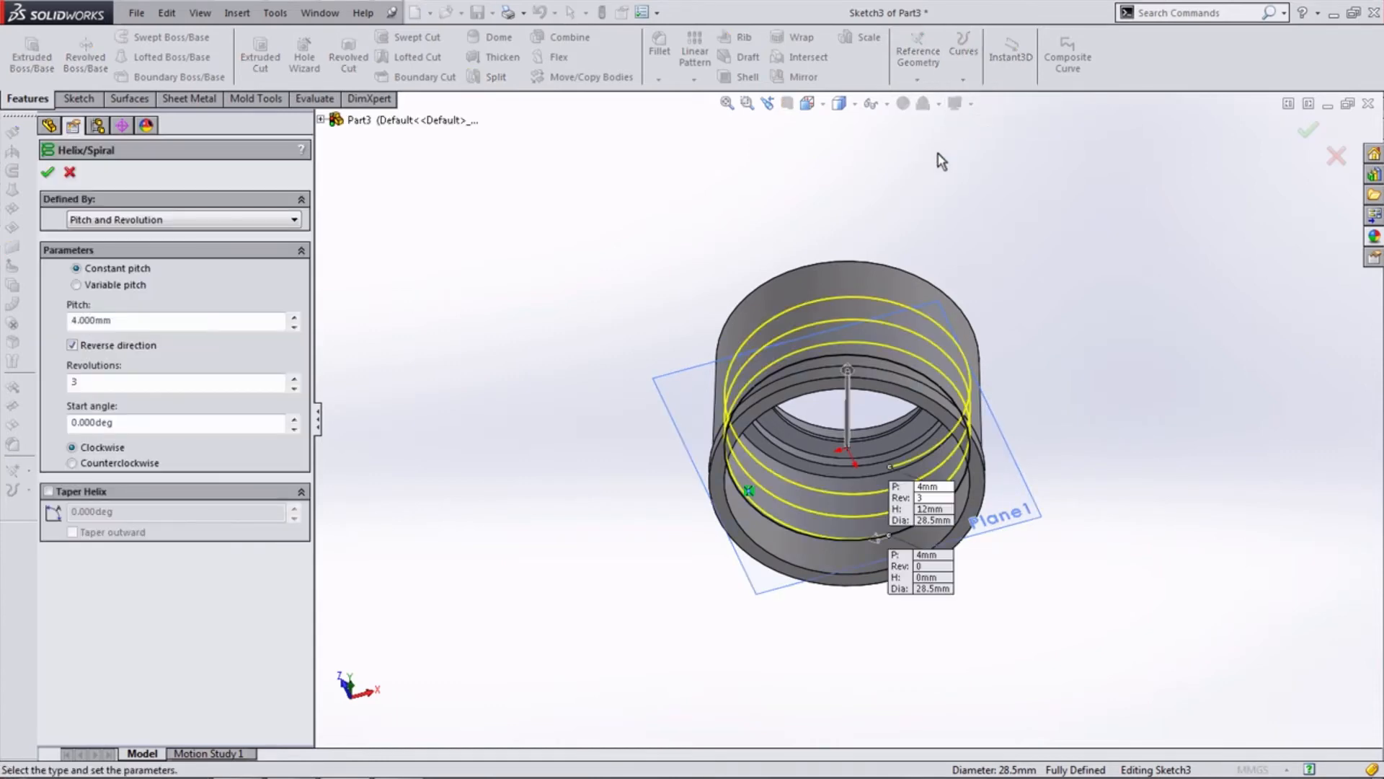
pyautogui.moveTo(397, 292); pyautogui.dragTo(601, 241, button='middle')
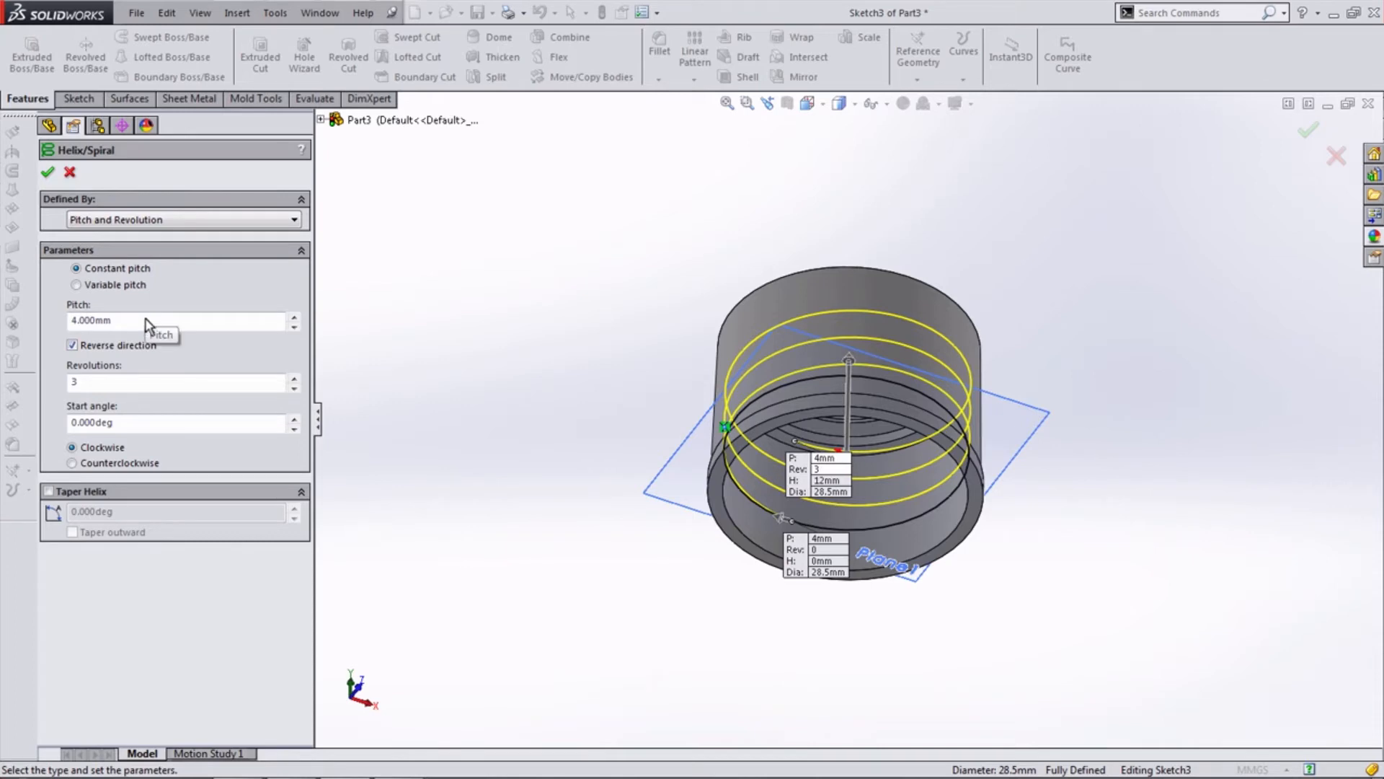
pyautogui.moveTo(509, 353); pyautogui.dragTo(461, 466, button='middle')
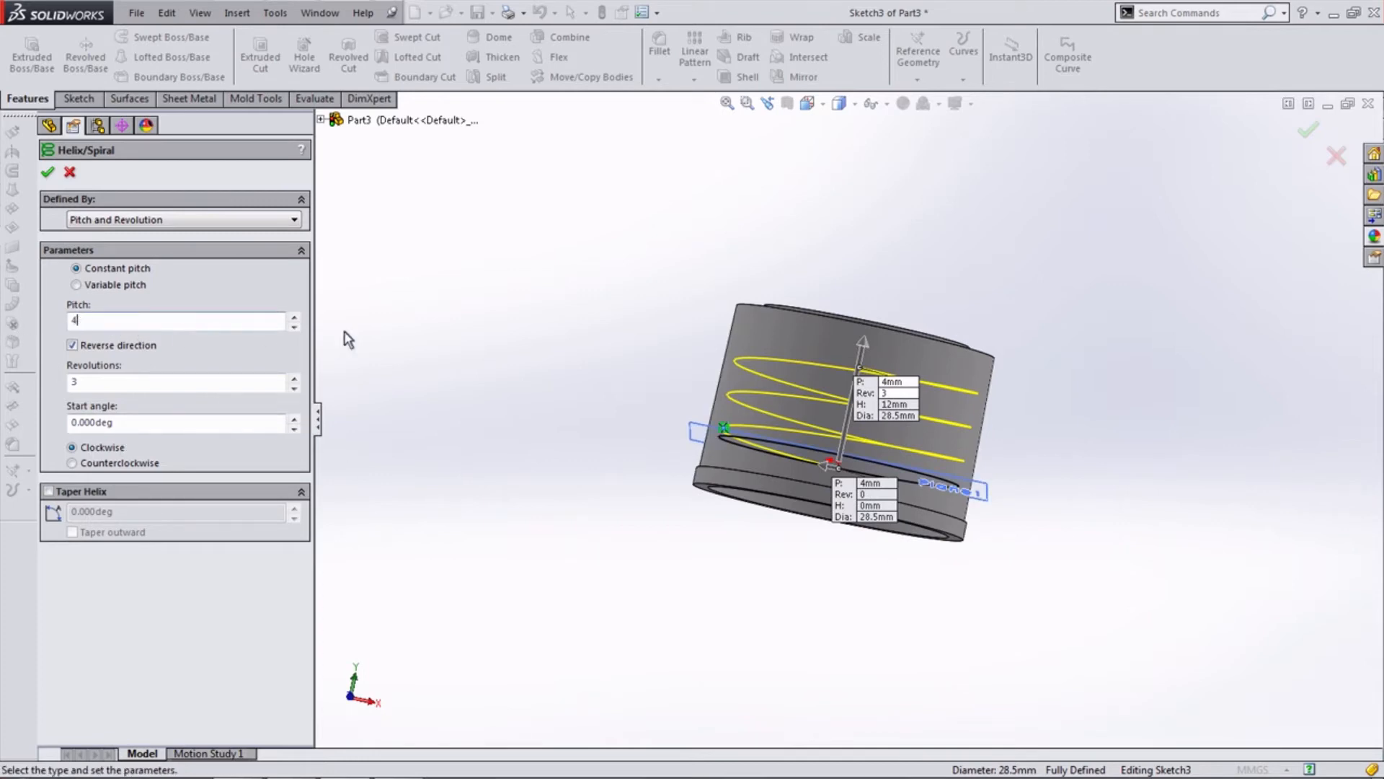
pyautogui.click(452, 334)
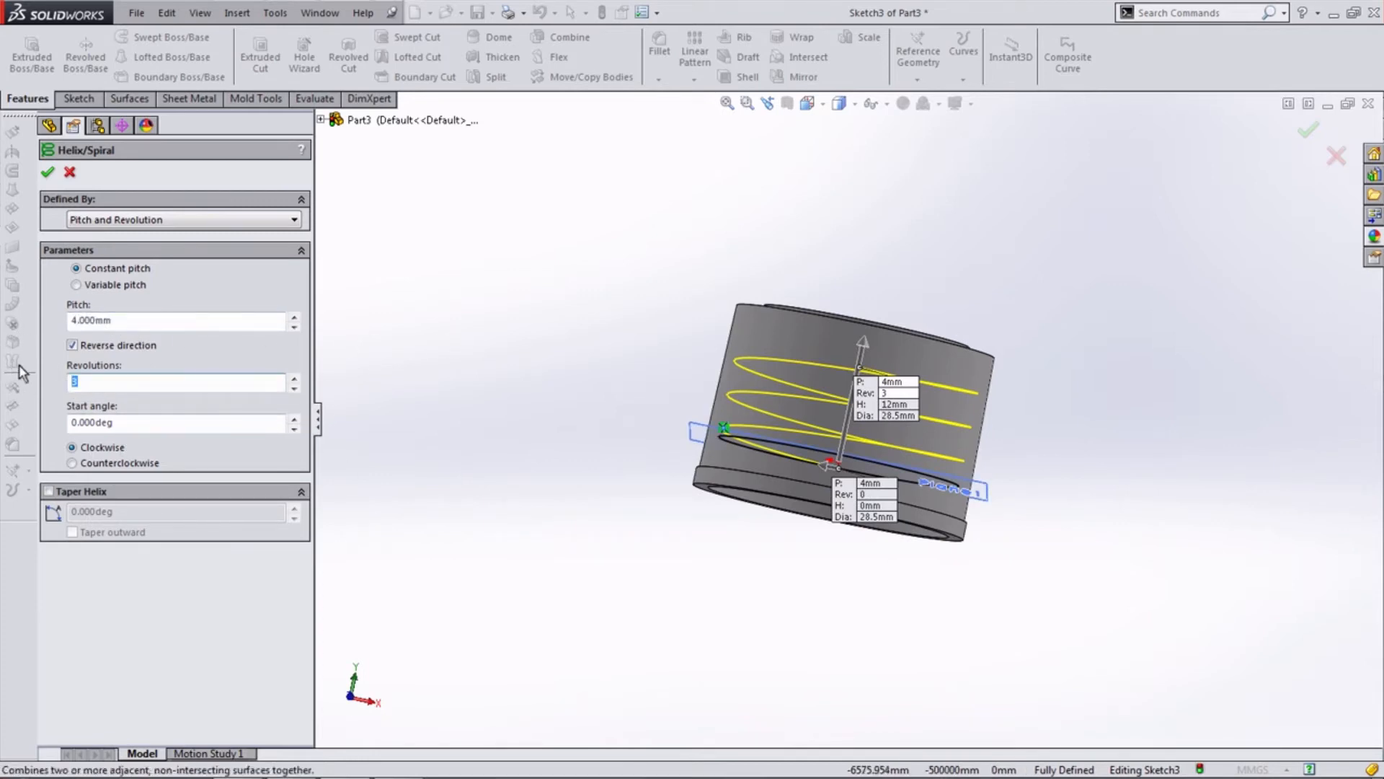
pyautogui.moveTo(511, 427); pyautogui.dragTo(548, 362, button='middle')
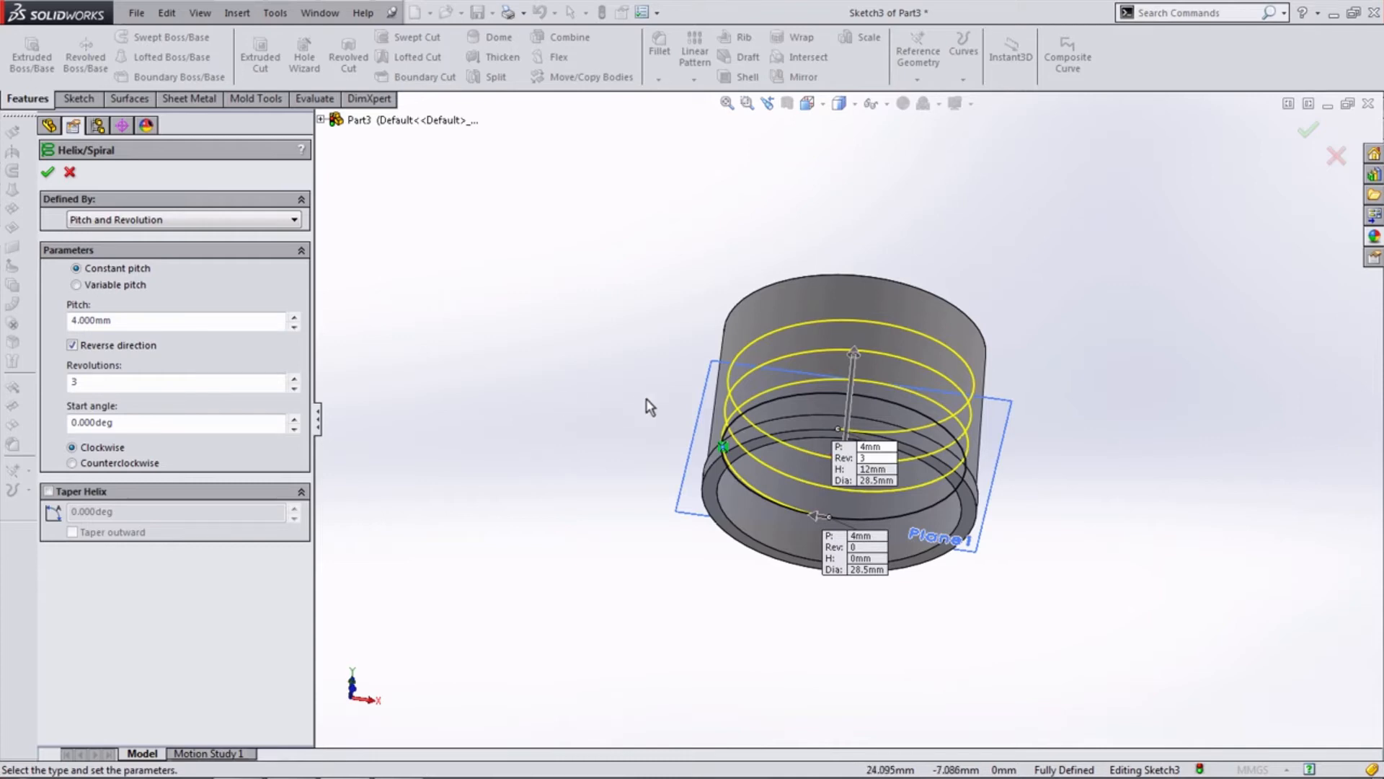
pyautogui.moveTo(646, 406); pyautogui.dragTo(1006, 362, button='middle')
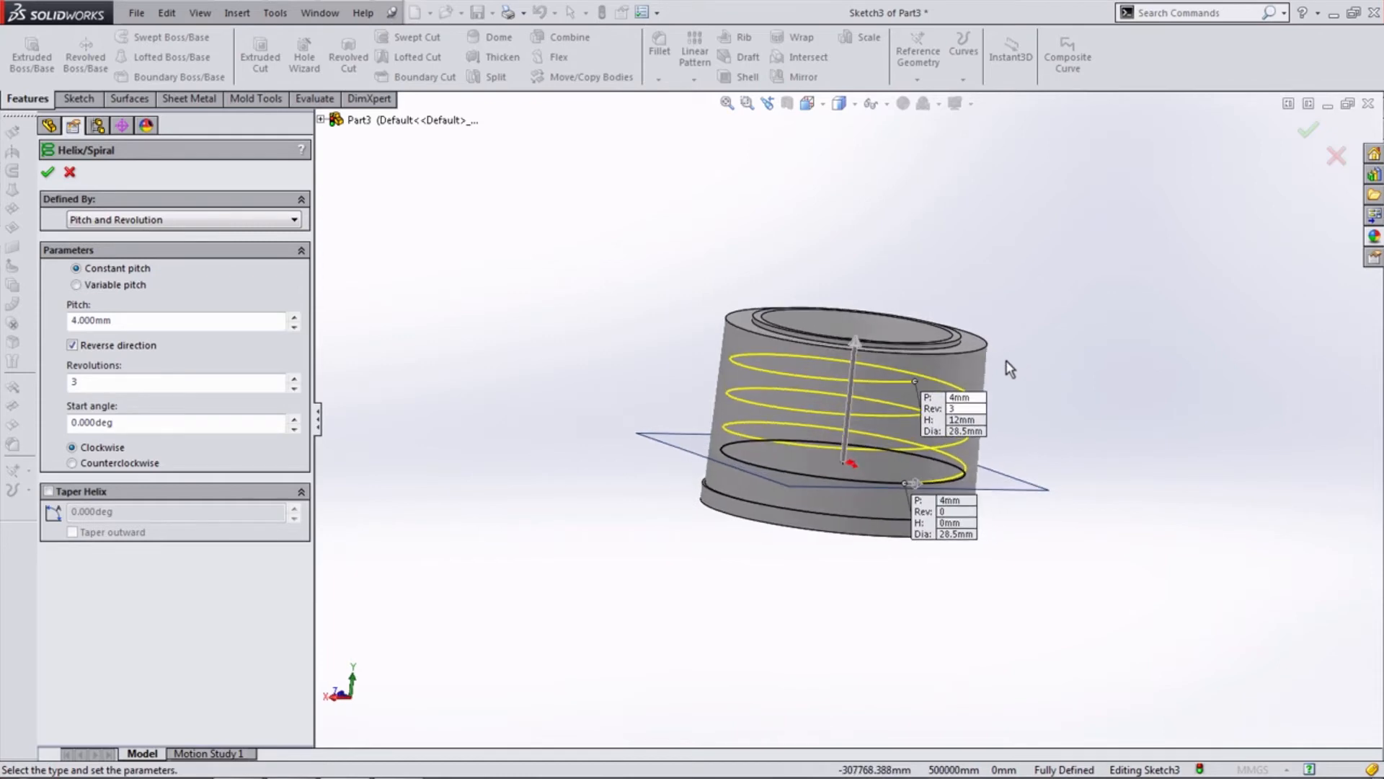
# Set the helix start angle to 180° and finish the helix.
pyautogui.click(808, 103)
pyautogui.click(826, 192)
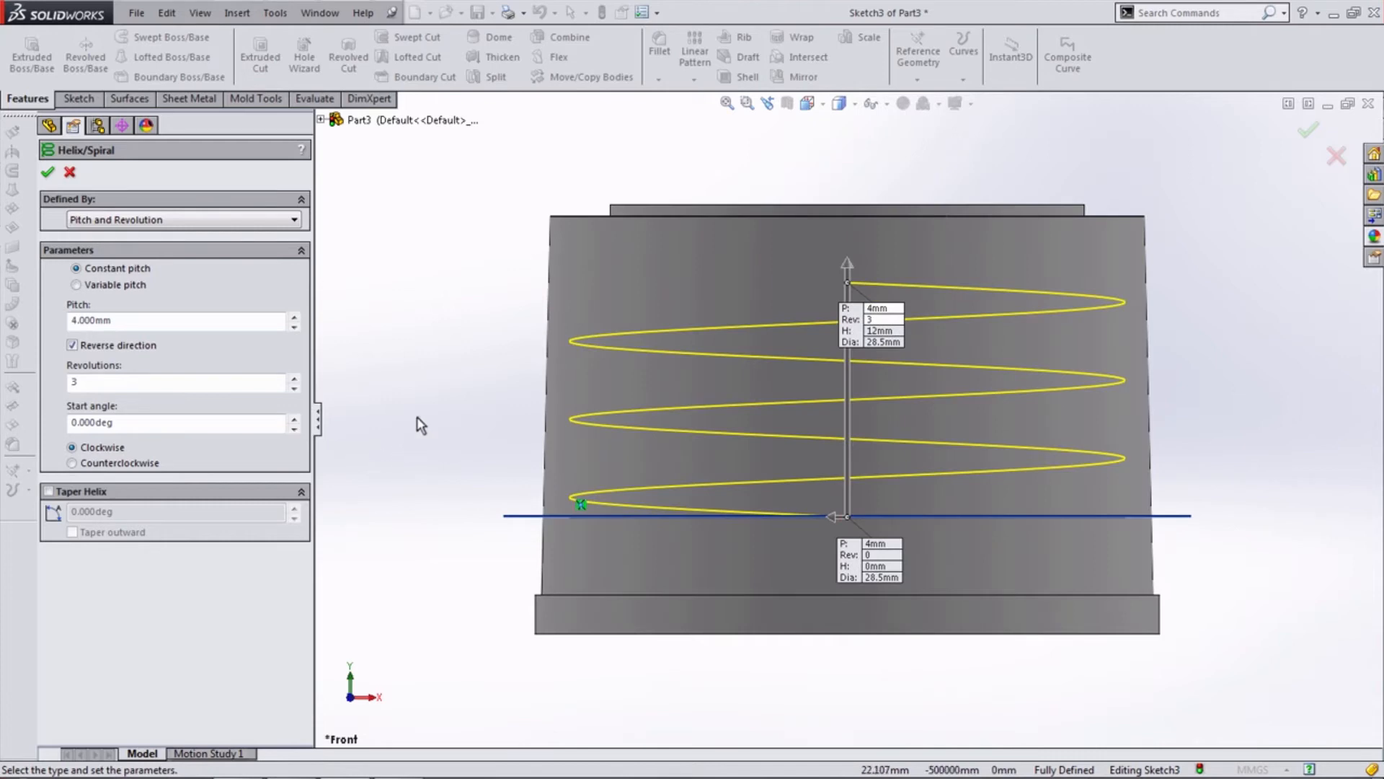
pyautogui.moveTo(417, 423); pyautogui.dragTo(416, 486, button='middle')
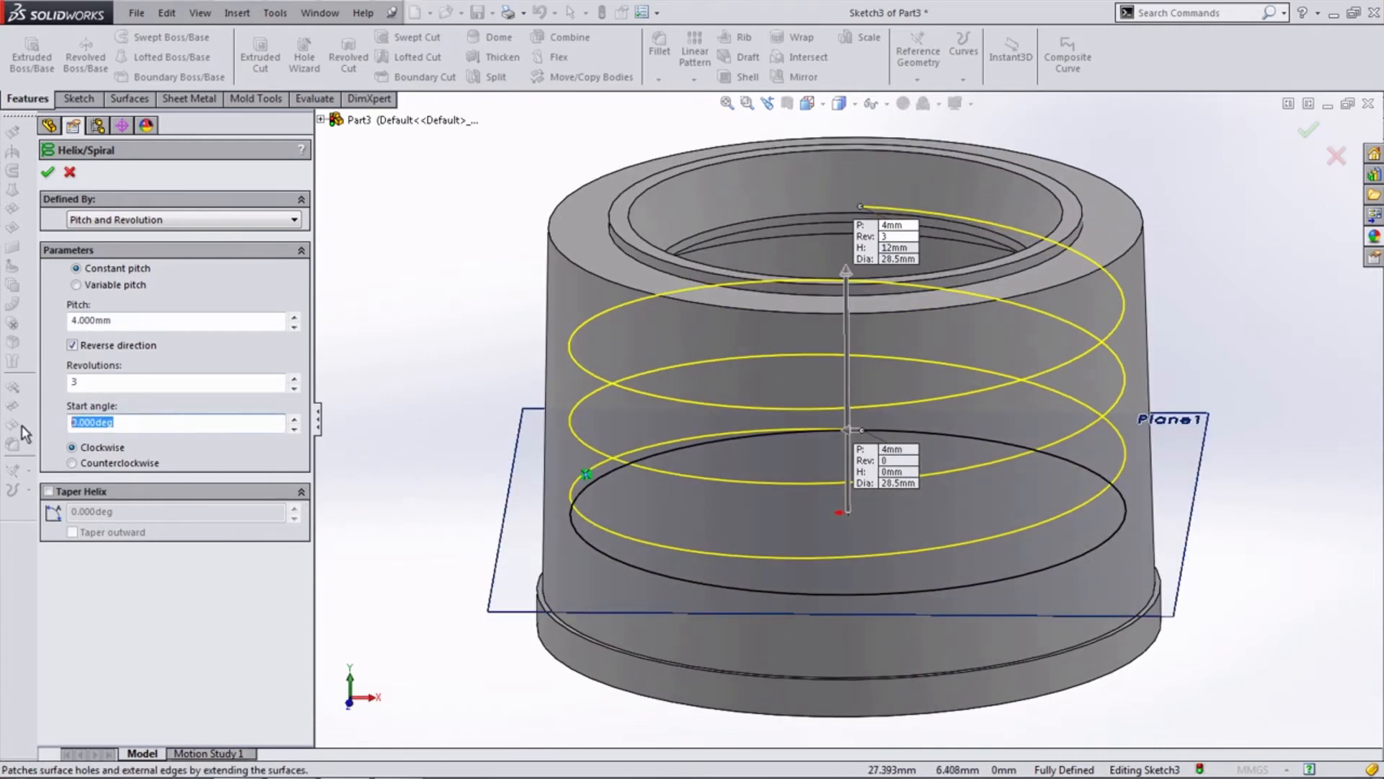
pyautogui.write('180')
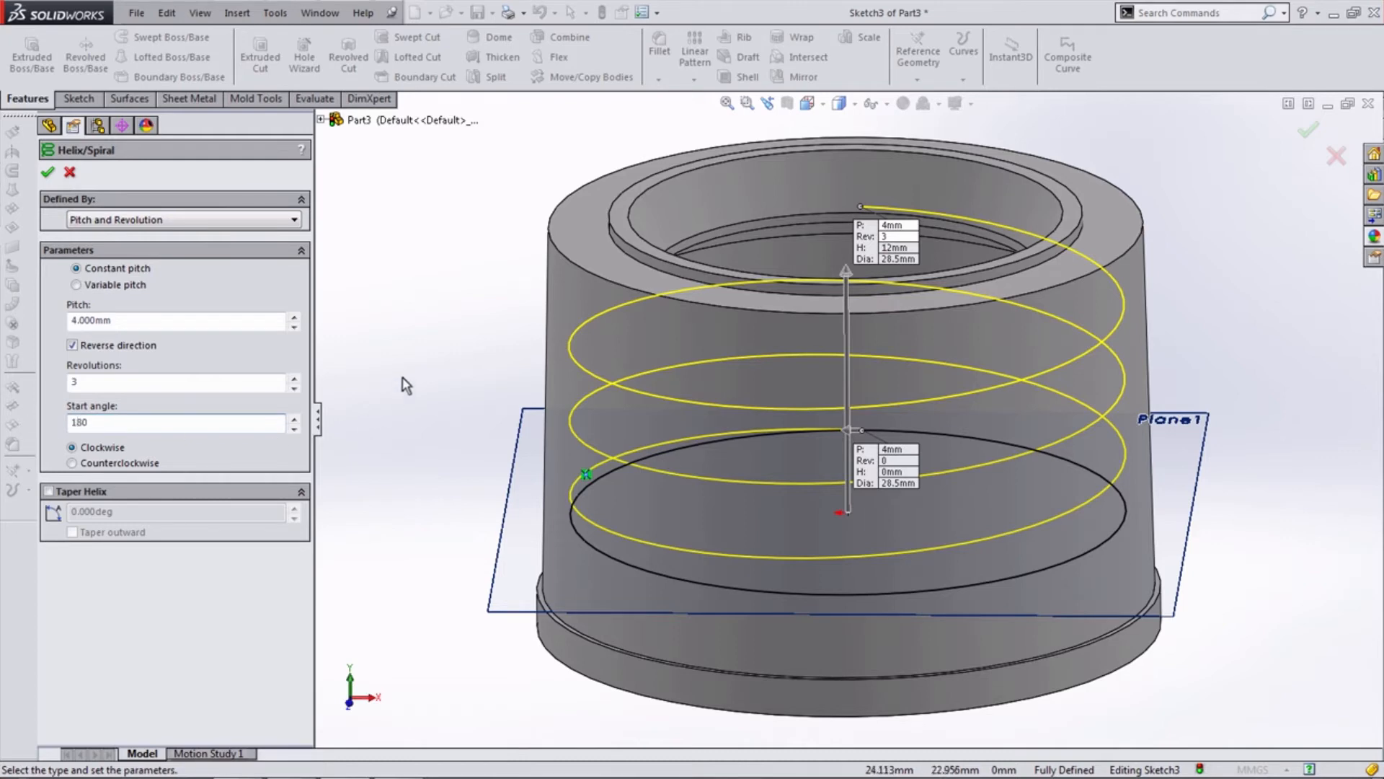
pyautogui.press('Return')
pyautogui.moveTo(476, 451); pyautogui.dragTo(522, 440, button='middle')
pyautogui.click(49, 173)
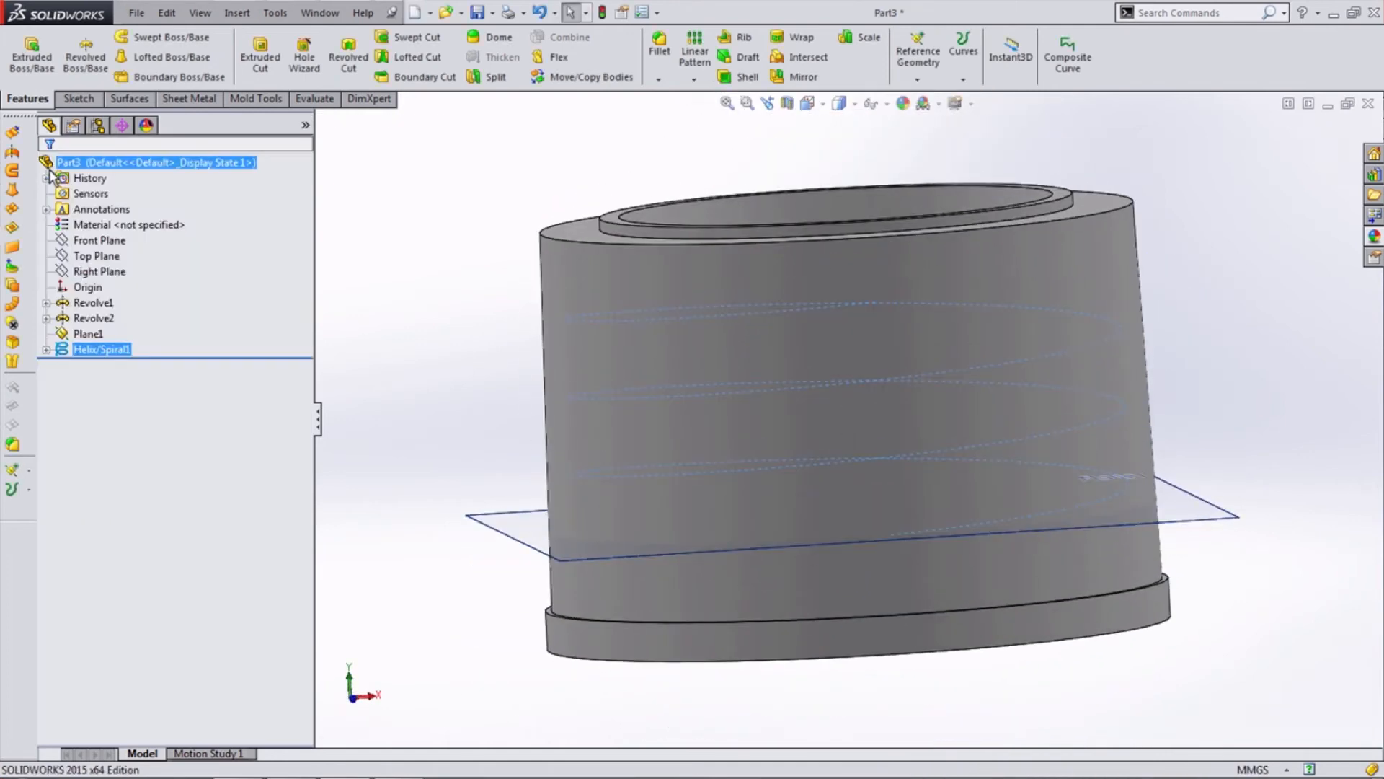
# Hide the offset reference plane.
pyautogui.moveTo(423, 420); pyautogui.dragTo(470, 448, button='middle')
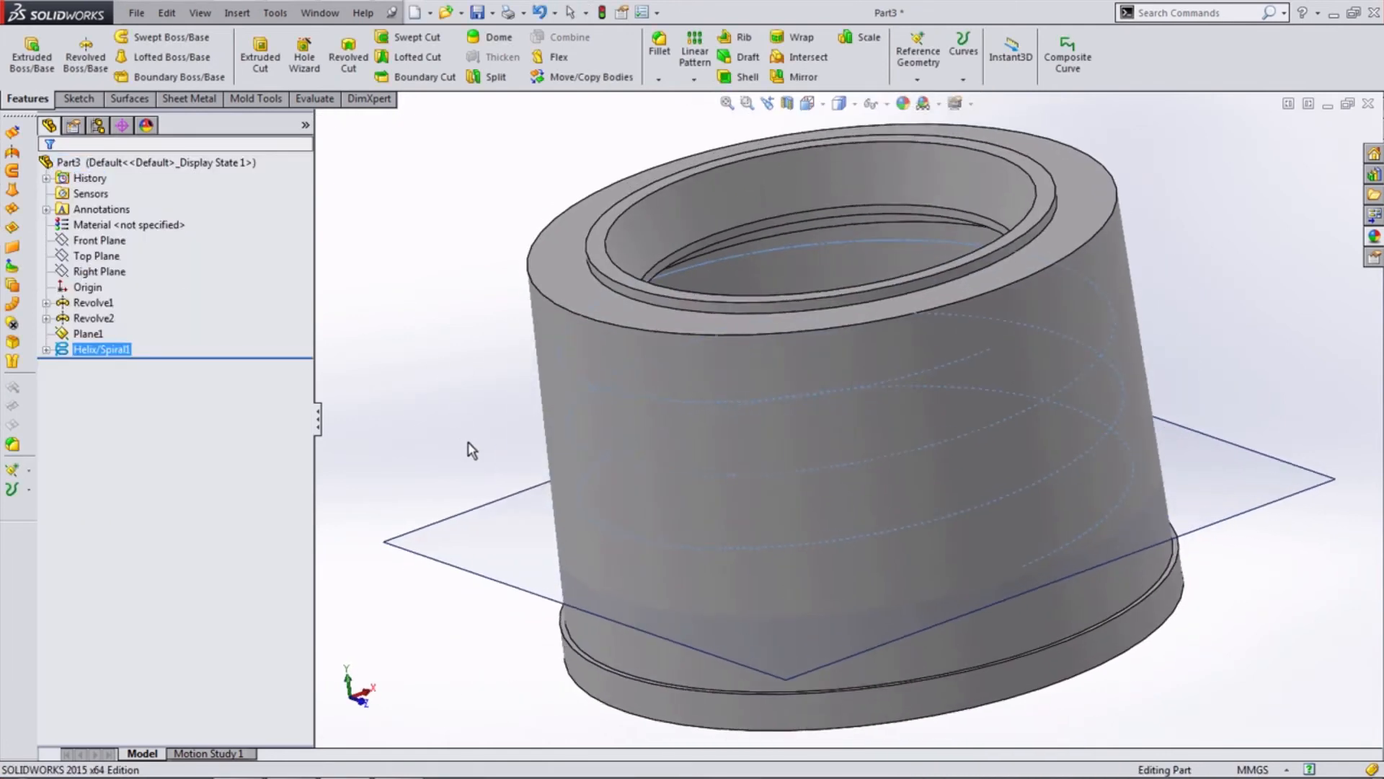
pyautogui.click(448, 551)
pyautogui.click(525, 490)
# Start a new sketch on the Right Plane.
pyautogui.scroll(5, 521, 491)
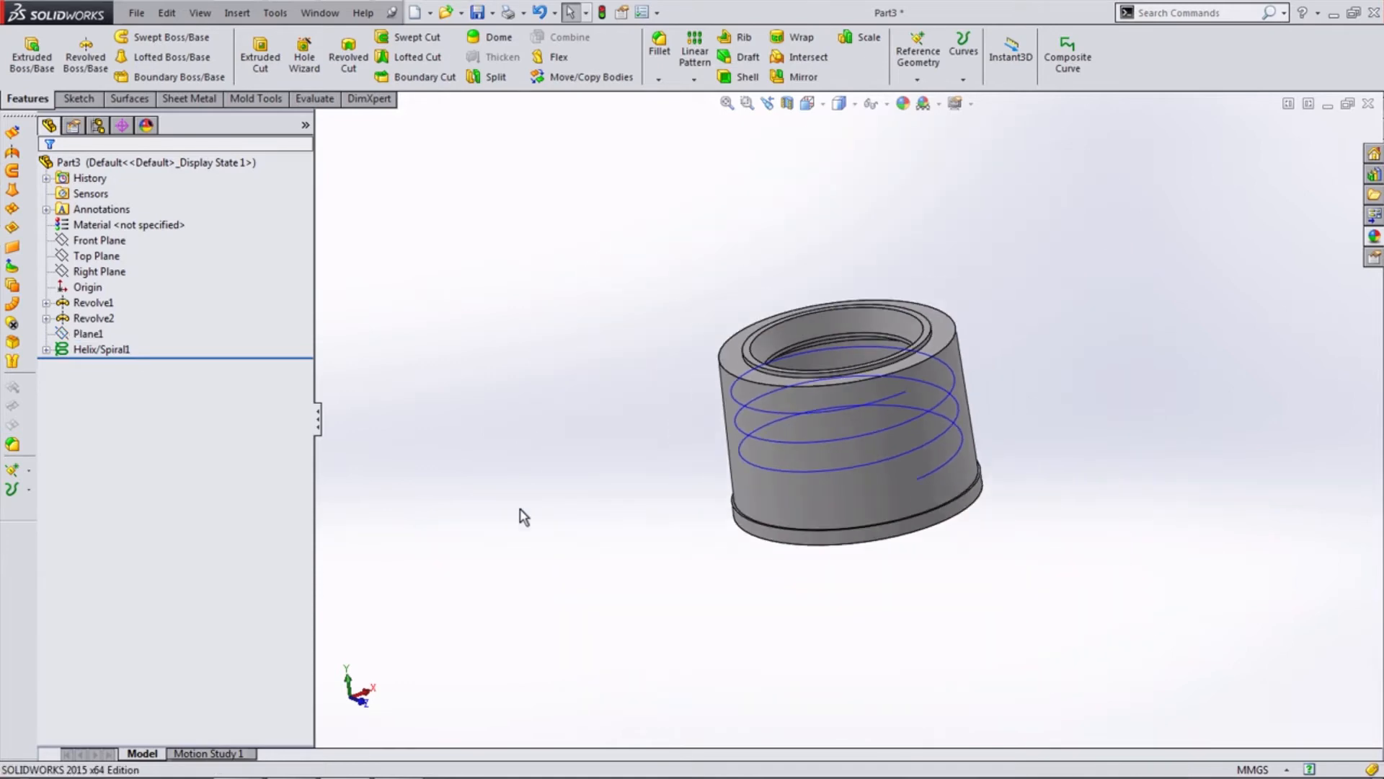
pyautogui.moveTo(601, 538); pyautogui.dragTo(641, 470, button='middle')
pyautogui.click(78, 278)
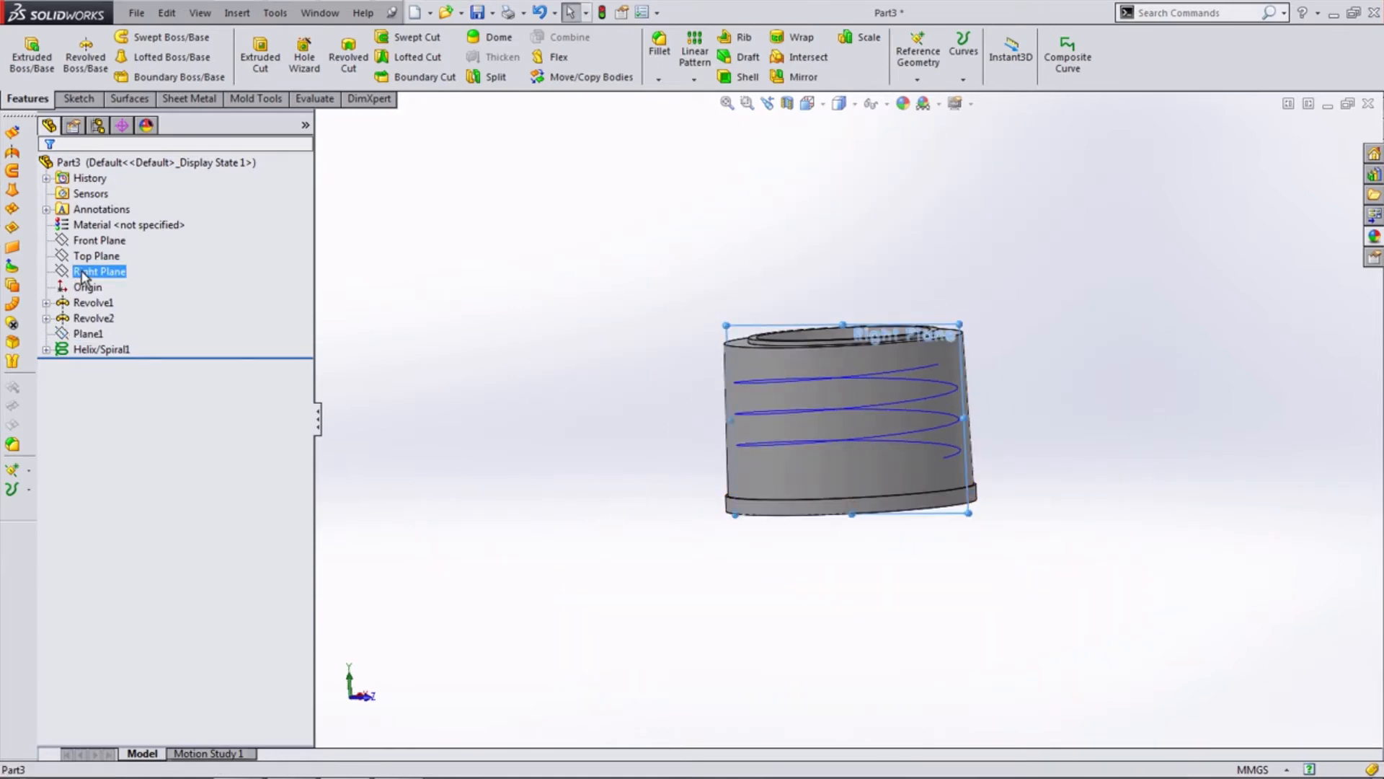
pyautogui.click(90, 241)
# Section the part through the Right Plane and show the cut body in the Left view.
pyautogui.moveTo(442, 405); pyautogui.dragTo(490, 326, button='middle')
pyautogui.click(787, 104)
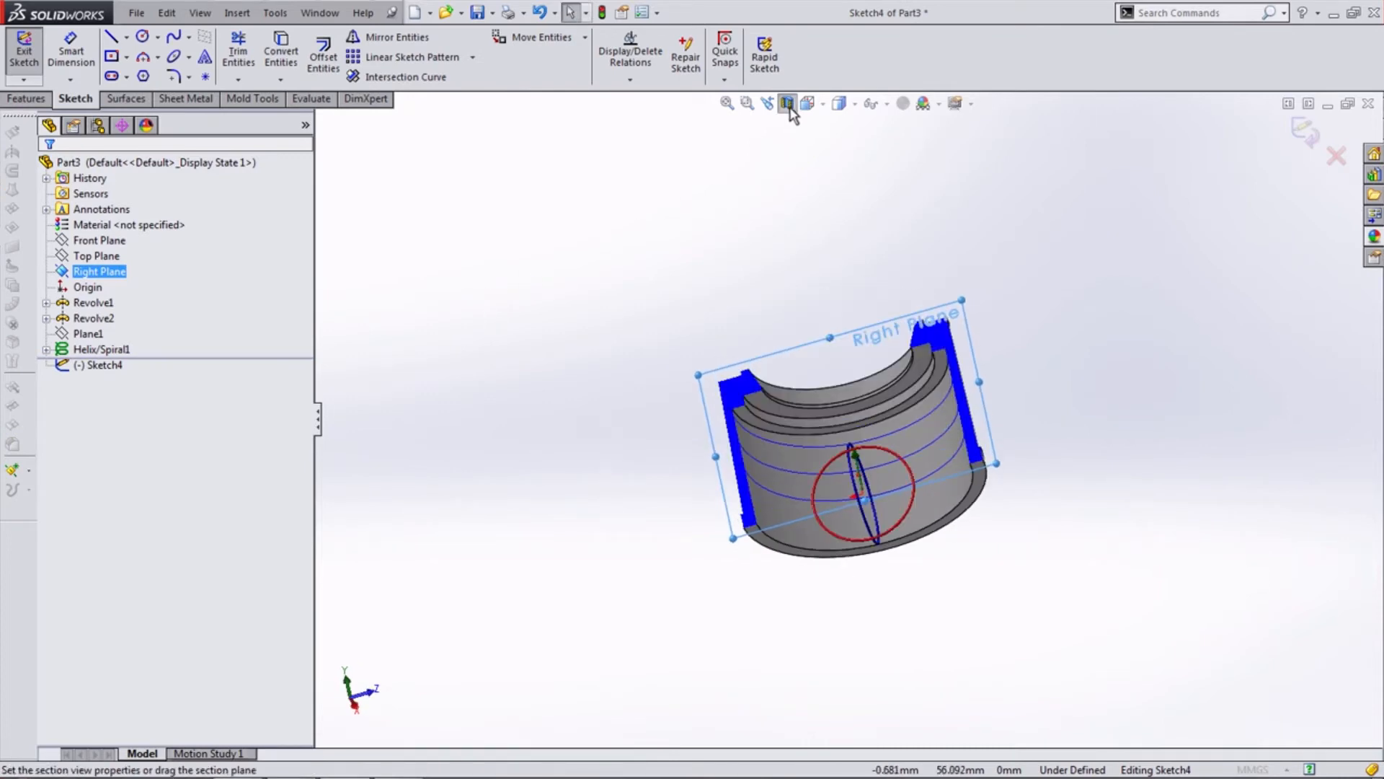
pyautogui.click(49, 173)
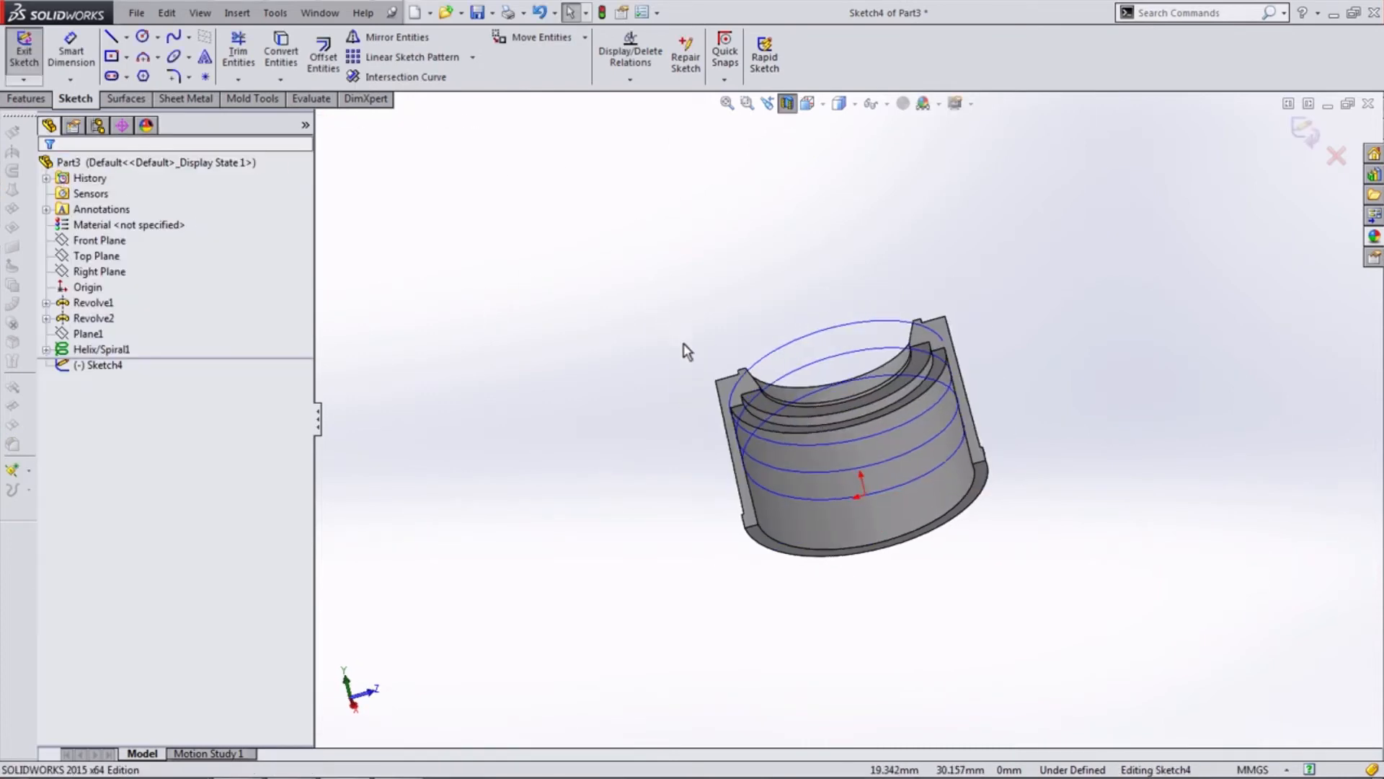
pyautogui.moveTo(685, 349)
pyautogui.mouseDown(button='middle')
pyautogui.moveTo(758, 366)
pyautogui.moveTo(672, 366)
pyautogui.mouseUp(button='middle')
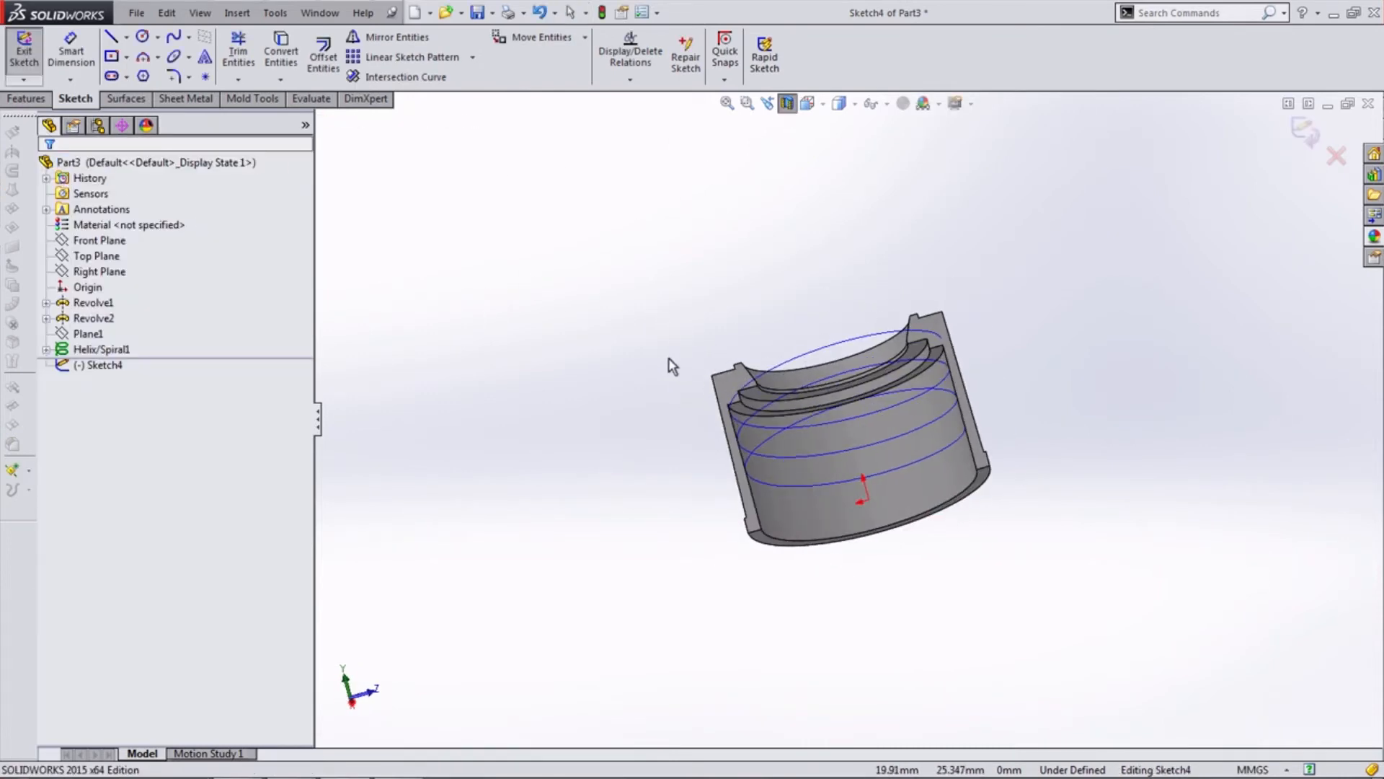
pyautogui.click(808, 103)
pyautogui.click(855, 168)
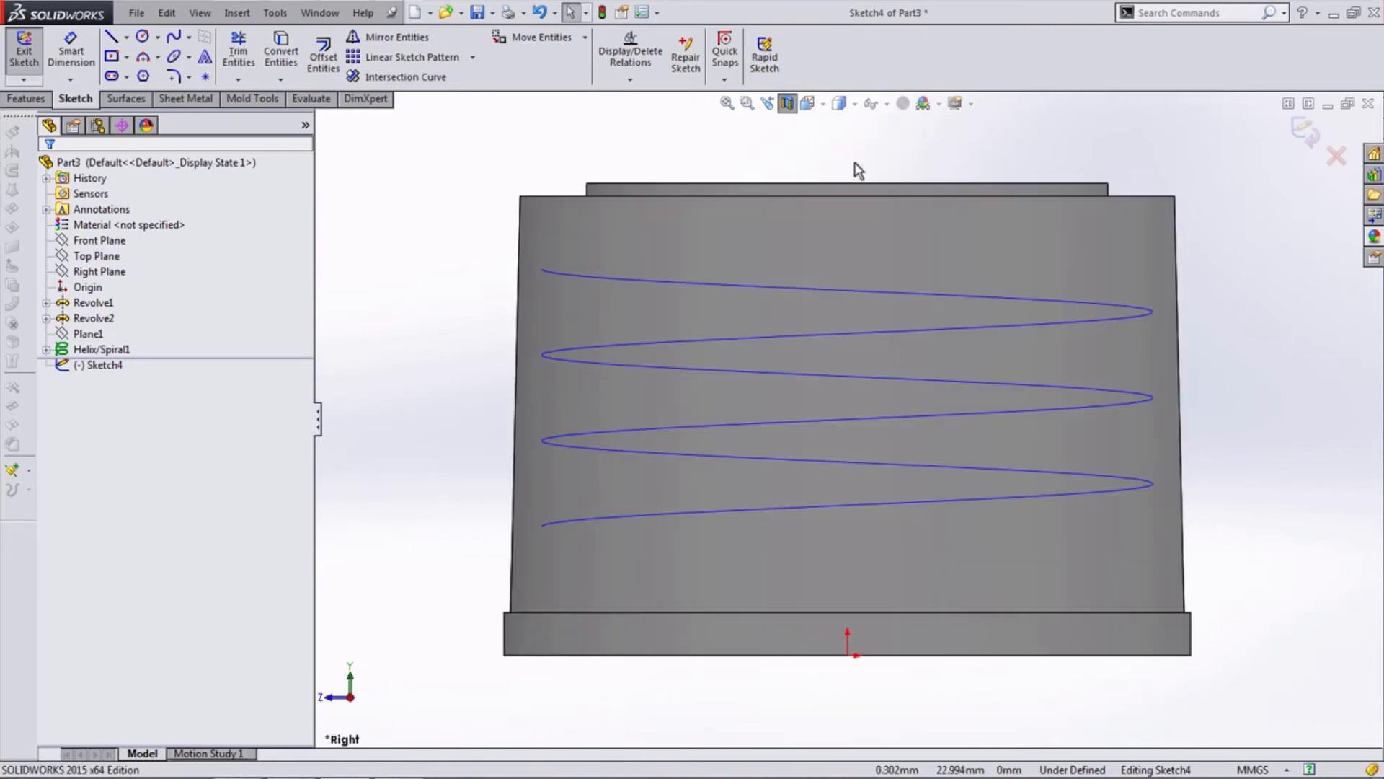
pyautogui.click(807, 103)
pyautogui.click(809, 169)
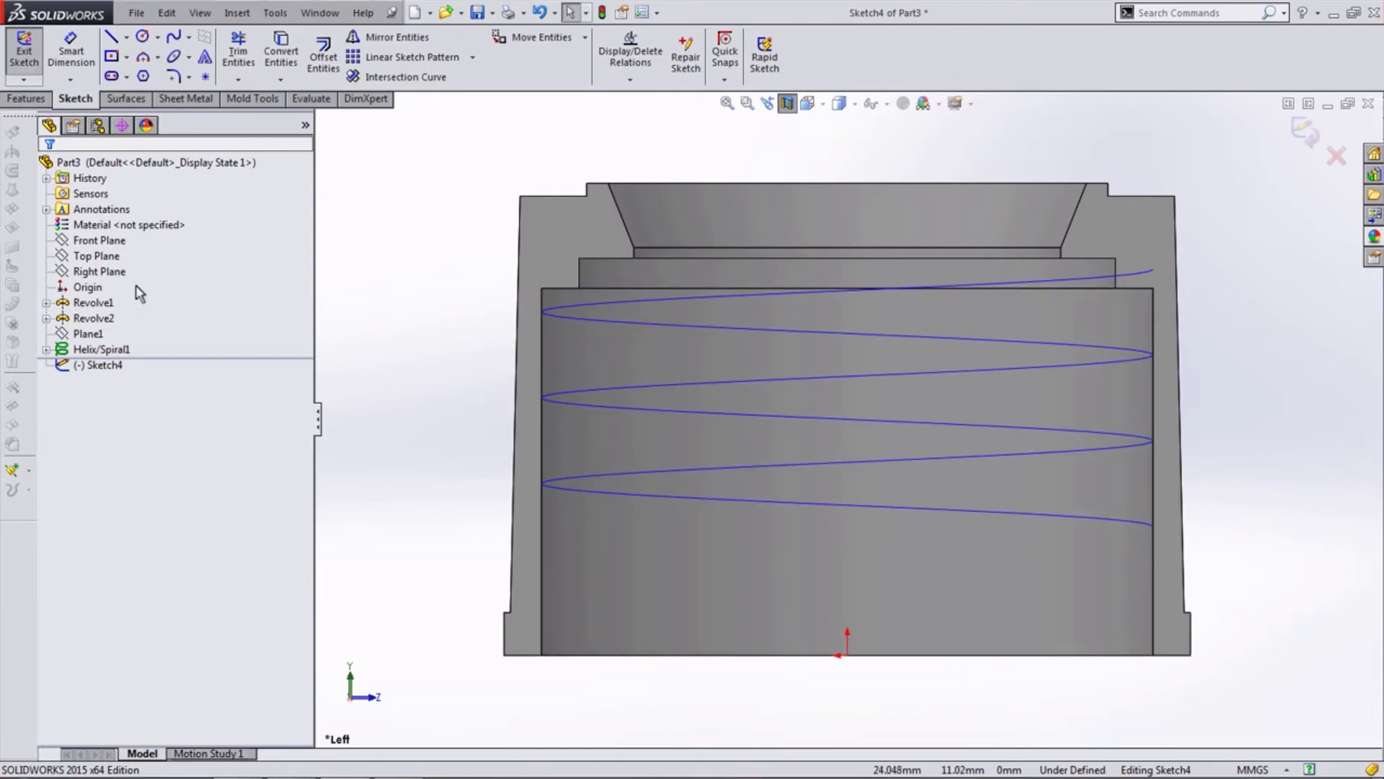
# Sketch a closed four-sided thread profile, about 1.7 mm tall and 2.2 mm wide, across the inner wall at the helix's lower end.
pyautogui.click(121, 210)
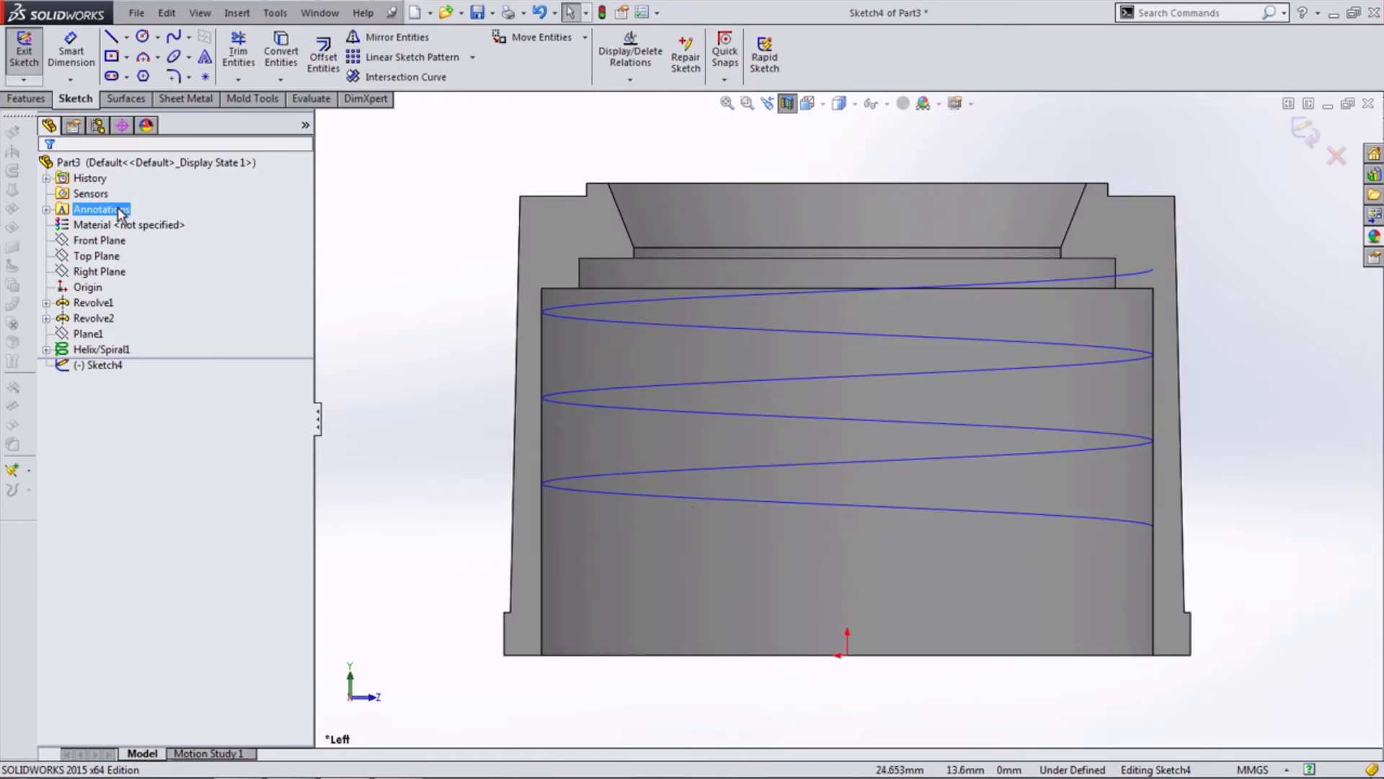
pyautogui.click(112, 40)
pyautogui.scroll(-3, 1158, 505)
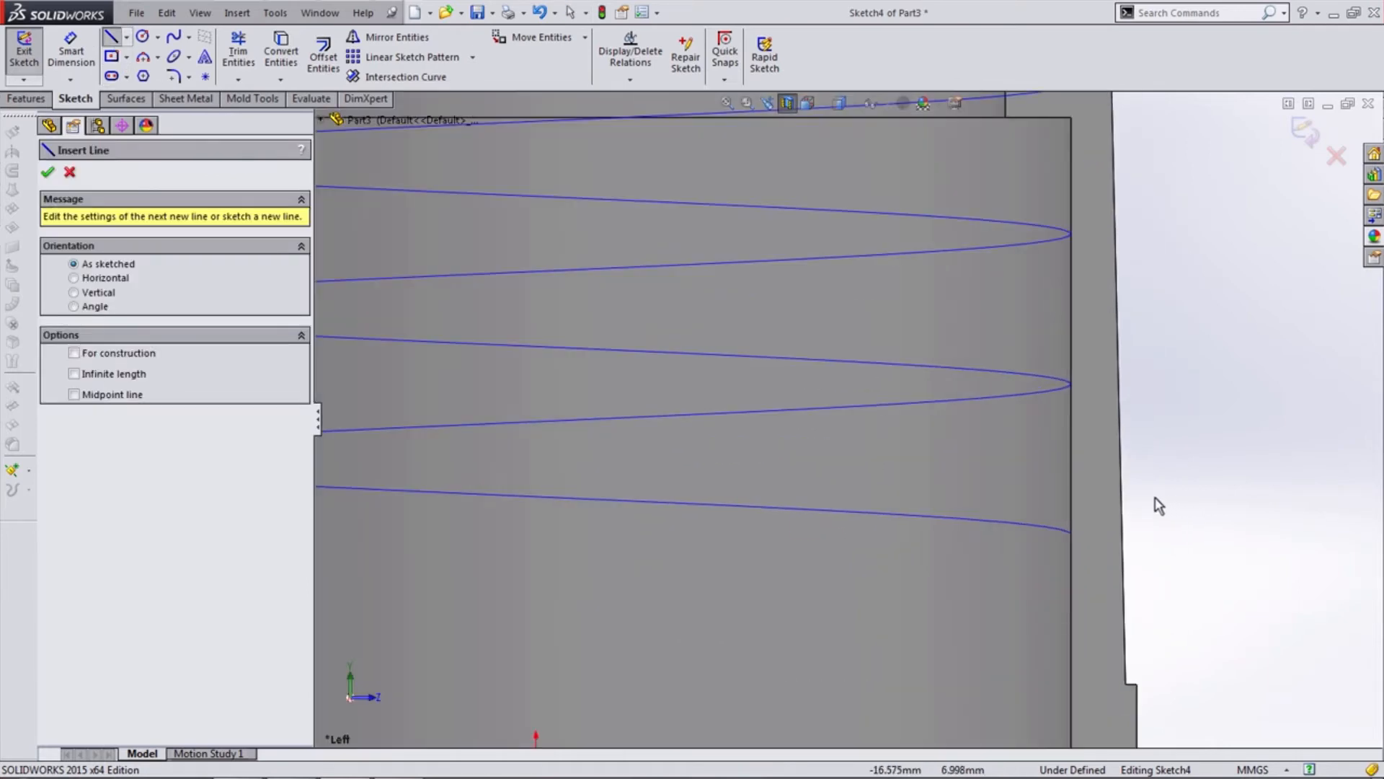
pyautogui.click(1086, 480)
pyautogui.click(1087, 543)
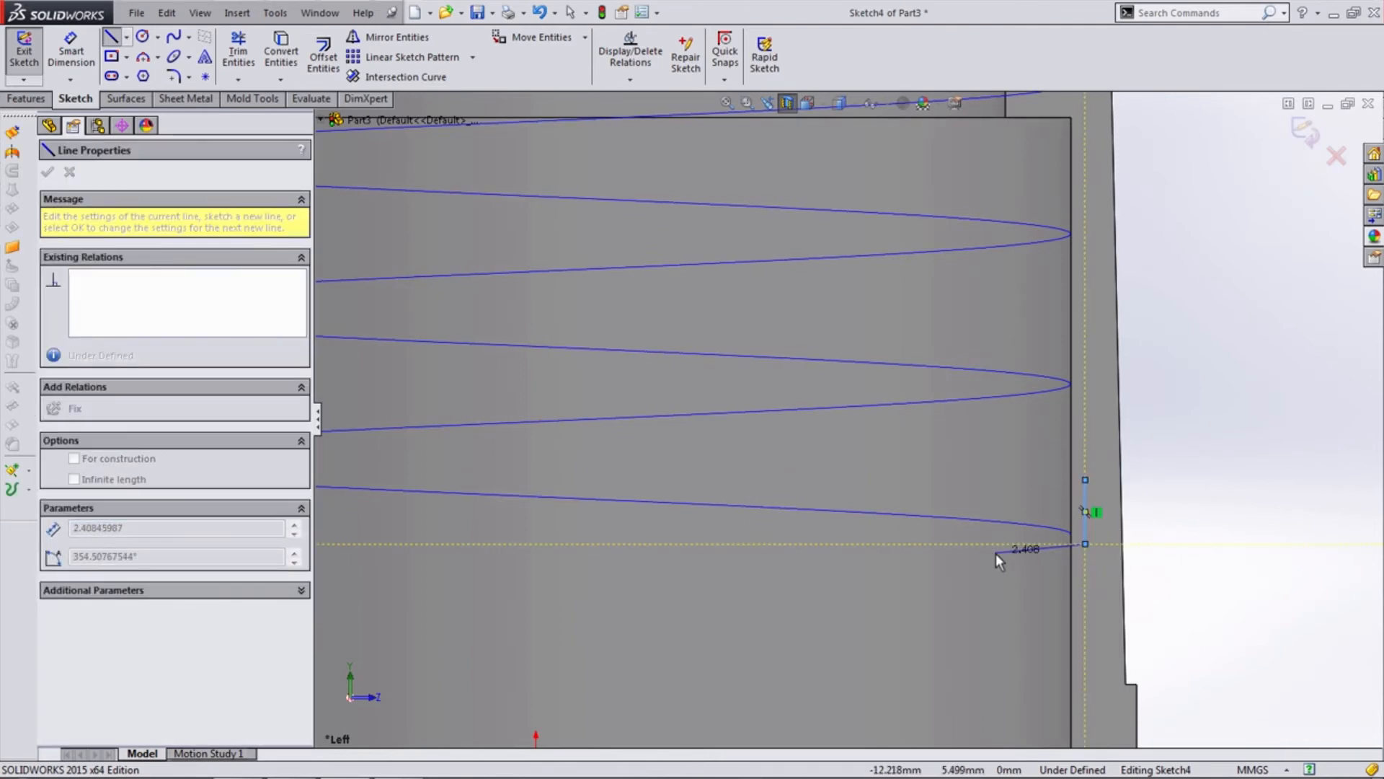
pyautogui.click(1003, 532)
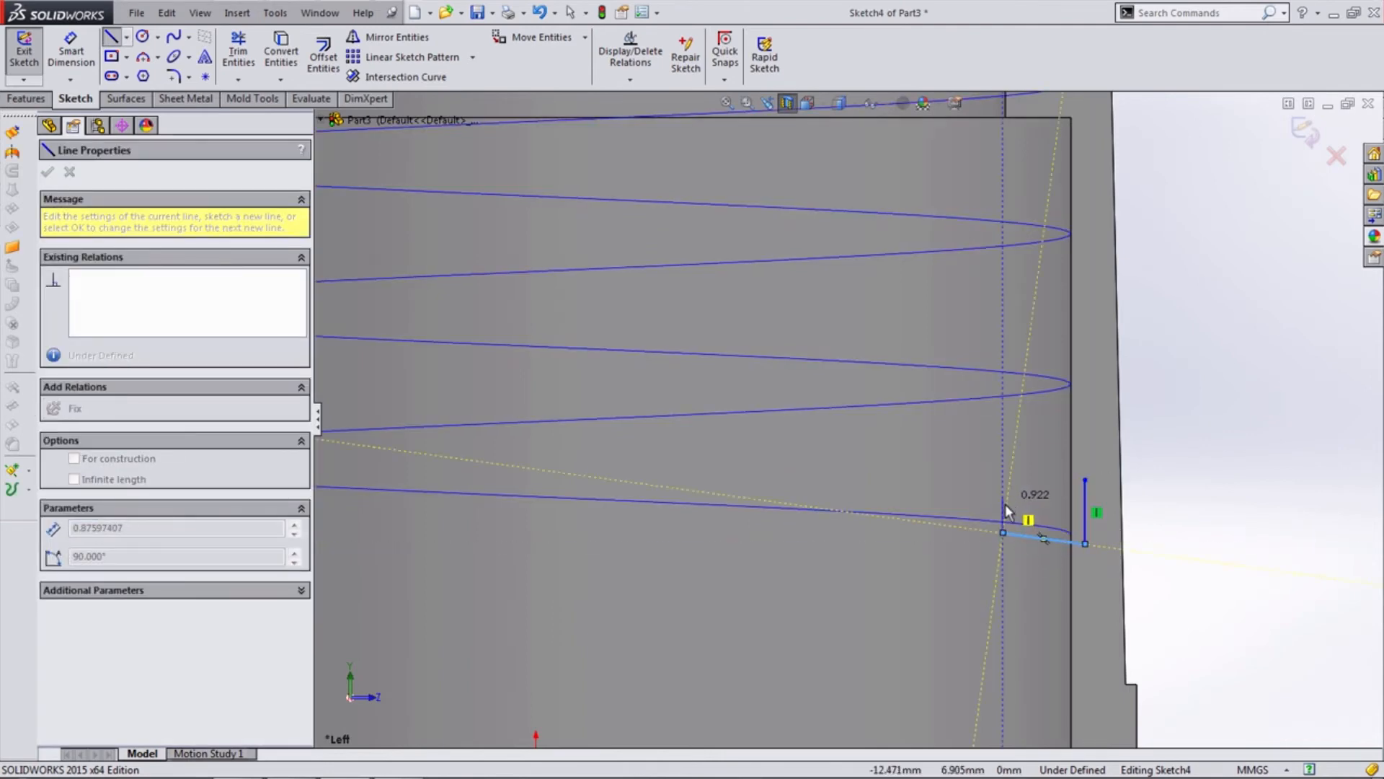
pyautogui.click(1005, 504)
pyautogui.click(1085, 480)
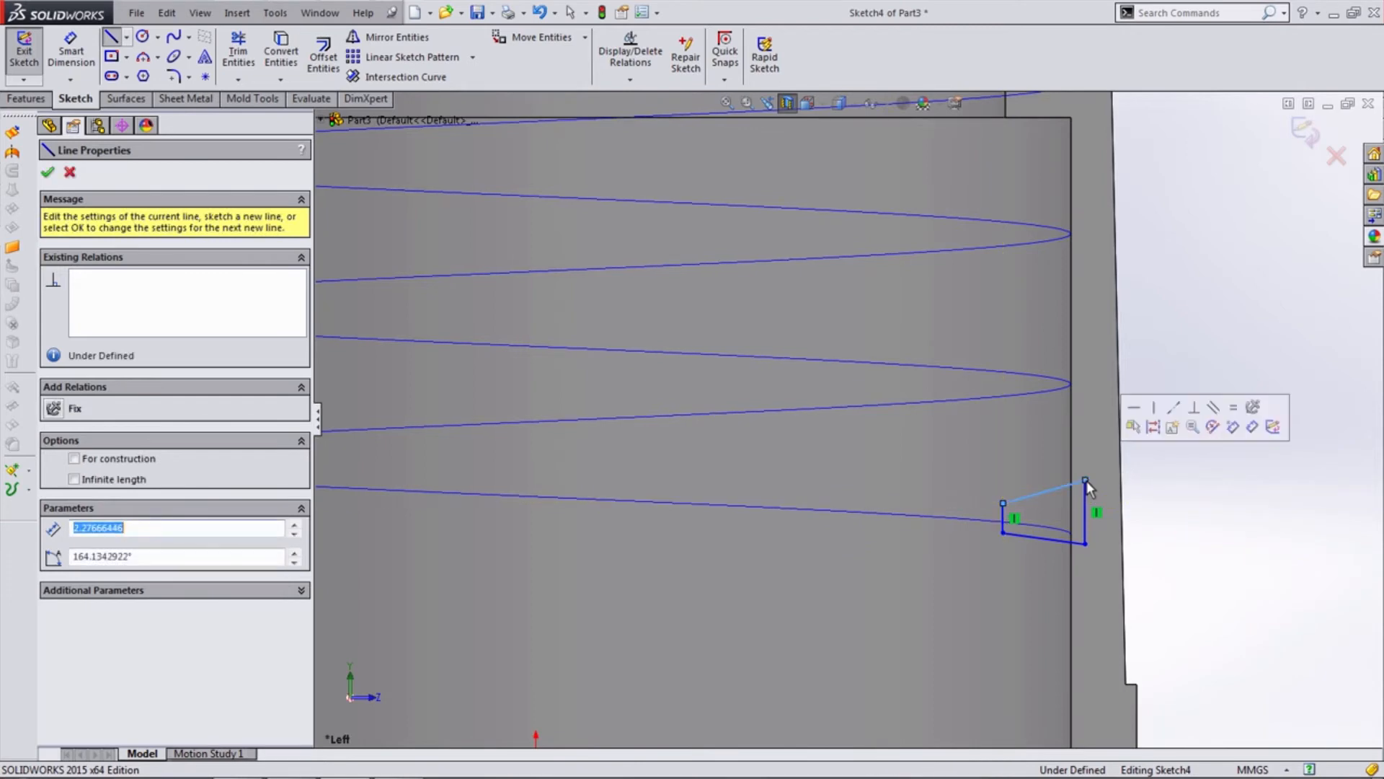
pyautogui.press('Escape')
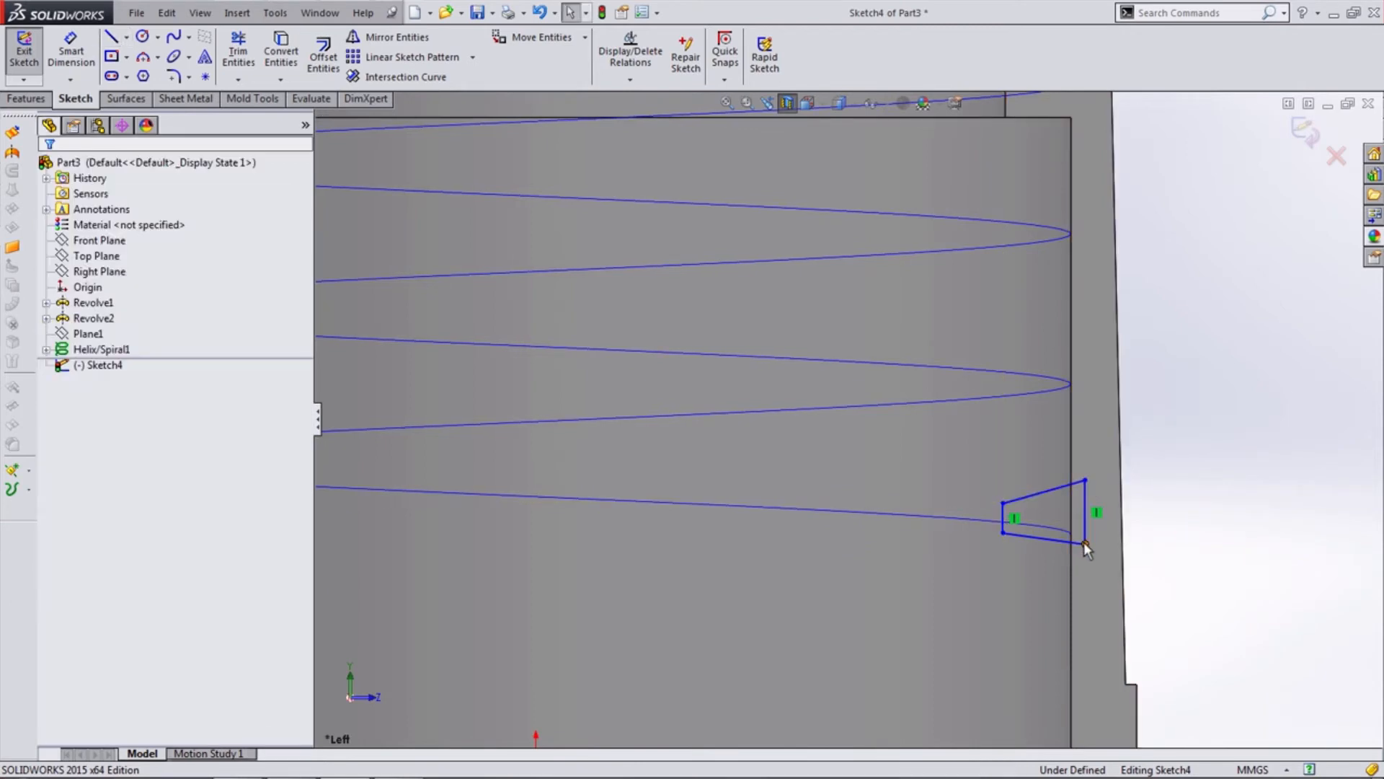
# Add a Pierce relation between the profile's lower wall-side corner and the helix.
pyautogui.click(1084, 542)
pyautogui.keyDown('ctrl'); pyautogui.click(914, 513); pyautogui.keyUp('ctrl')
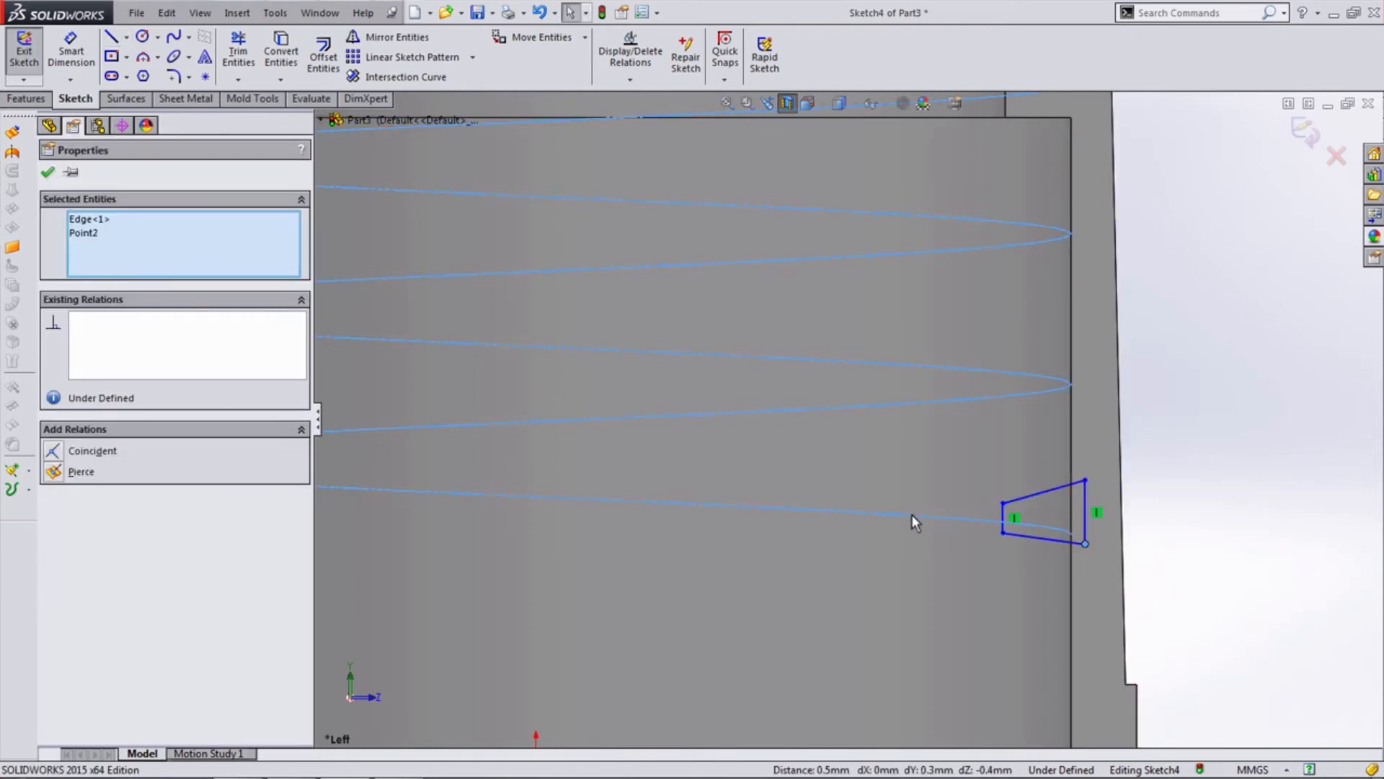
pyautogui.click(75, 473)
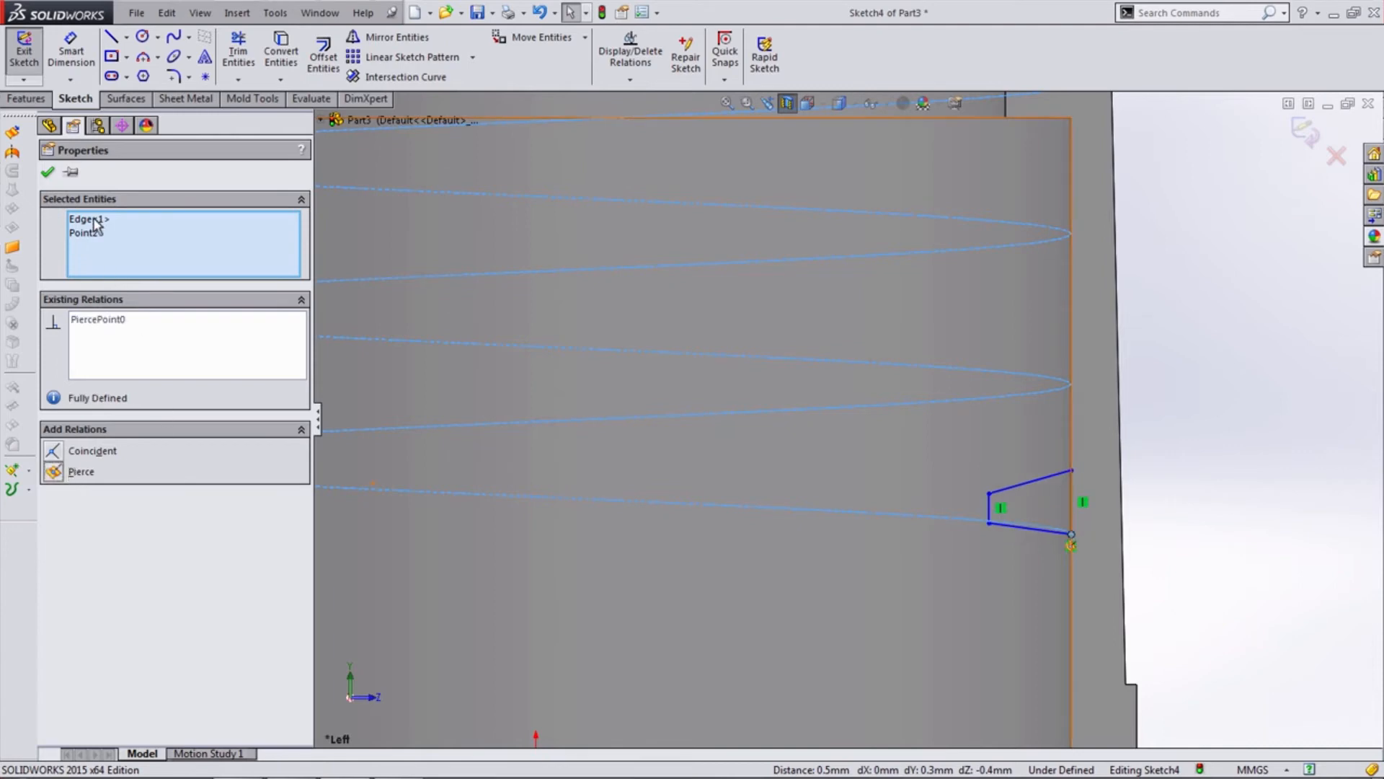
# Dimension the profile's long vertical side on the inner wall to 2 mm.
pyautogui.click(1013, 543)
pyautogui.click(1074, 497)
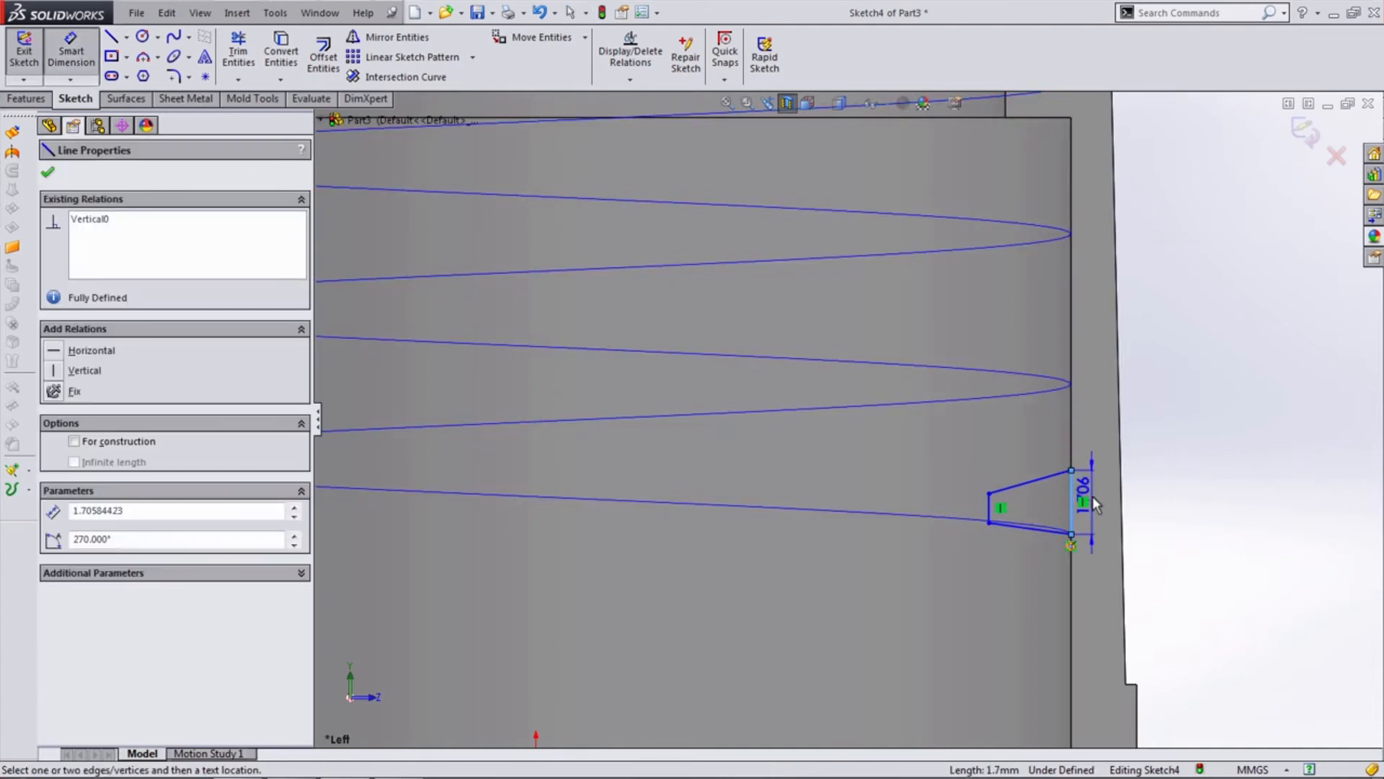
pyautogui.click(1100, 500)
pyautogui.write('2')
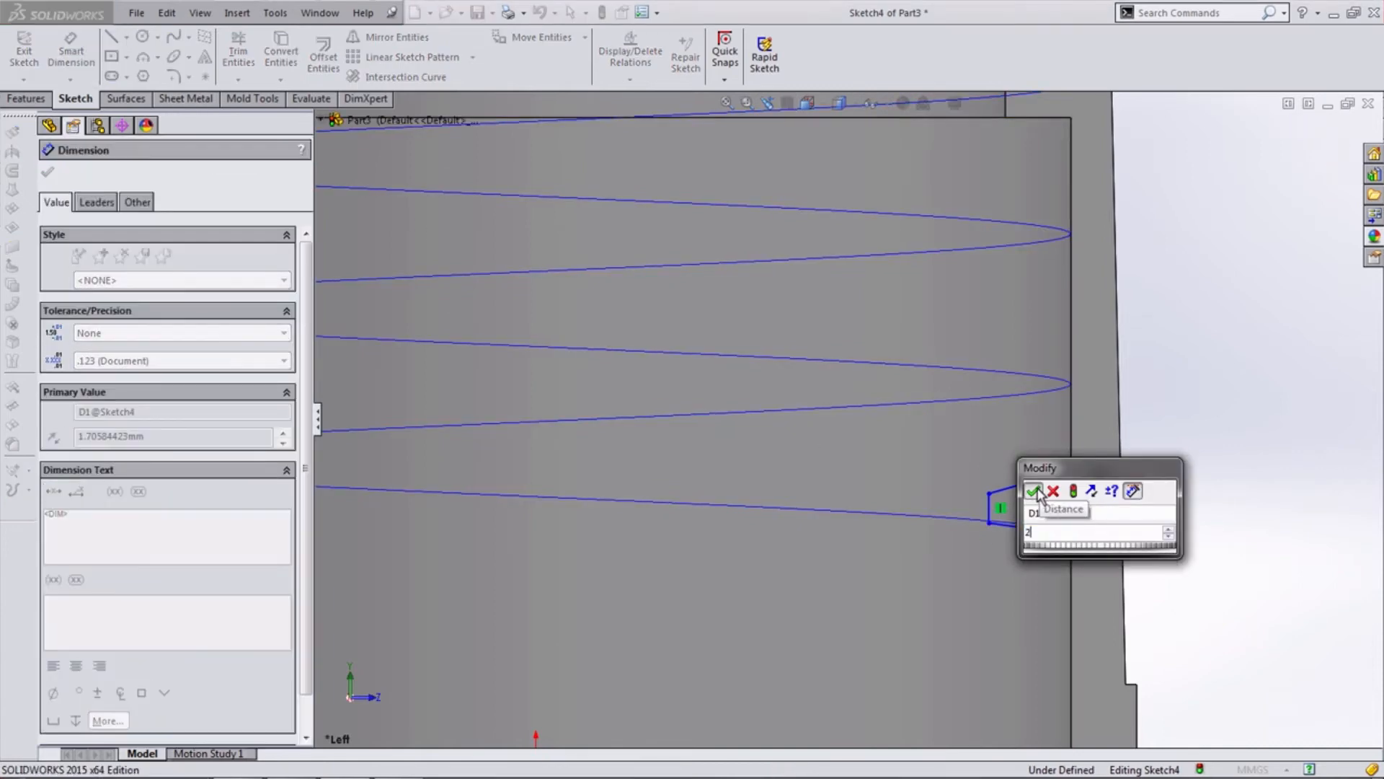
pyautogui.click(1032, 491)
# Dimension the horizontal distance between the profile's two vertical sides to 1.55 mm.
pyautogui.scroll(-2, 1023, 497)
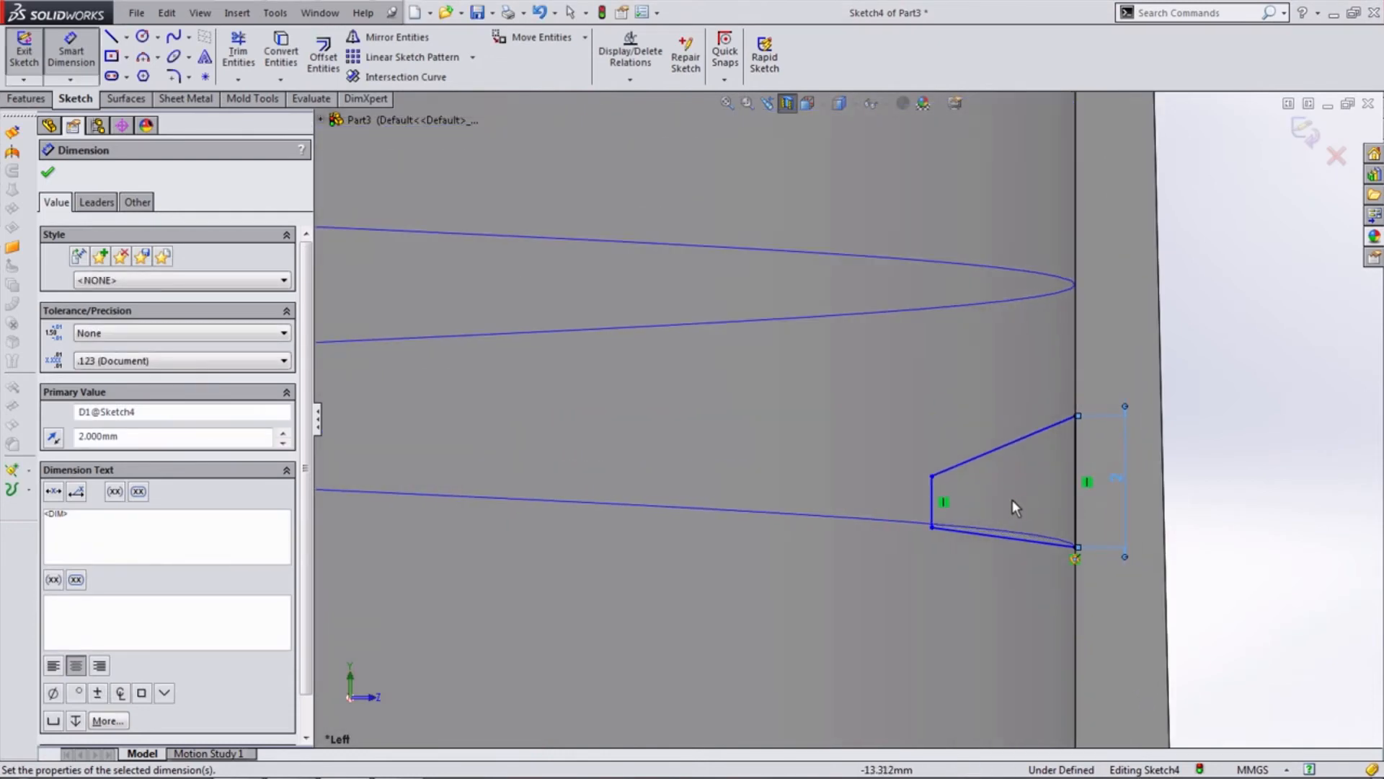
pyautogui.click(928, 492)
pyautogui.click(1076, 481)
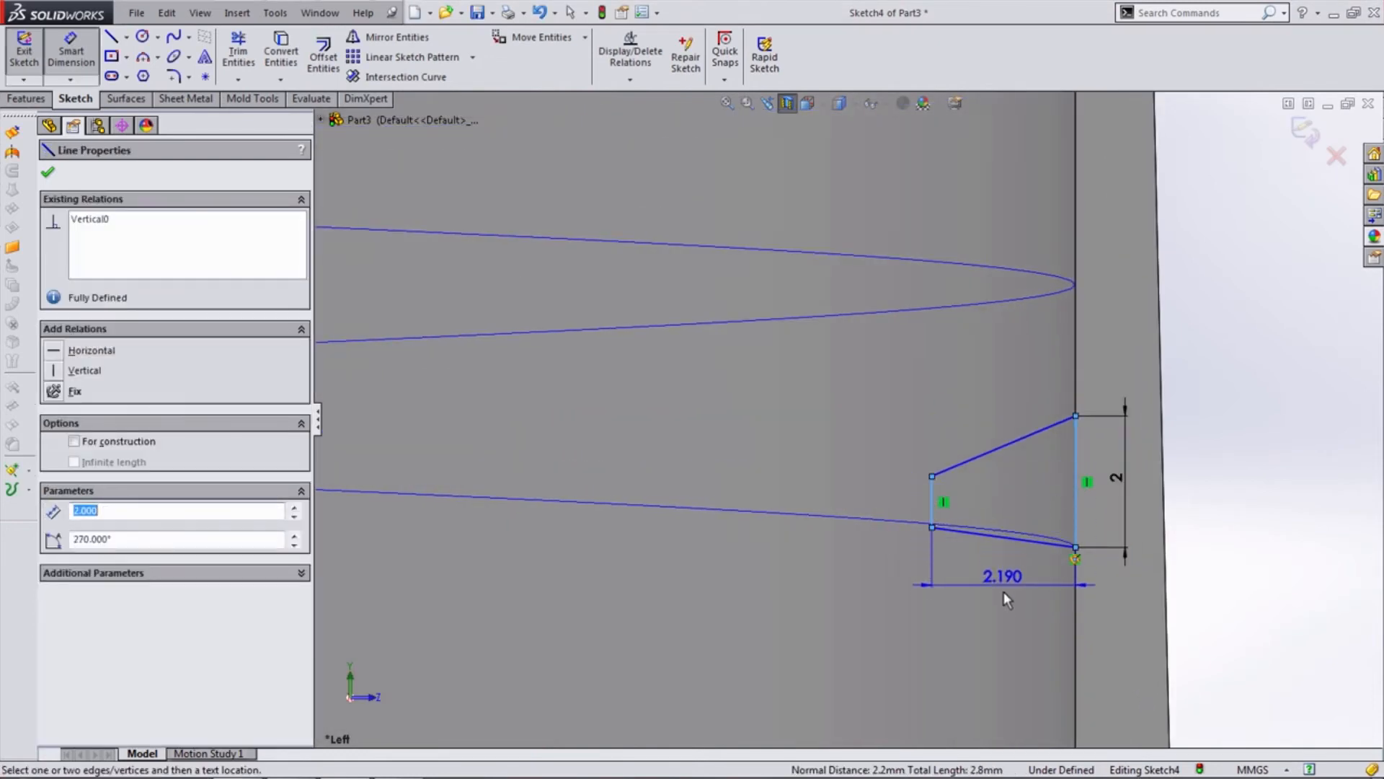
pyautogui.click(1008, 603)
pyautogui.write('1.55')
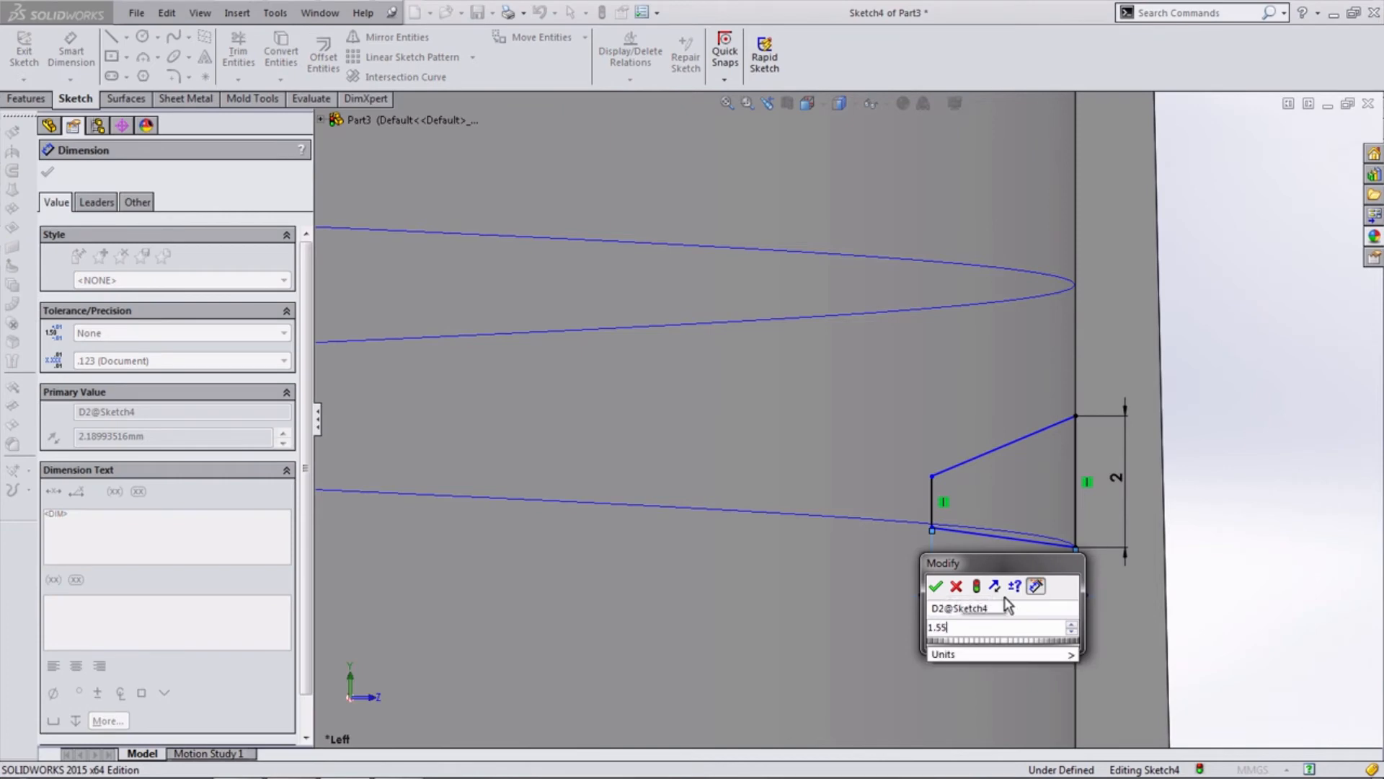
pyautogui.click(938, 586)
# Dimension the angles to the wall-side line: 80° for the profile's lower slanted side and 55° for the upper one.
pyautogui.click(1022, 538)
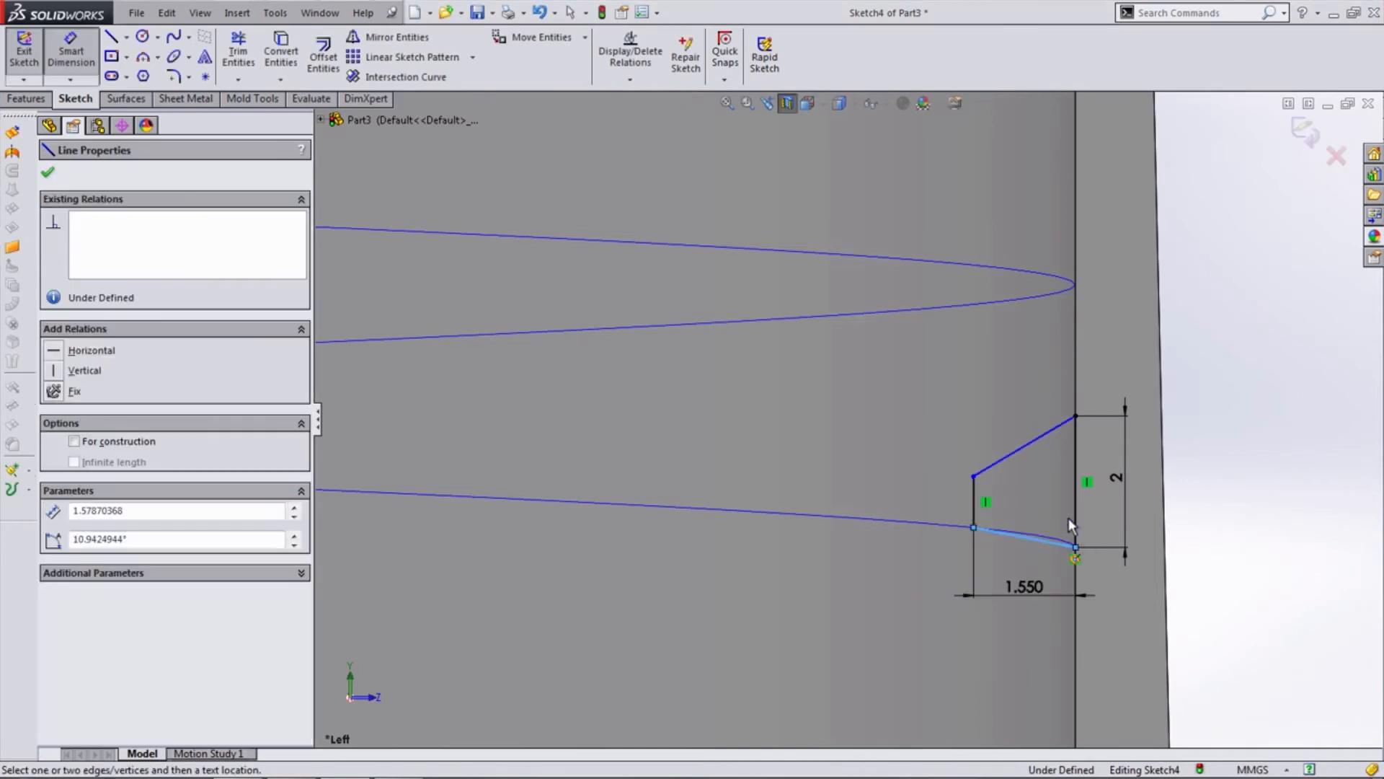
pyautogui.click(1074, 508)
pyautogui.click(1054, 513)
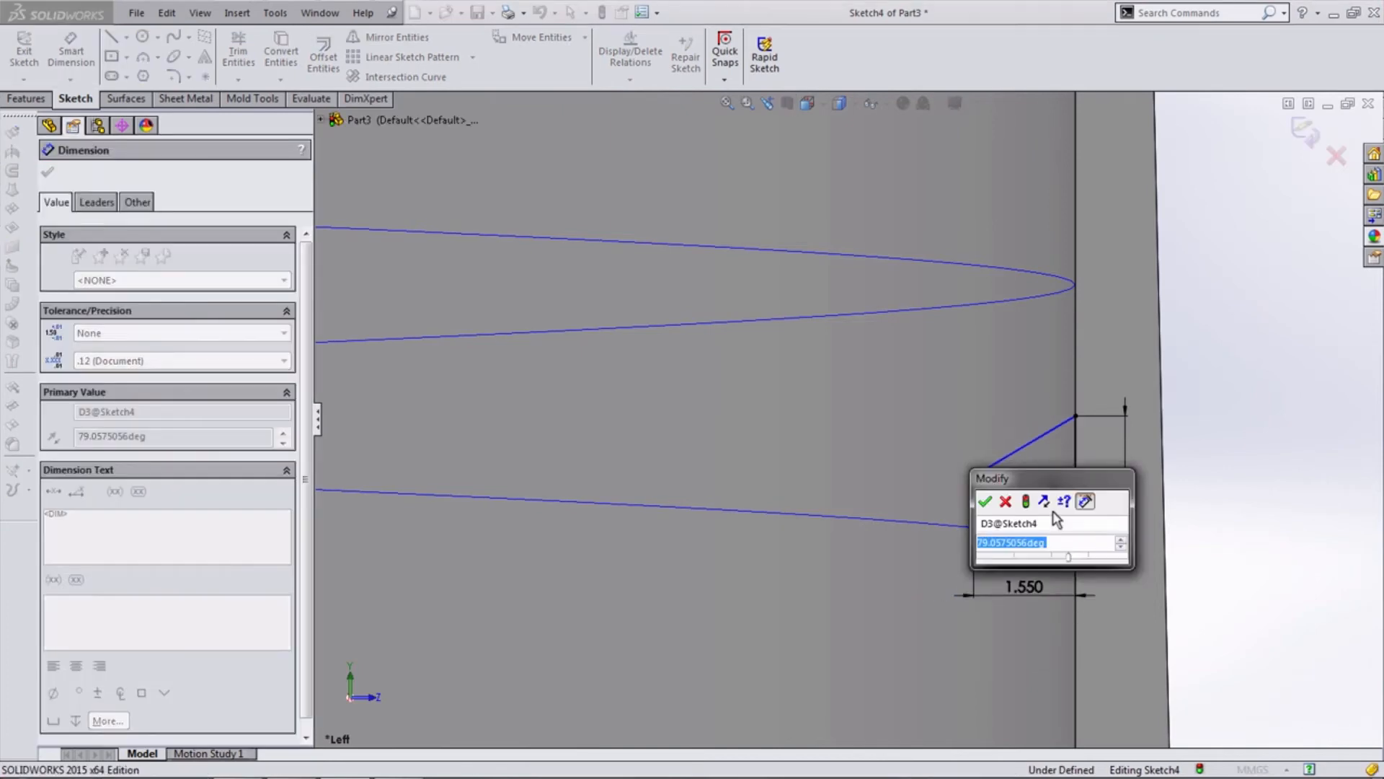
pyautogui.write('80')
pyautogui.click(986, 502)
pyautogui.click(1043, 437)
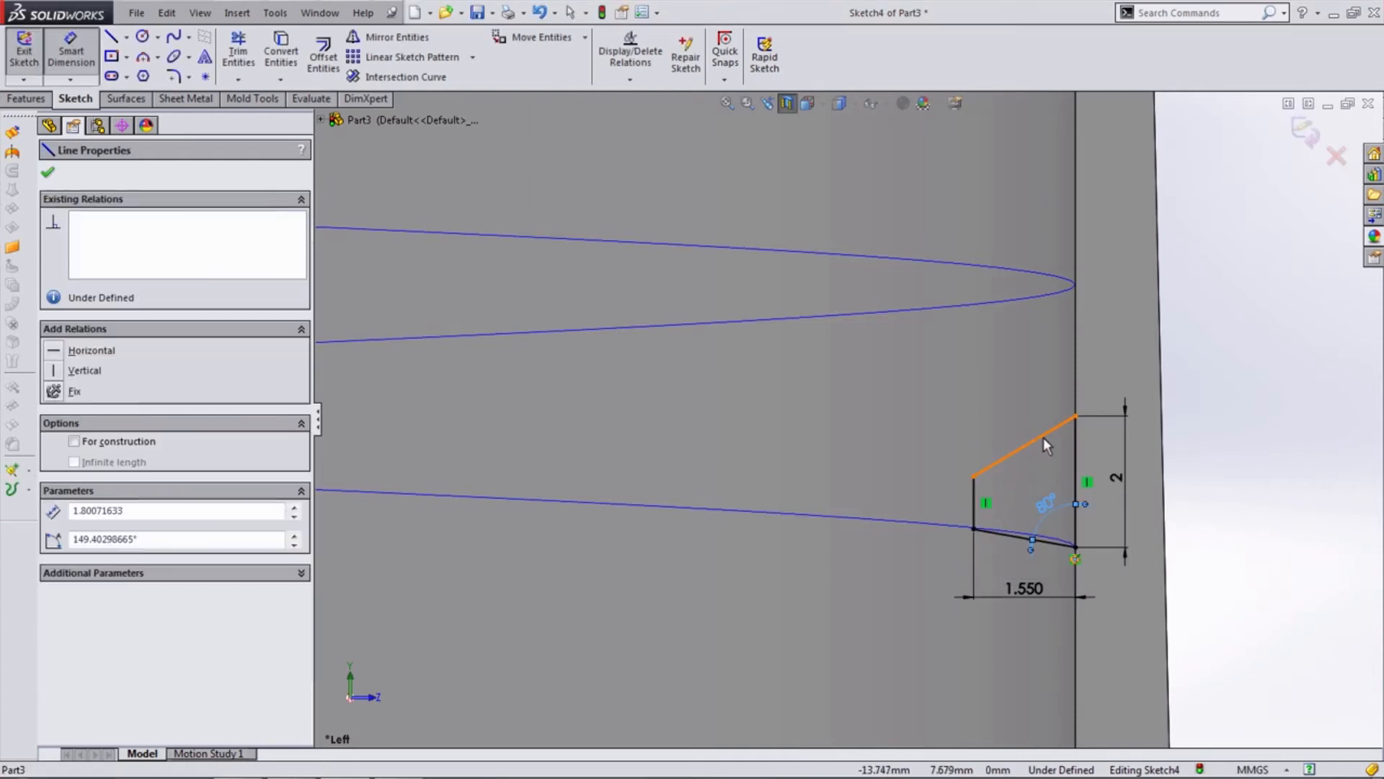
pyautogui.click(1052, 452)
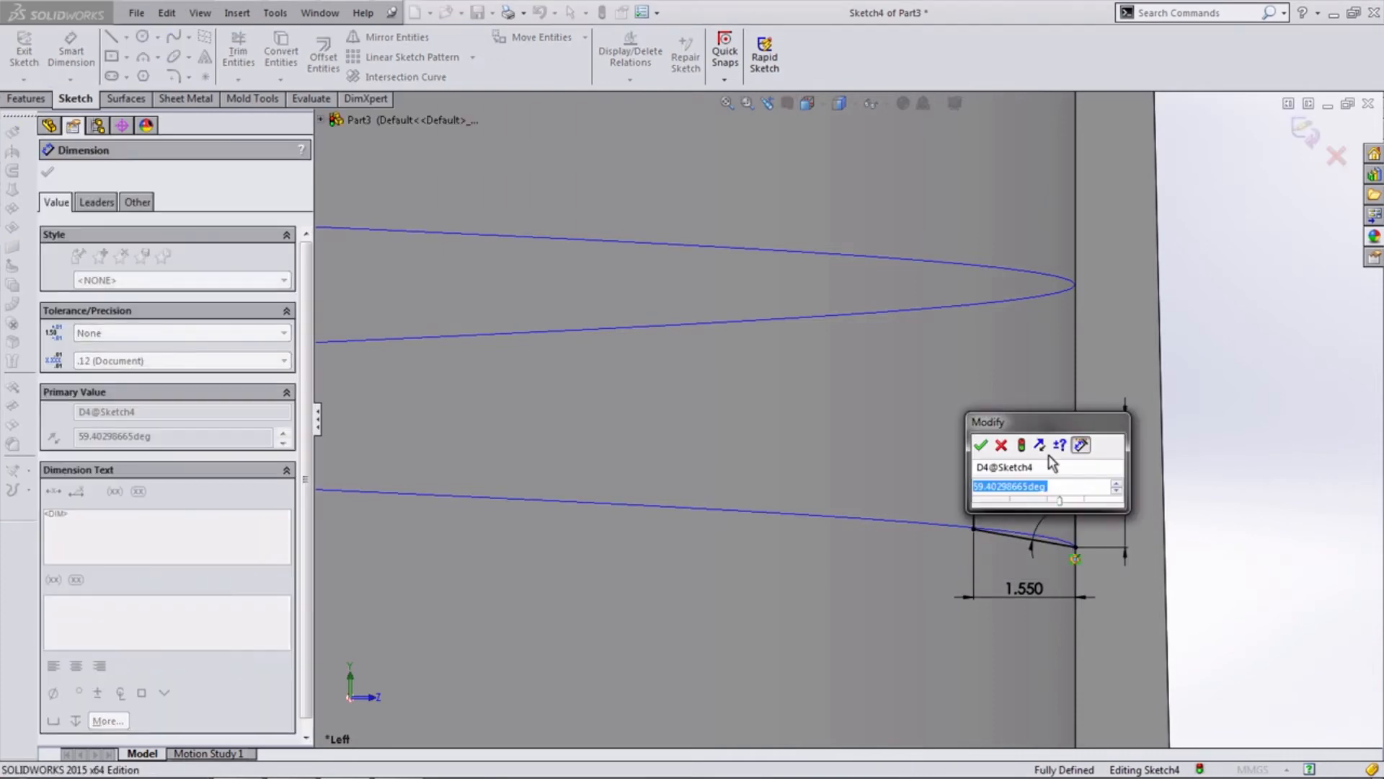
pyautogui.write('55')
pyautogui.click(981, 446)
# Finish the thread profile sketch.
pyautogui.scroll(3, 815, 434)
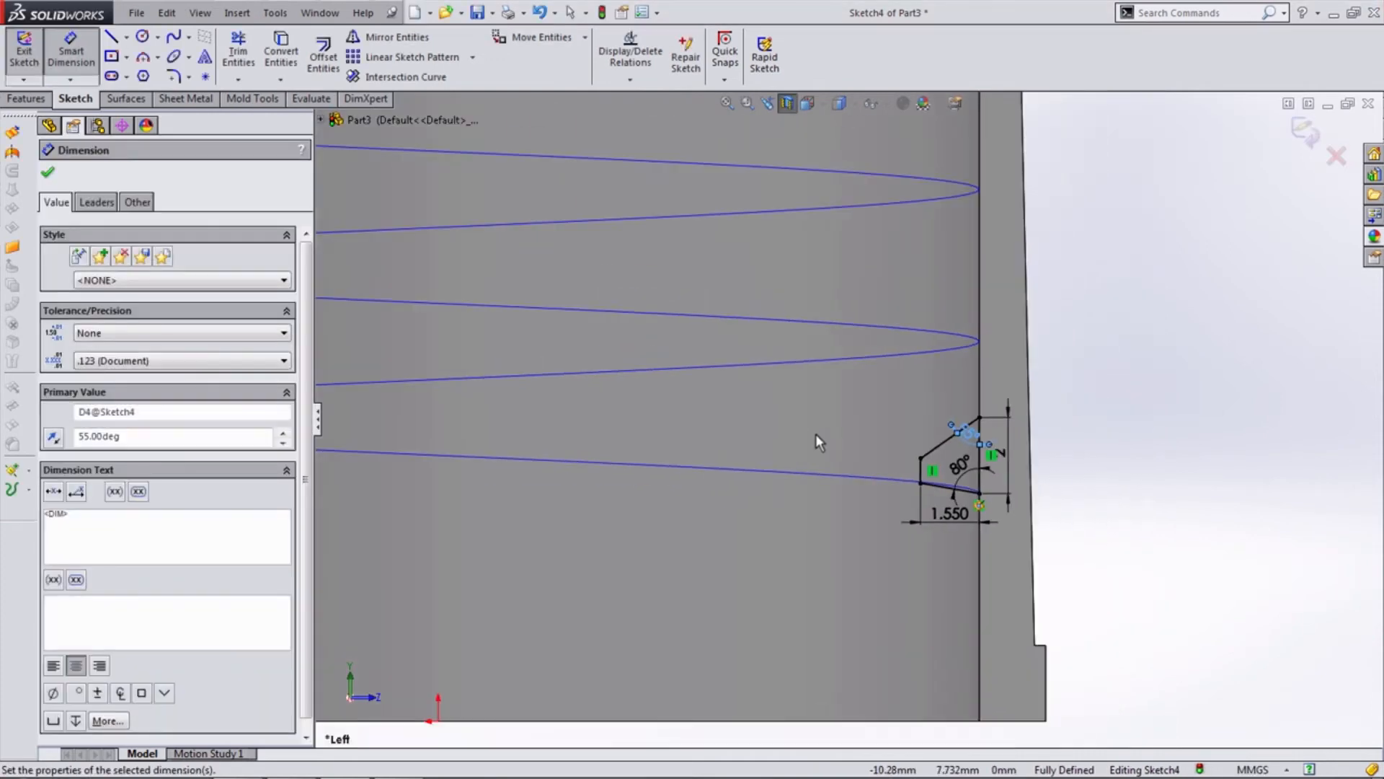
pyautogui.moveTo(821, 469)
pyautogui.mouseDown(button='middle')
pyautogui.moveTo(869, 406)
pyautogui.moveTo(800, 422)
pyautogui.mouseUp(button='middle')
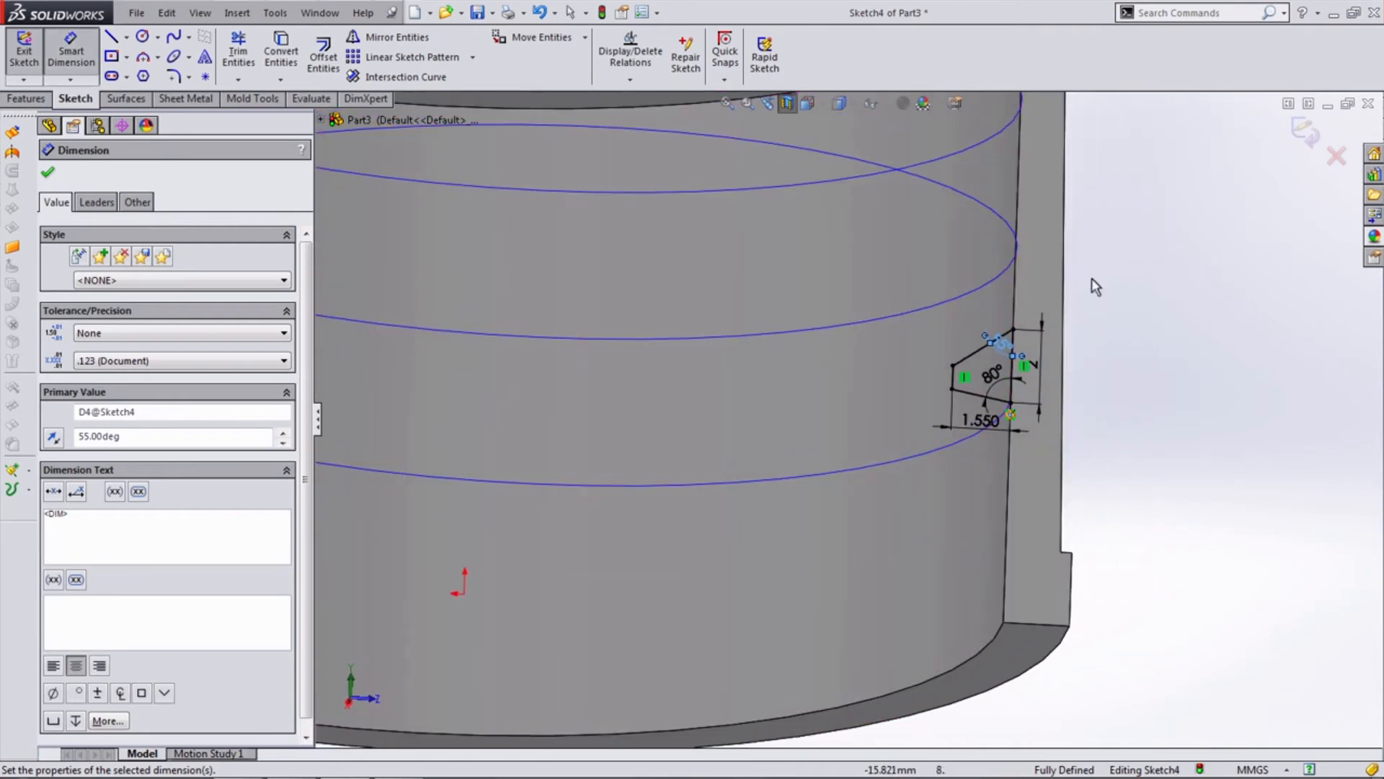
pyautogui.click(1304, 133)
# Create a Swept Boss/Base with the thread profile sketch as profile and the helix as path.
pyautogui.scroll(5, 1111, 433)
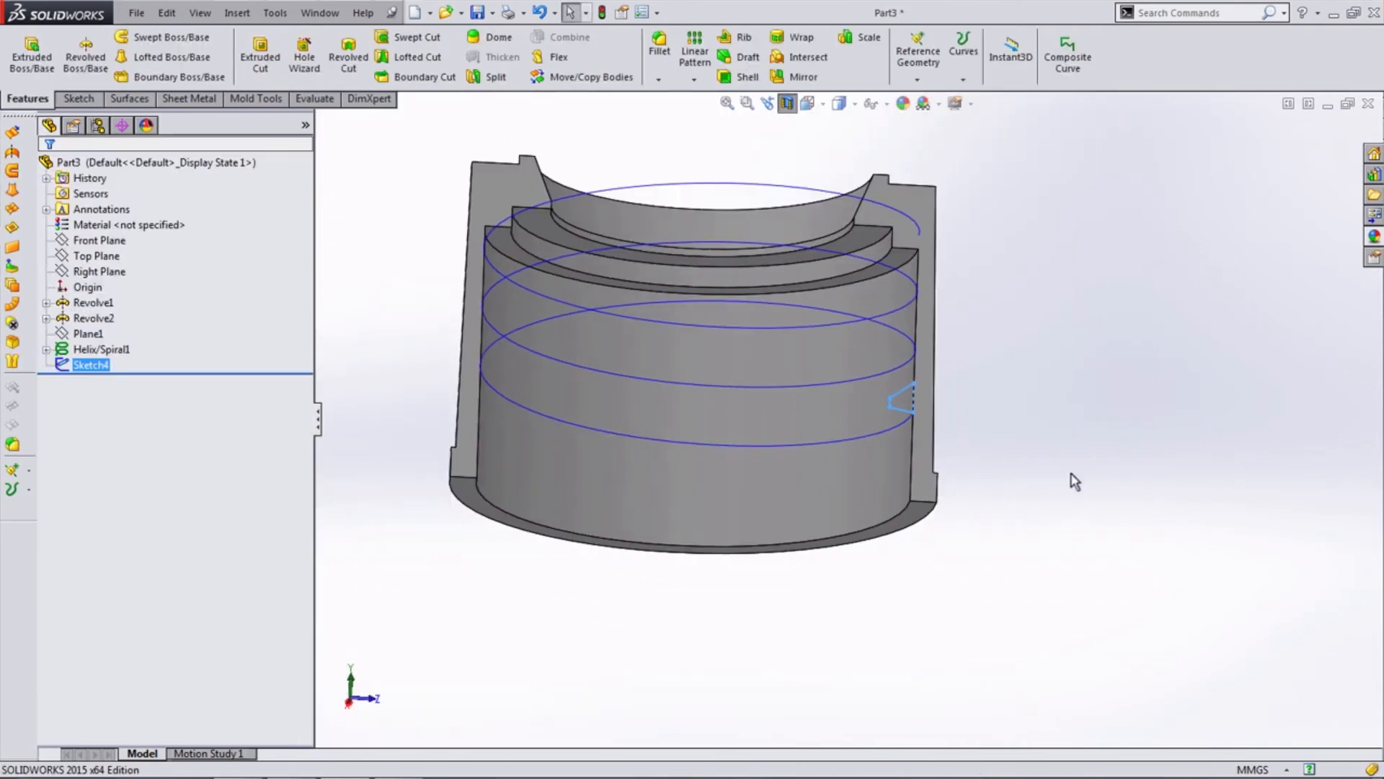
pyautogui.moveTo(1075, 478)
pyautogui.mouseDown(button='middle')
pyautogui.moveTo(1118, 331)
pyautogui.moveTo(1094, 393)
pyautogui.mouseUp(button='middle')
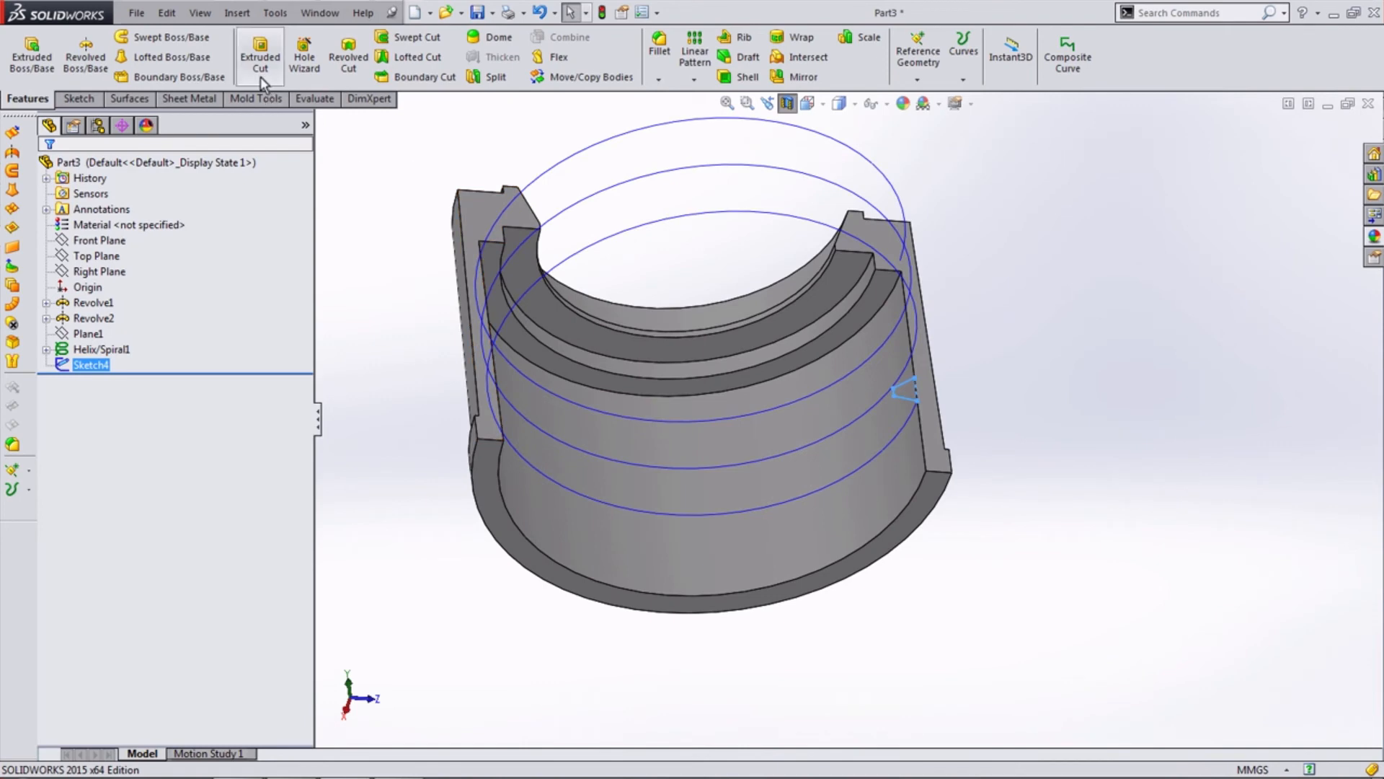
pyautogui.click(149, 40)
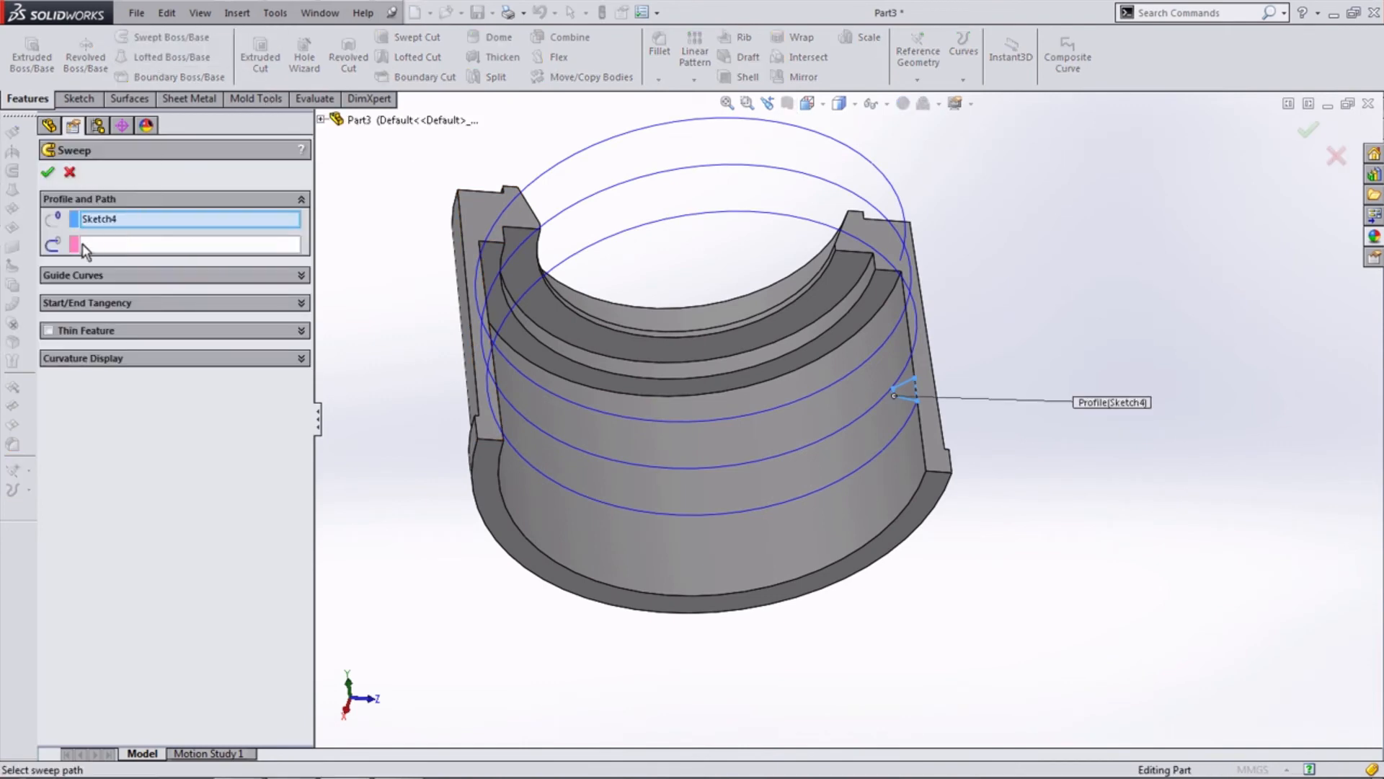
pyautogui.click(110, 245)
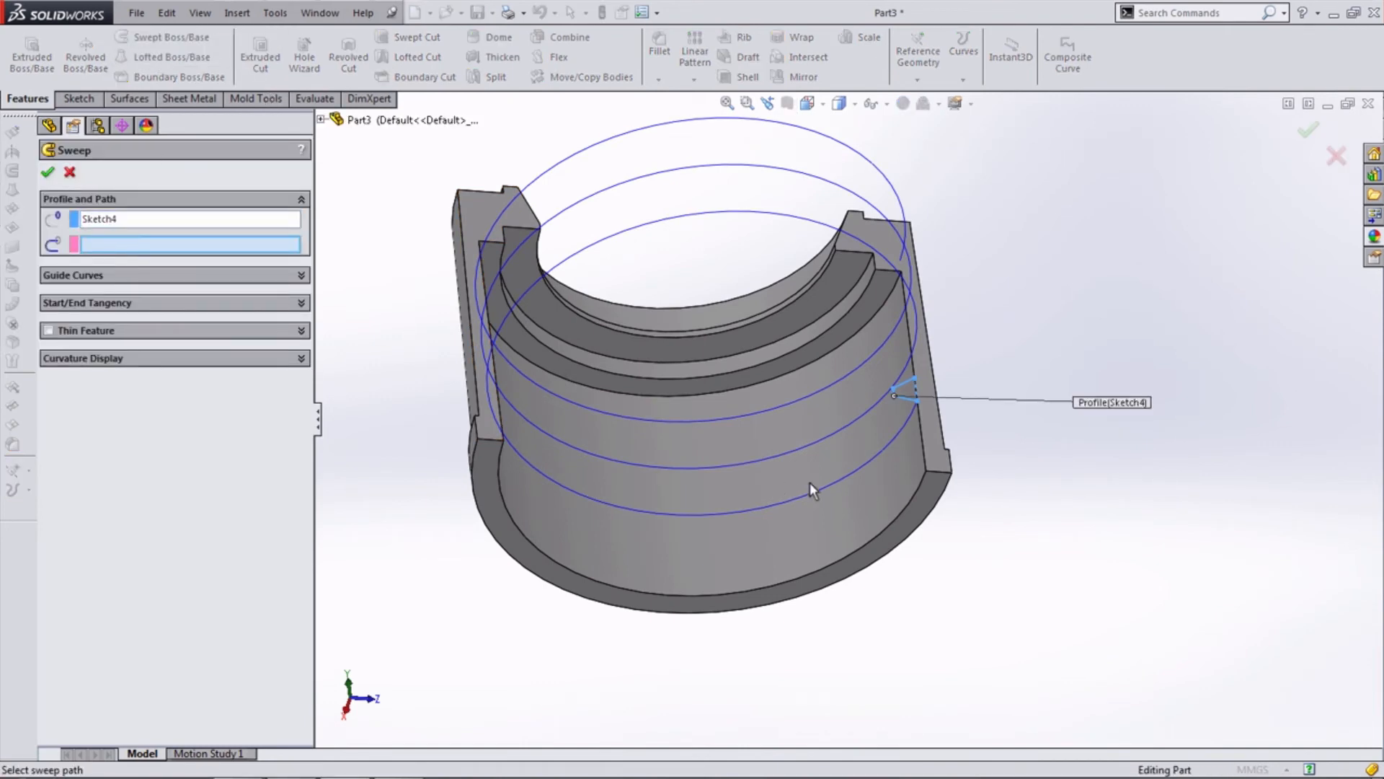
pyautogui.click(895, 436)
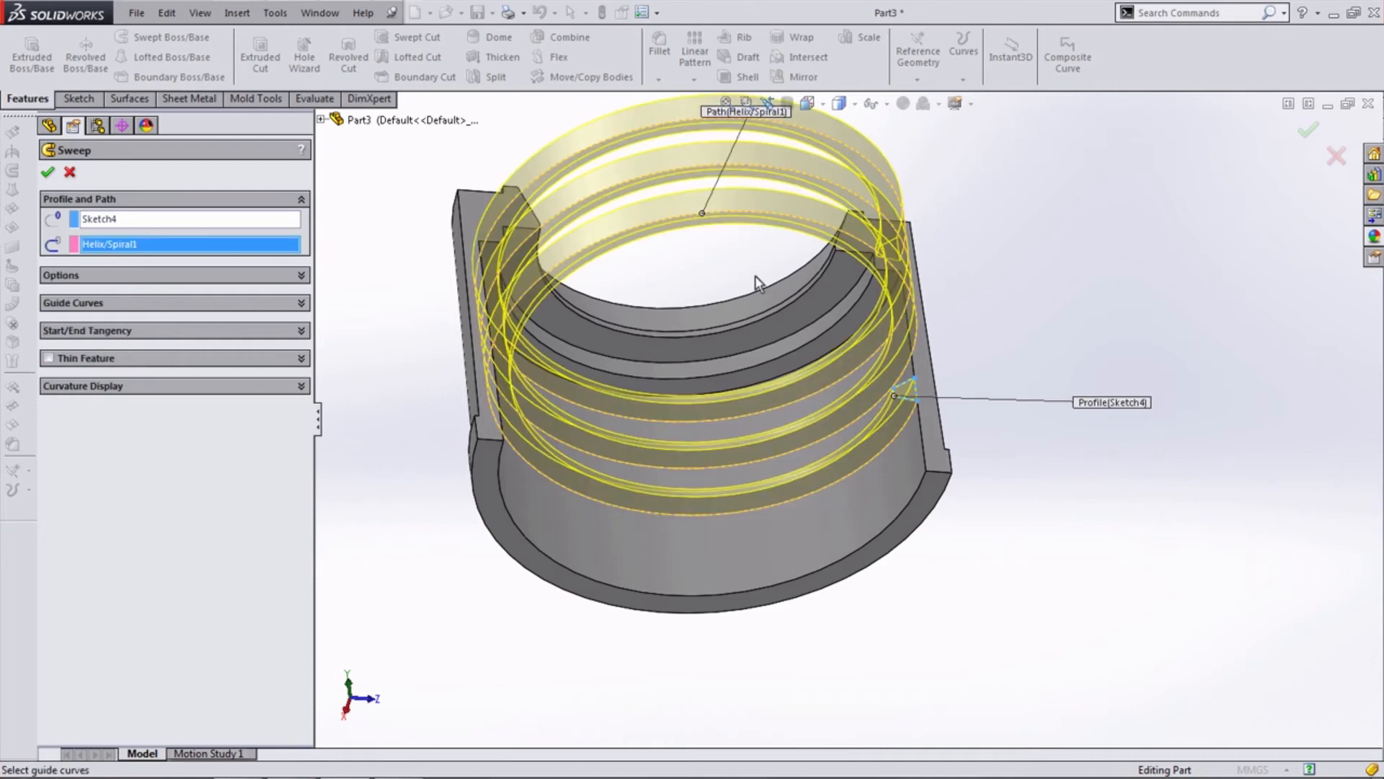
pyautogui.moveTo(757, 284); pyautogui.dragTo(784, 379, button='middle')
pyautogui.click(49, 174)
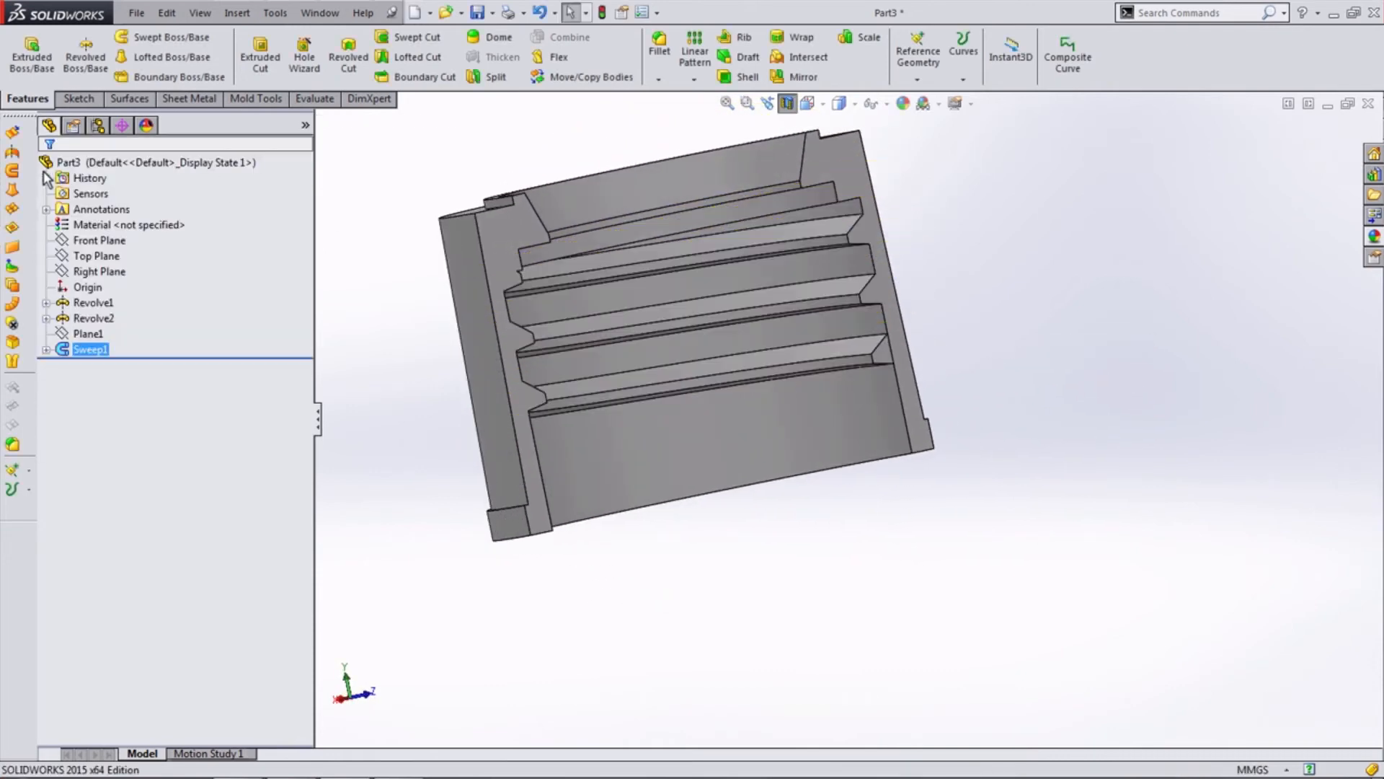
# Turn off the section view and examine the whole cap from outside.
pyautogui.moveTo(478, 233); pyautogui.dragTo(507, 229, button='middle')
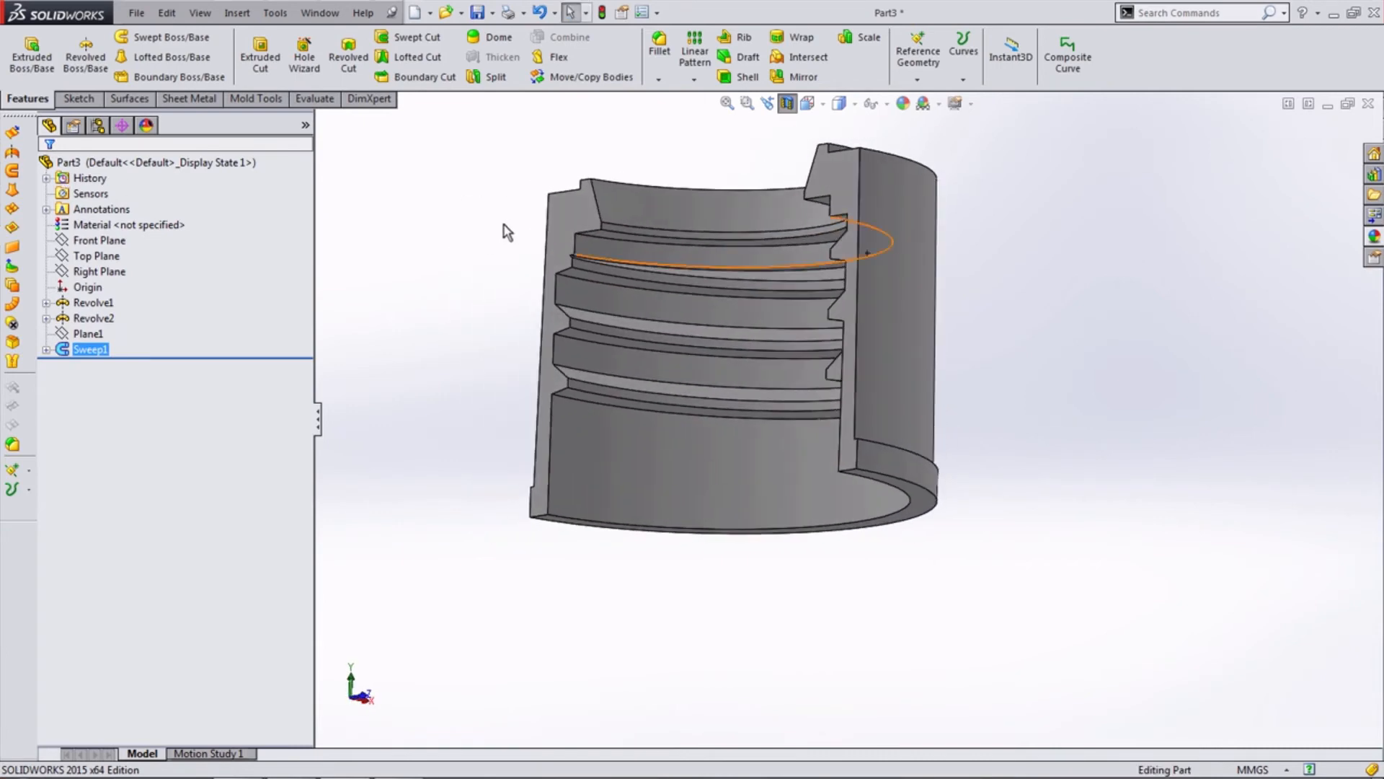
pyautogui.click(786, 103)
pyautogui.moveTo(786, 108); pyautogui.dragTo(595, 9, button='middle')
pyautogui.moveTo(643, 275); pyautogui.dragTo(844, 475, button='middle')
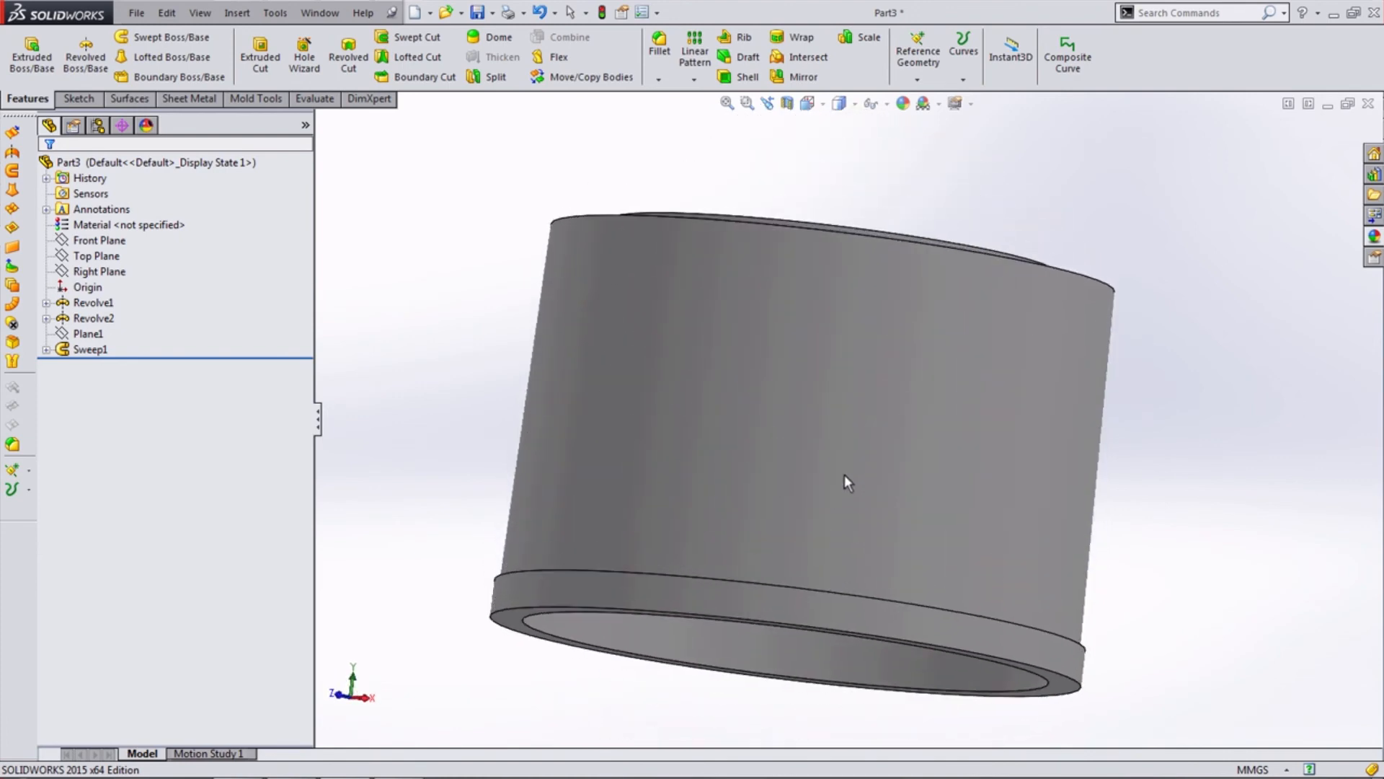
# Show the cap in the Left view sectioned through the Right Plane and examine the internal thread.
pyautogui.click(819, 105)
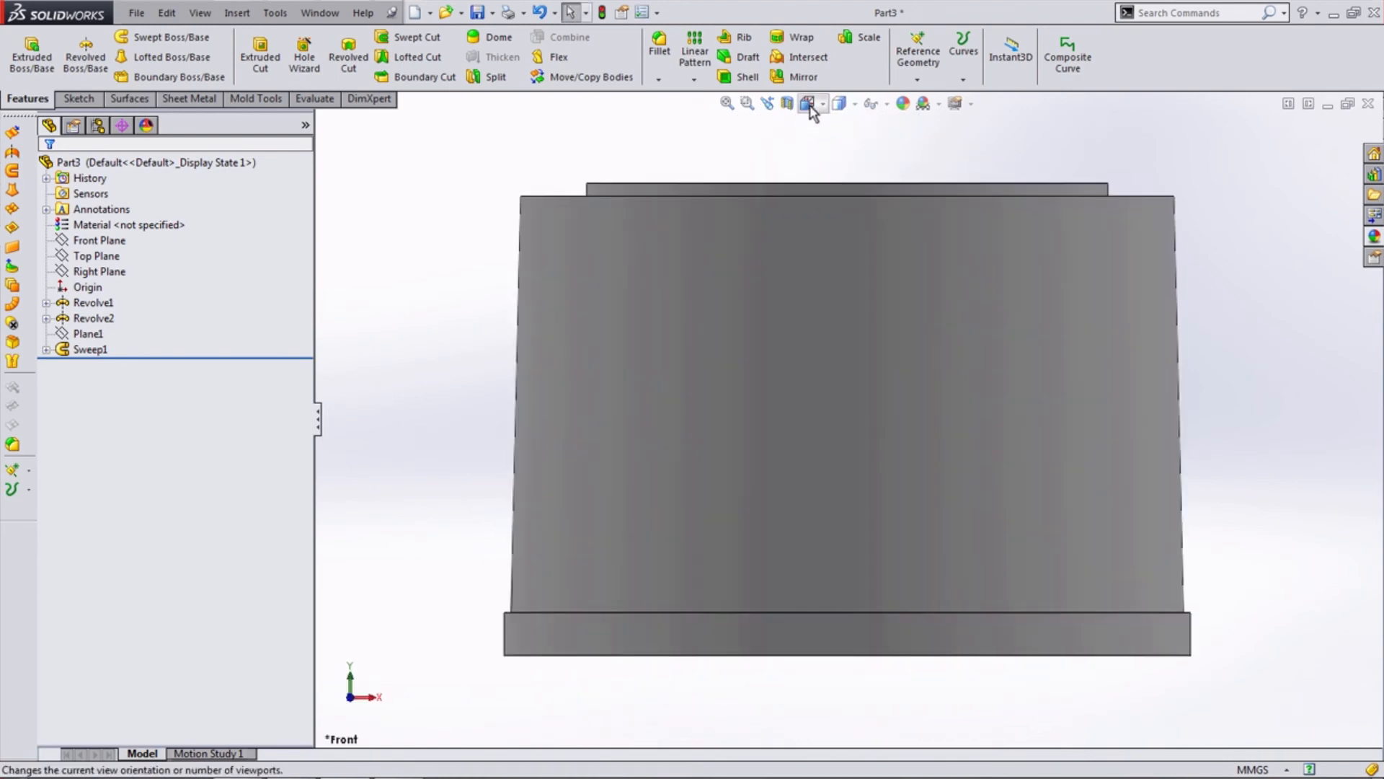
pyautogui.click(807, 103)
pyautogui.click(800, 159)
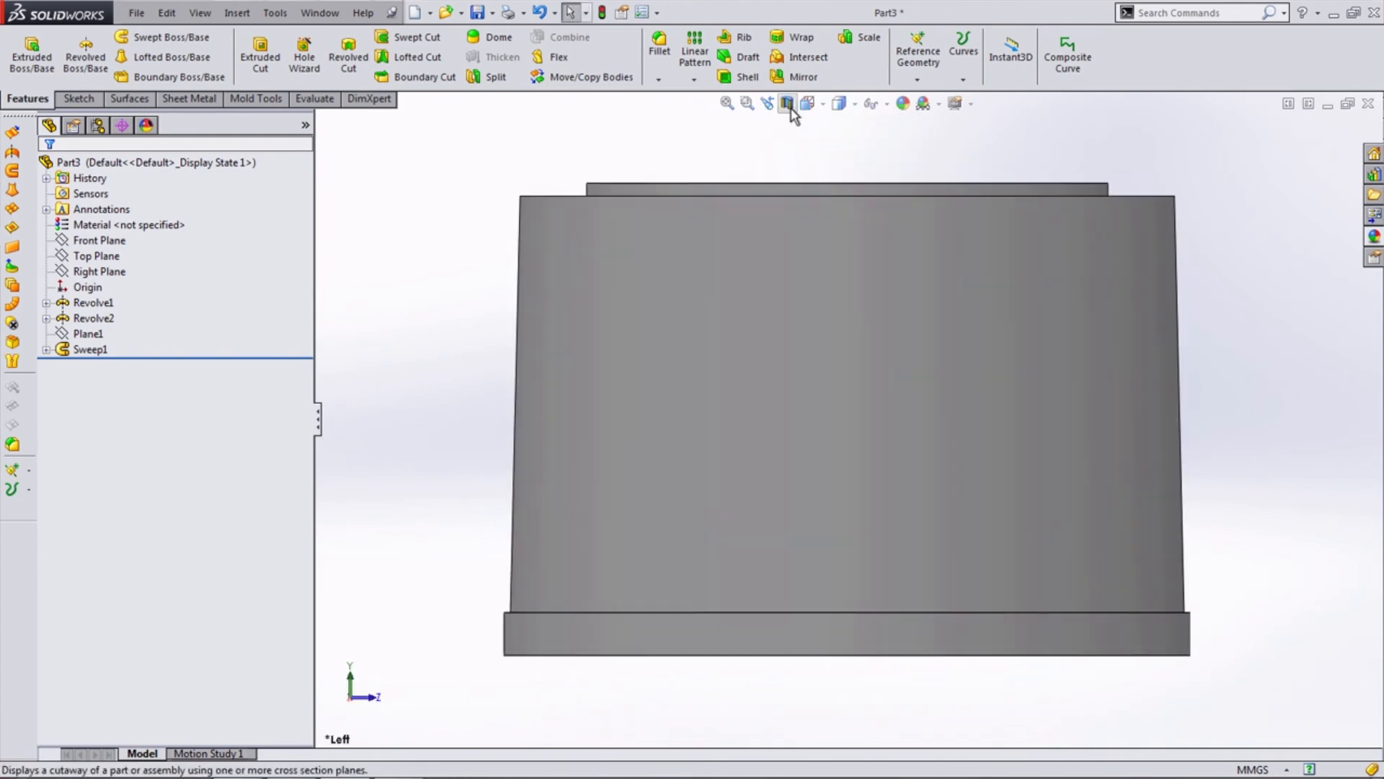
pyautogui.click(788, 105)
pyautogui.click(47, 171)
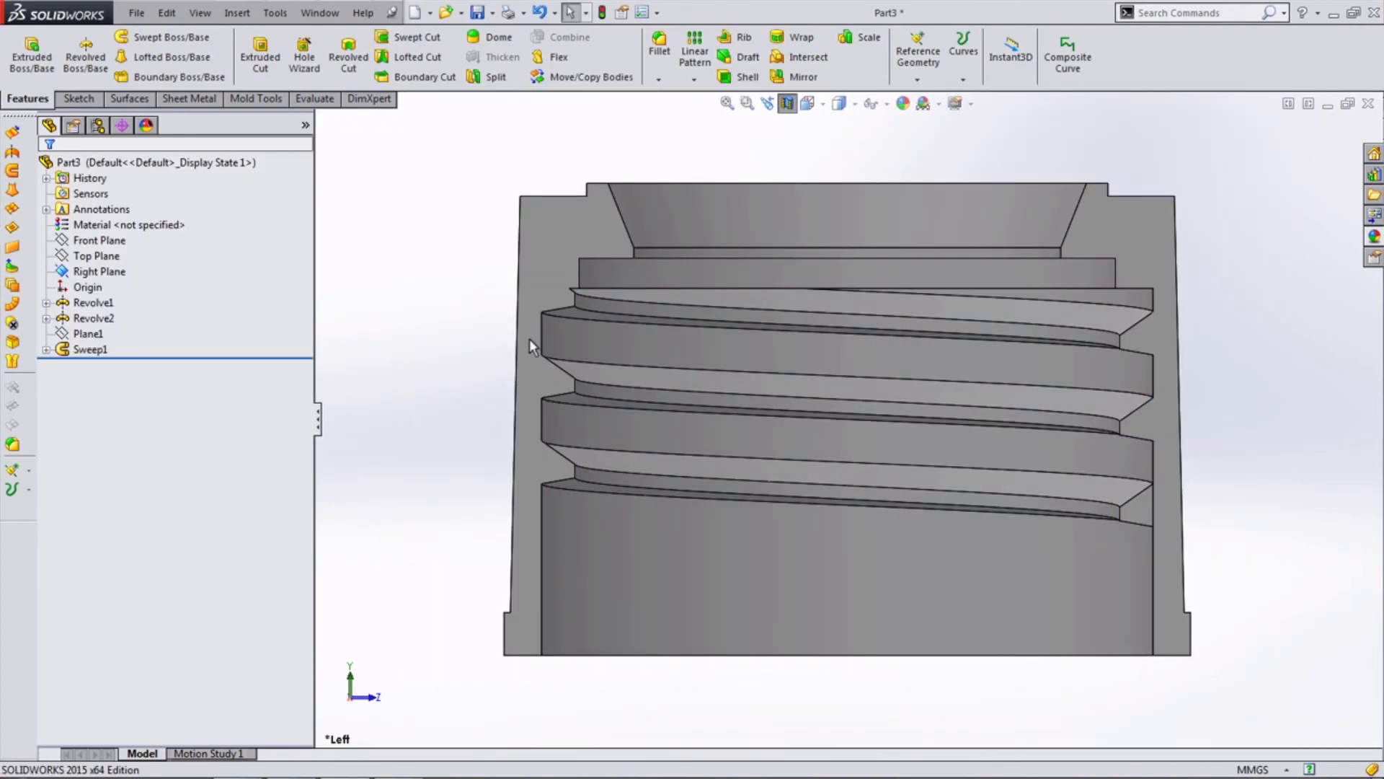
pyautogui.moveTo(1082, 533); pyautogui.dragTo(1145, 540, button='middle')
pyautogui.scroll(3, 1144, 540)
pyautogui.scroll(-3, 982, 448)
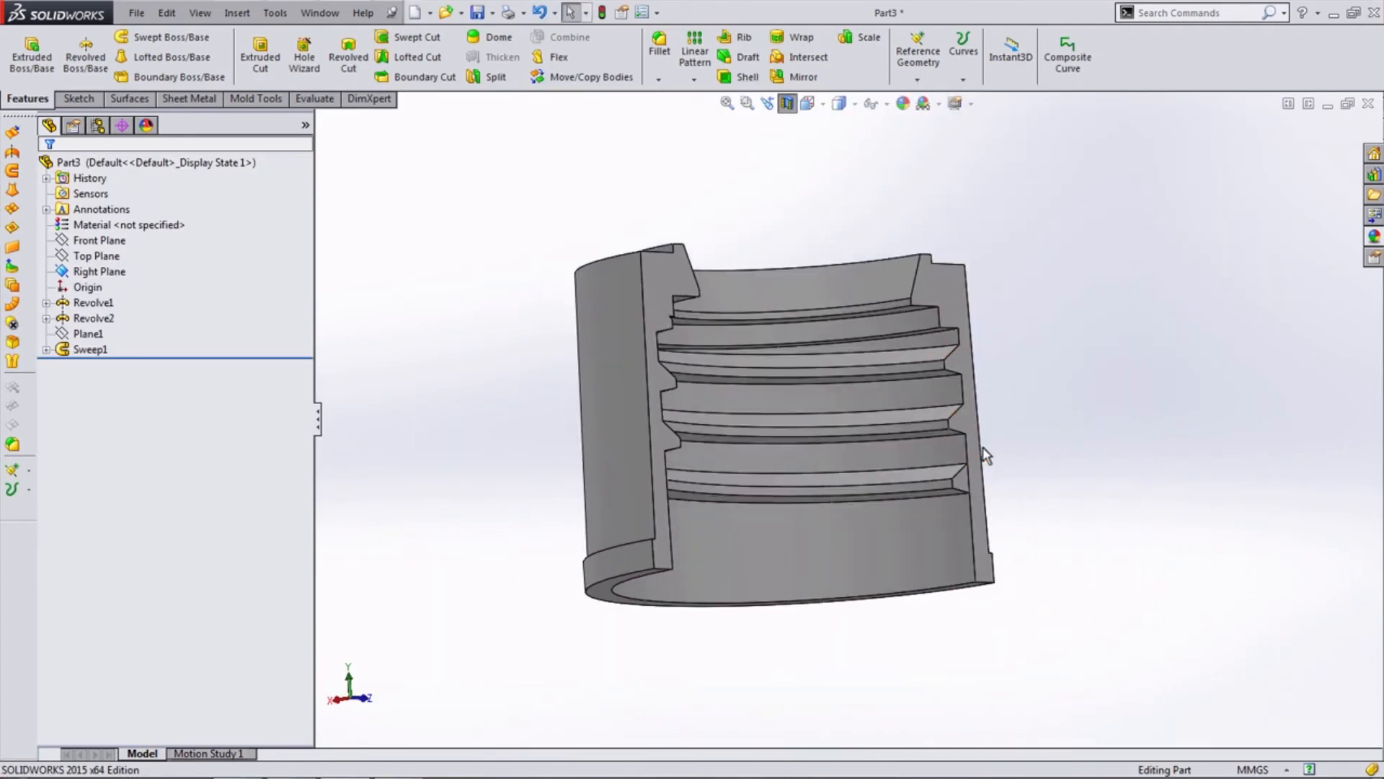
pyautogui.scroll(-1, 927, 521)
pyautogui.scroll(3, 626, 425)
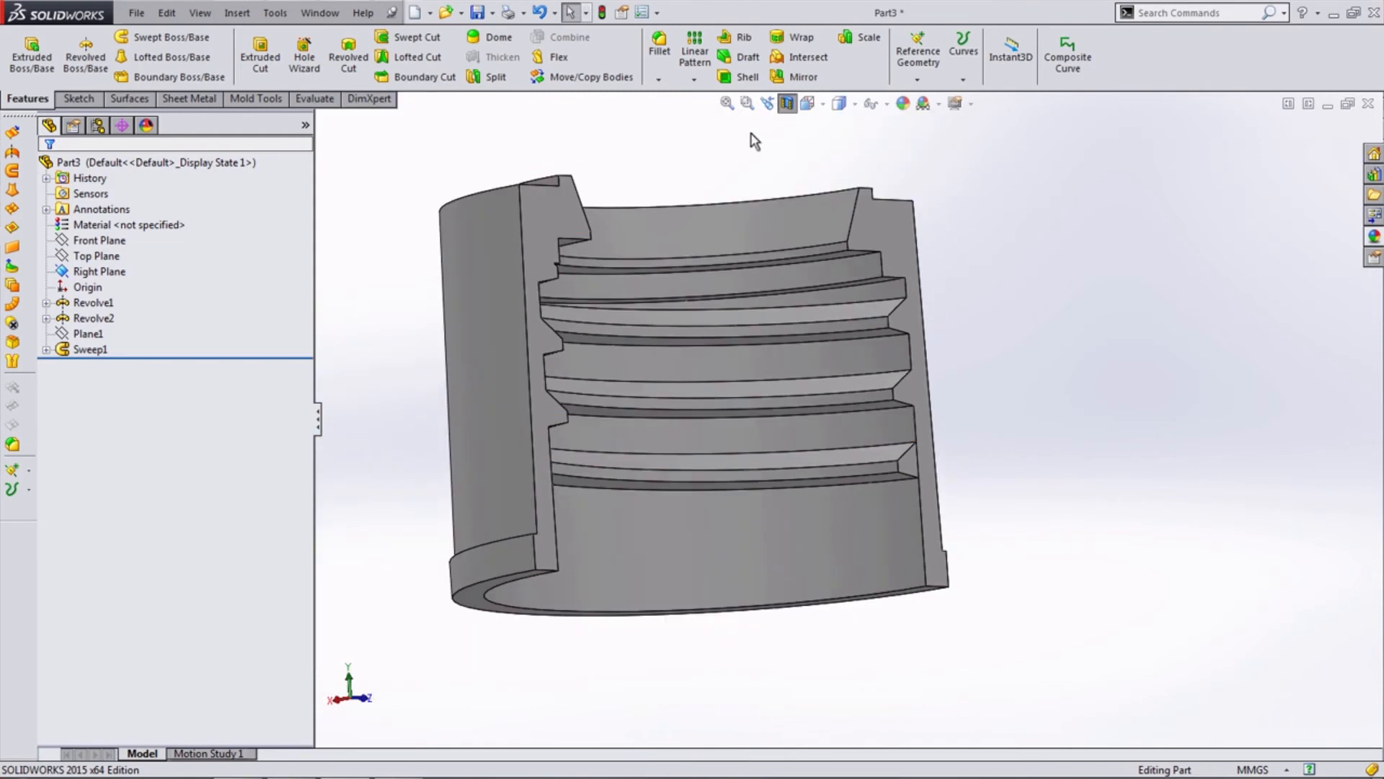
# Section the cap through the Front Plane instead of the Right Plane.
pyautogui.click(786, 103)
pyautogui.click(786, 103)
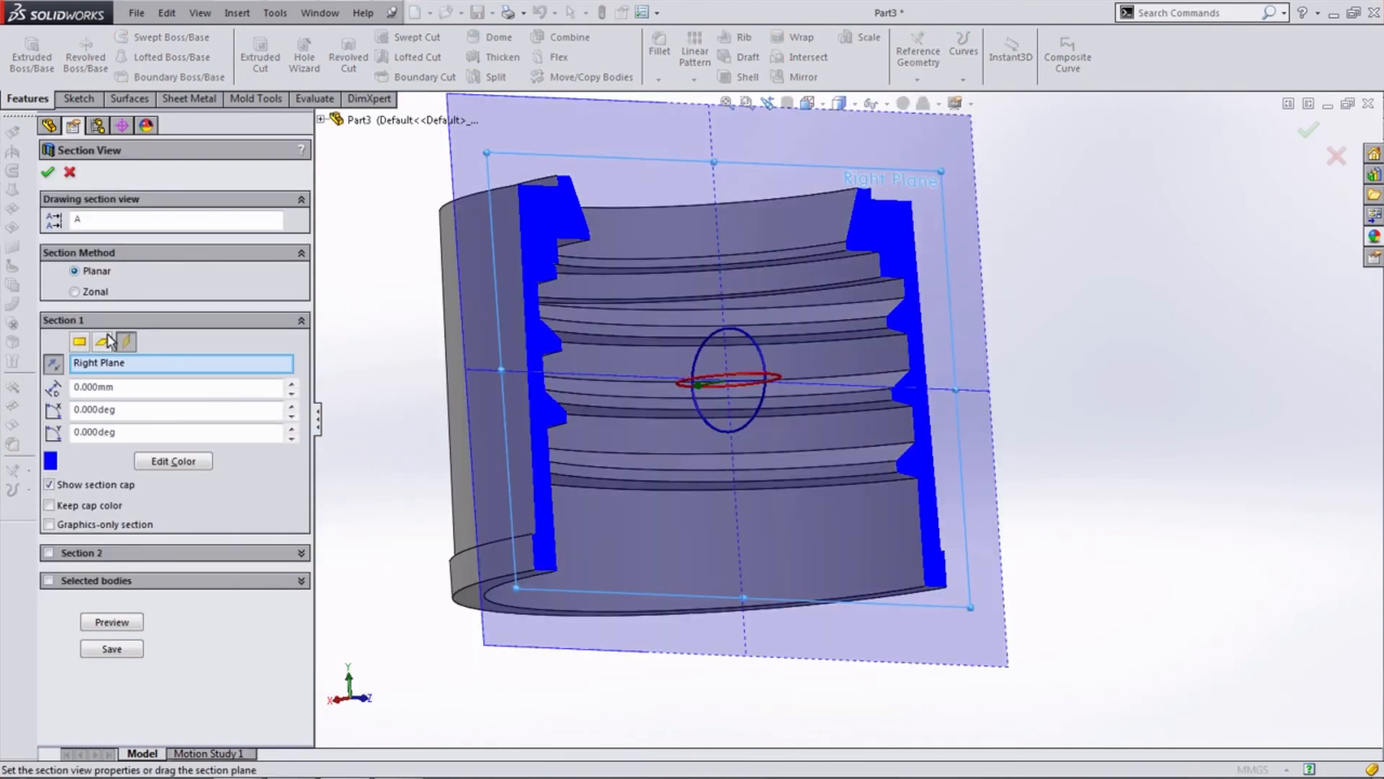
pyautogui.click(79, 341)
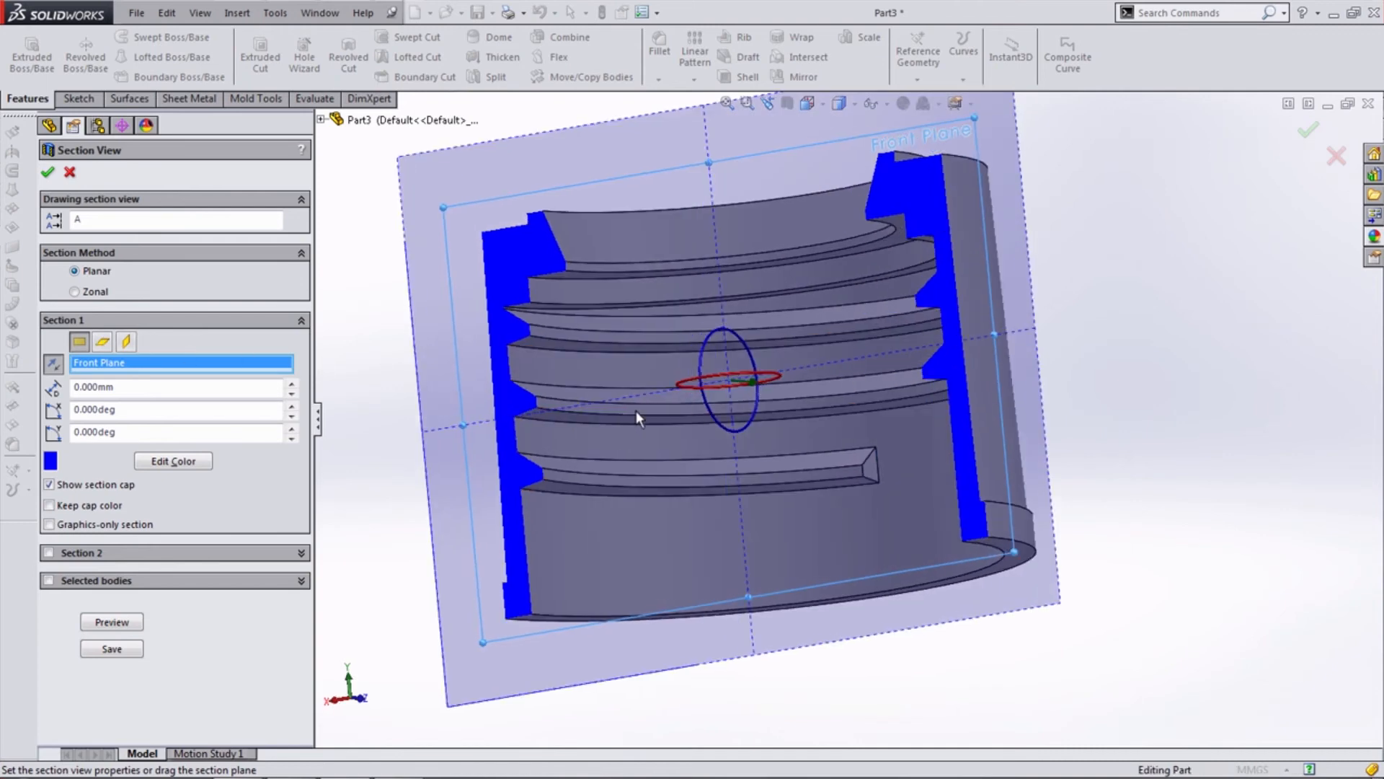
pyautogui.click(49, 174)
# Start a sketch on the flat end face of the lowest thread turn and convert the face's outline into sketch entities.
pyautogui.moveTo(741, 474); pyautogui.dragTo(728, 437, button='middle')
pyautogui.scroll(-1, 891, 515)
pyautogui.scroll(-2, 892, 515)
pyautogui.click(906, 486)
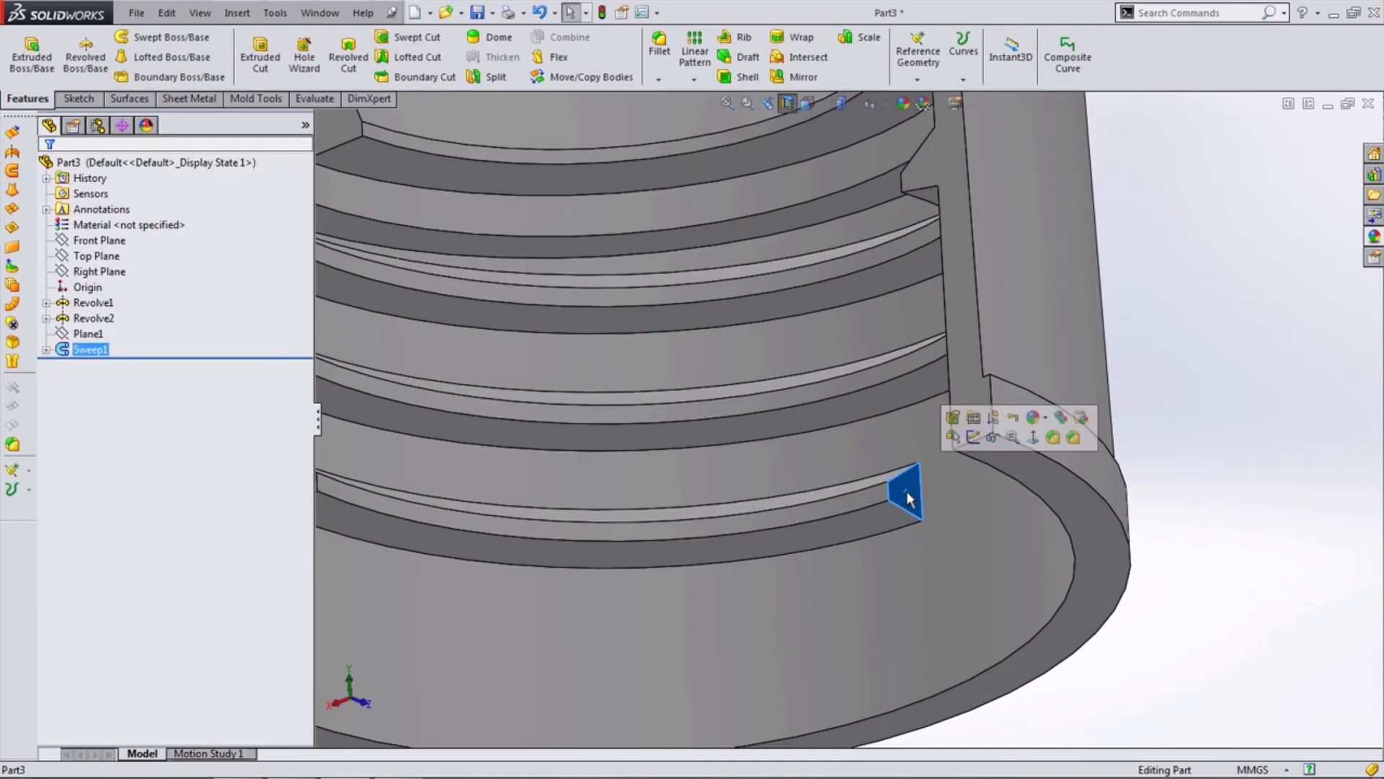
pyautogui.click(974, 437)
pyautogui.scroll(3, 927, 498)
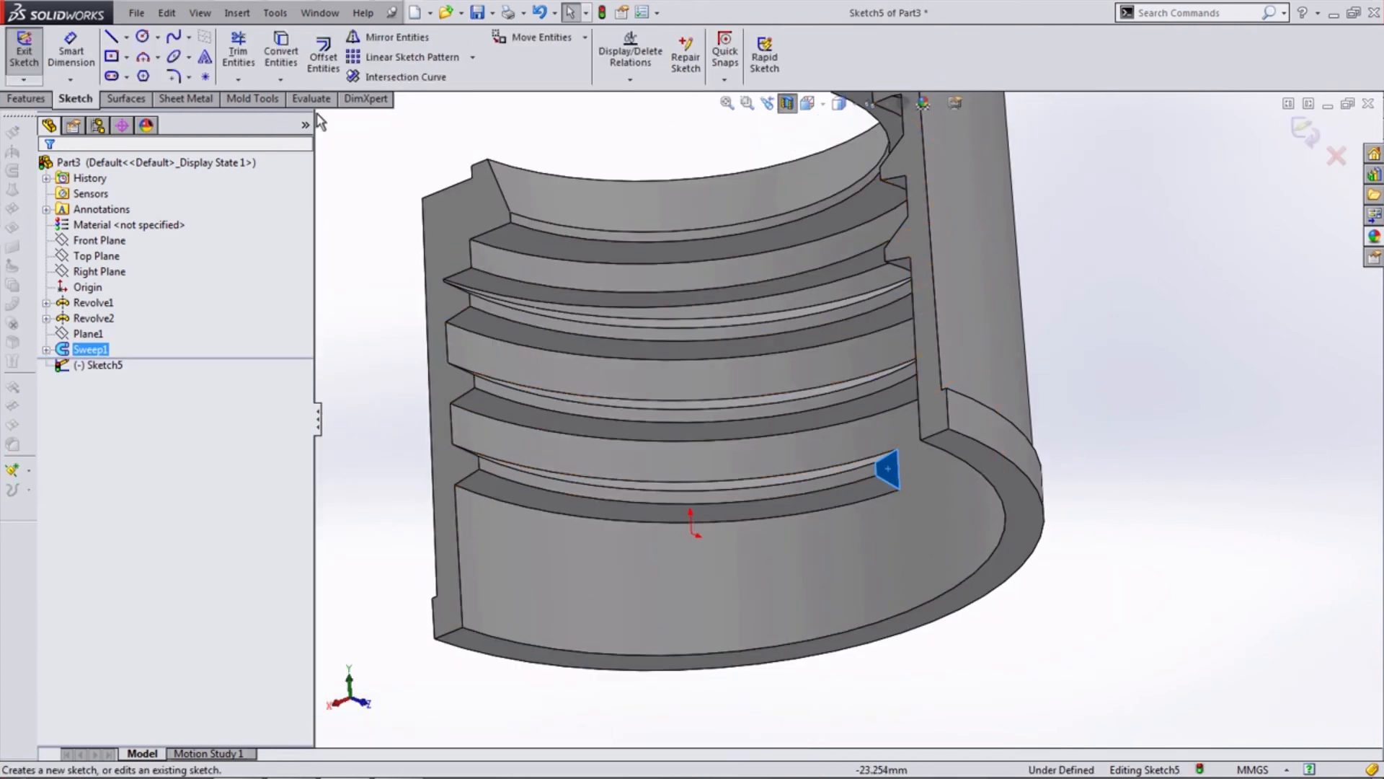
pyautogui.click(283, 61)
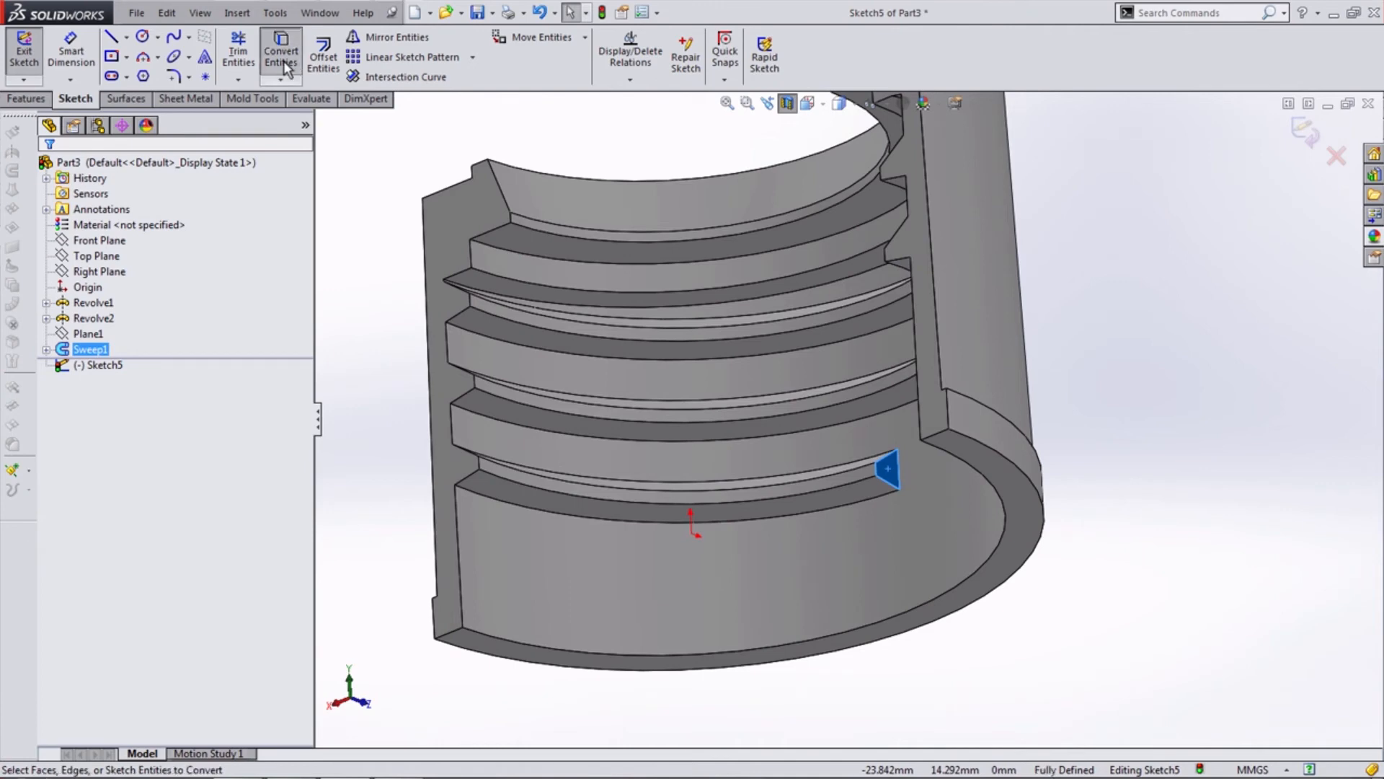
pyautogui.moveTo(780, 491); pyautogui.dragTo(837, 479, button='middle')
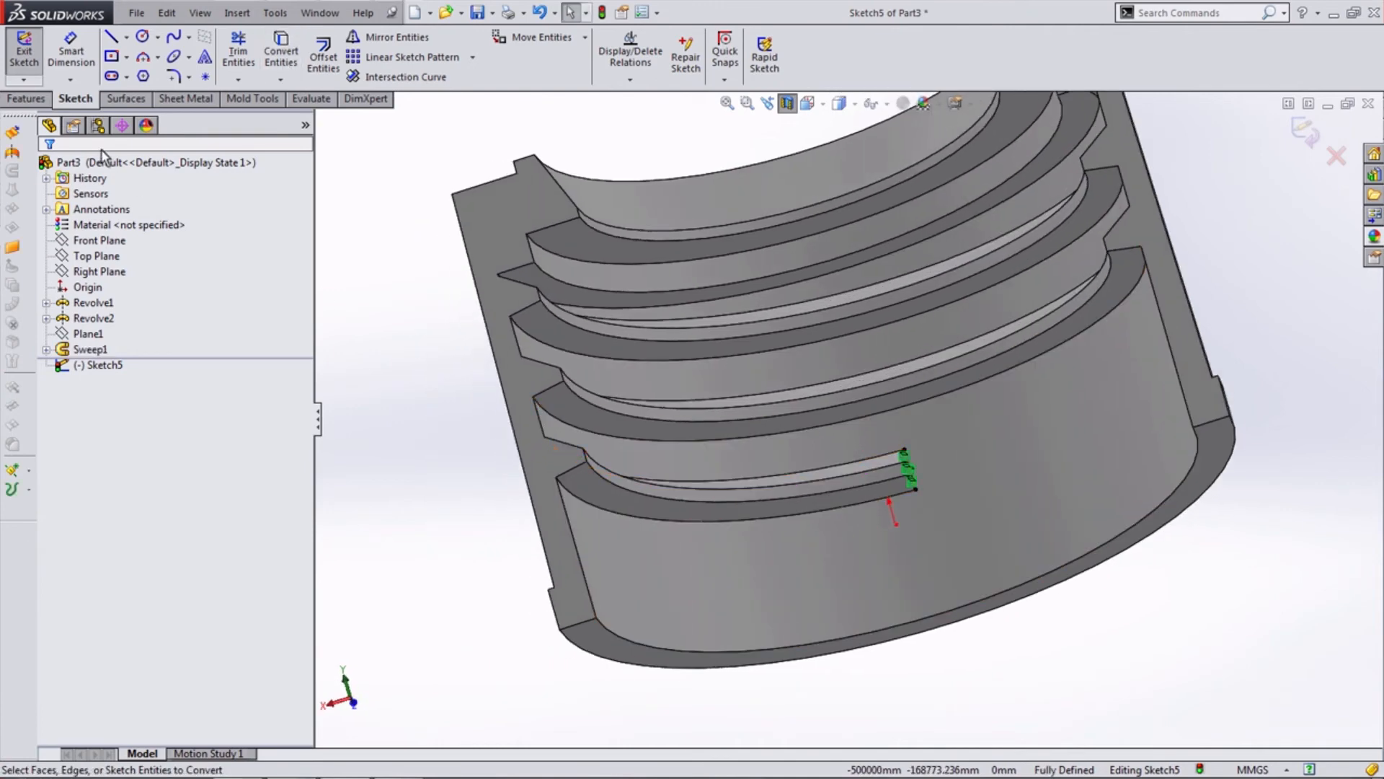
# Extrude the converted thread-end outline as a boss Up To Surface, ending at the cap's outer wall face, with Merge result on.
pyautogui.click(28, 98)
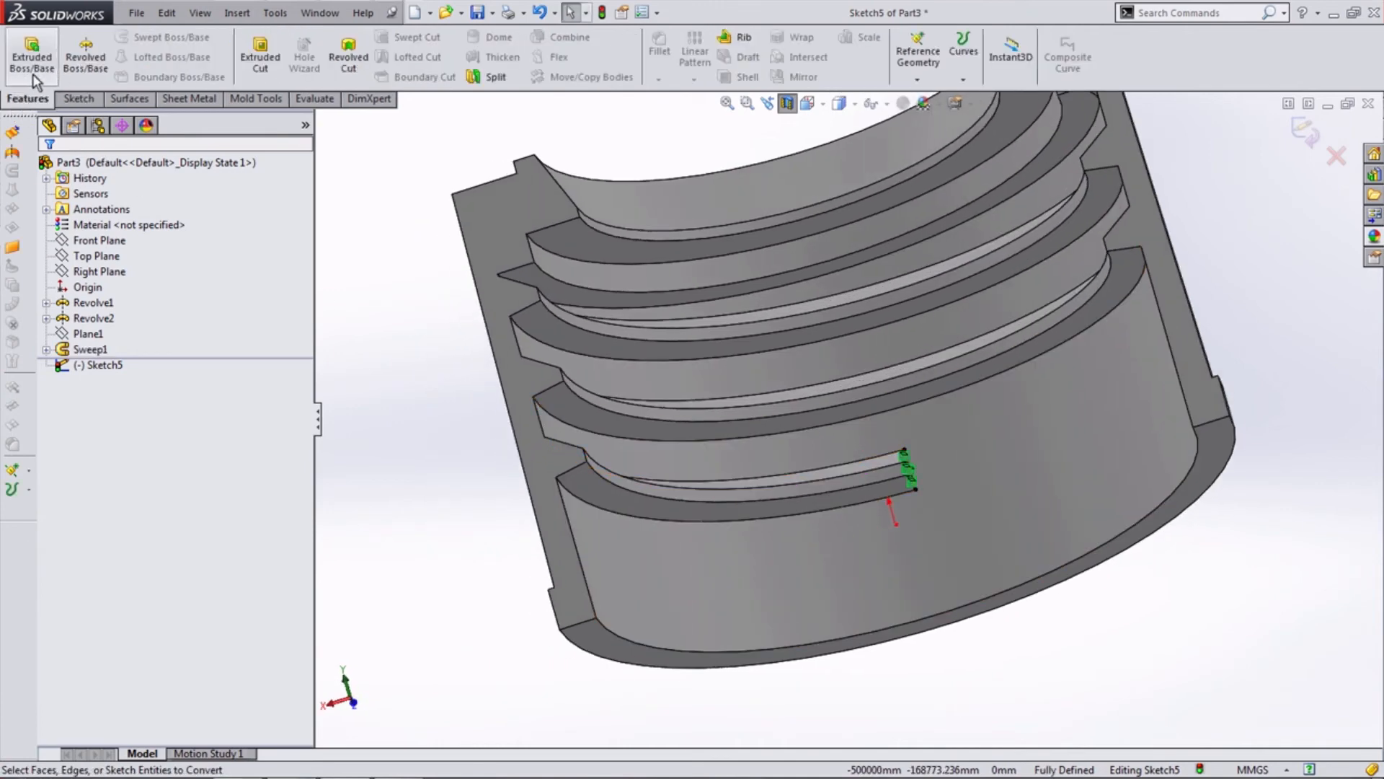
pyautogui.click(33, 62)
pyautogui.moveTo(1081, 577); pyautogui.dragTo(938, 439, button='middle')
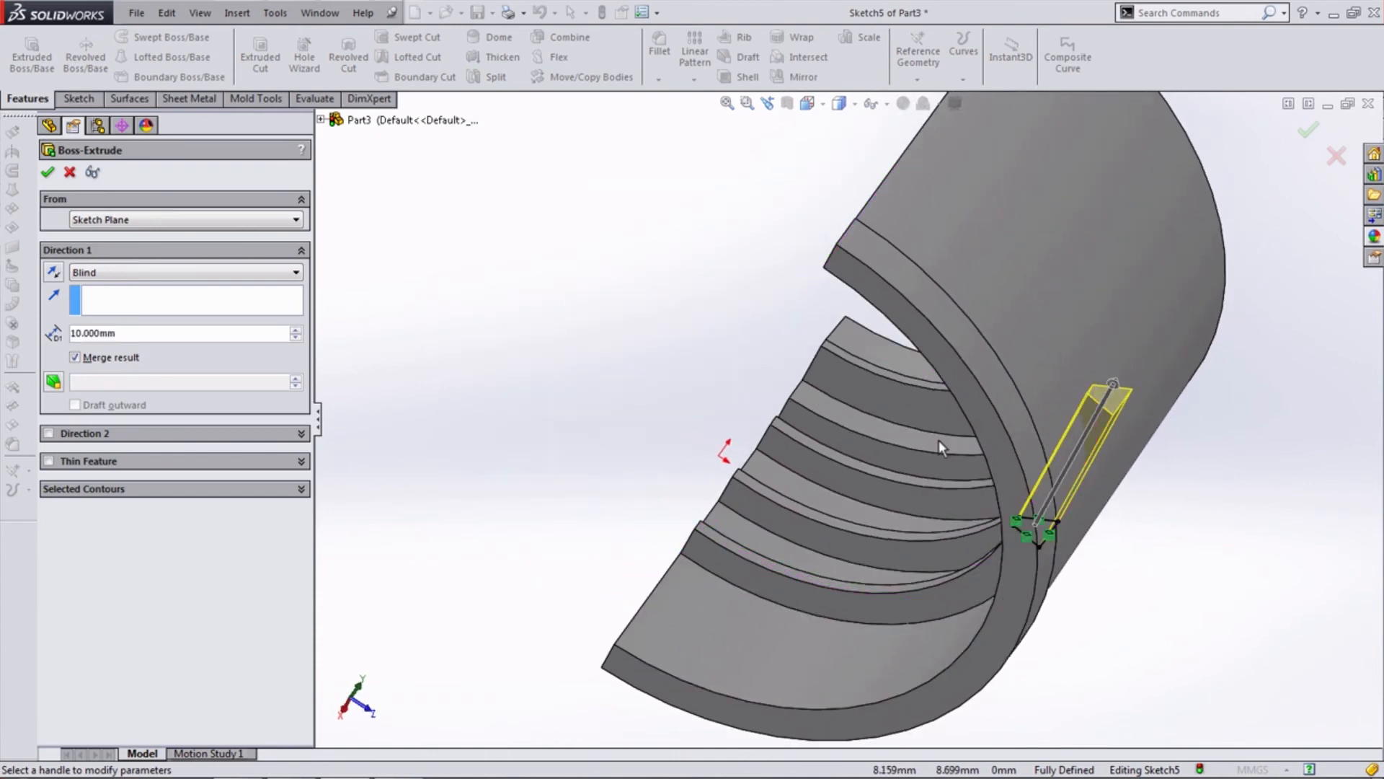
pyautogui.click(81, 278)
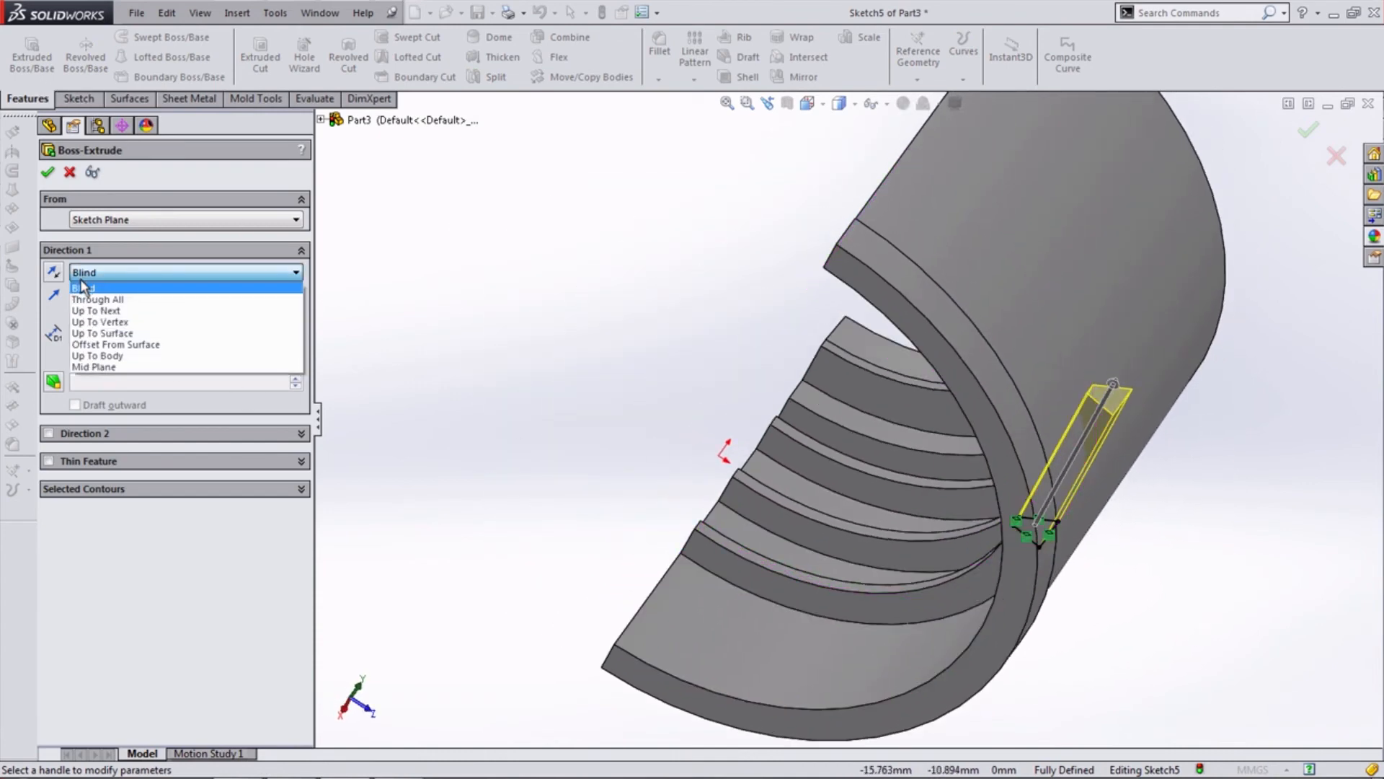
pyautogui.click(102, 334)
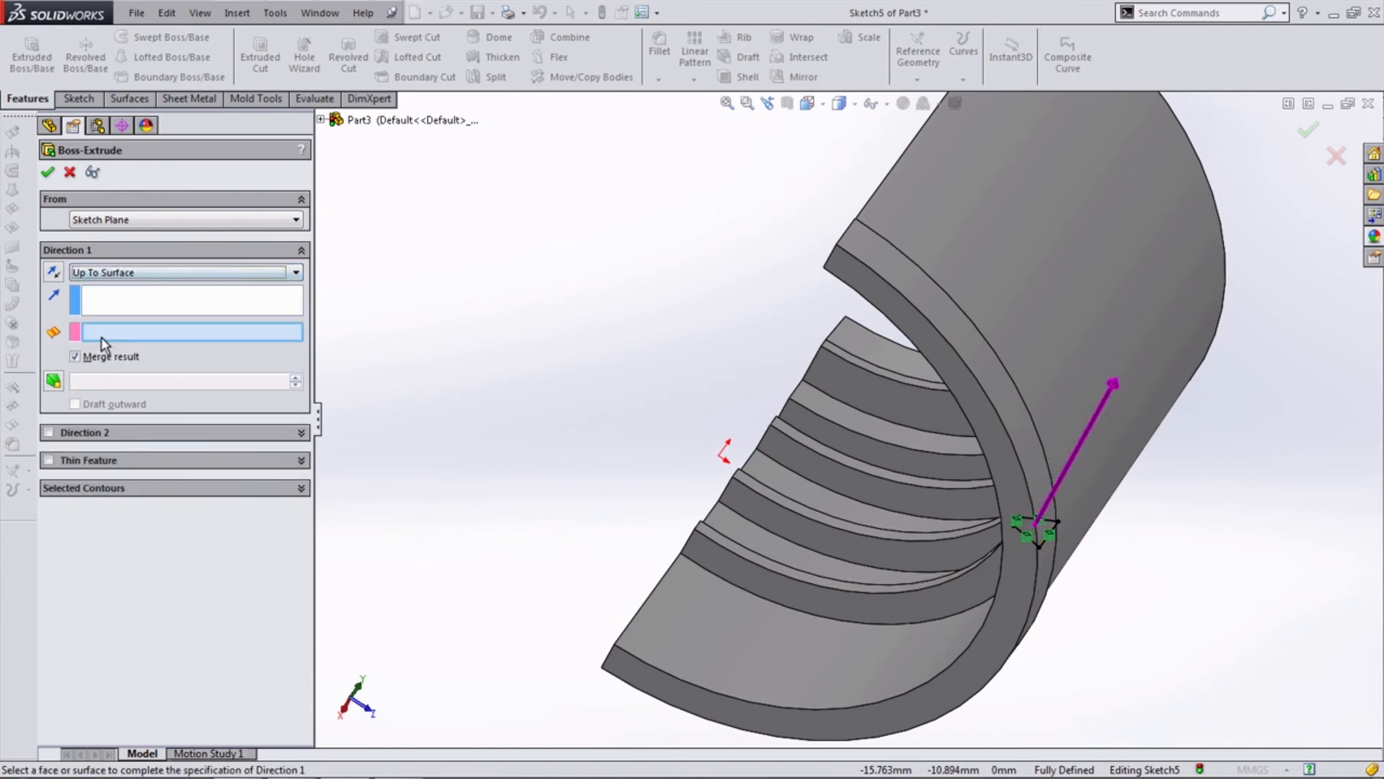
pyautogui.click(1002, 313)
pyautogui.moveTo(965, 391); pyautogui.dragTo(1163, 622, button='middle')
pyautogui.click(48, 174)
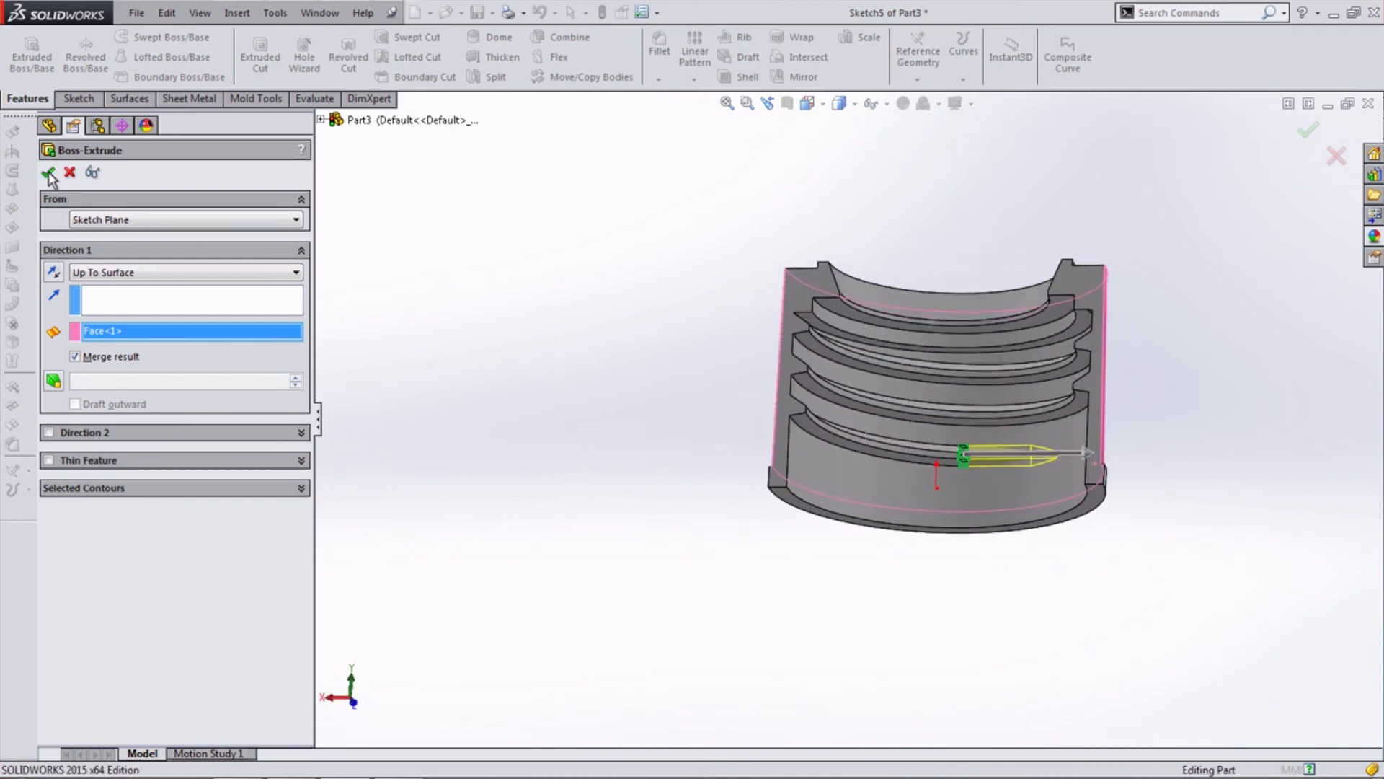
# Examine up close how the extruded thread end runs out into the cap's inner wall.
pyautogui.scroll(-3, 1018, 467)
pyautogui.moveTo(1018, 464); pyautogui.dragTo(1040, 443, button='middle')
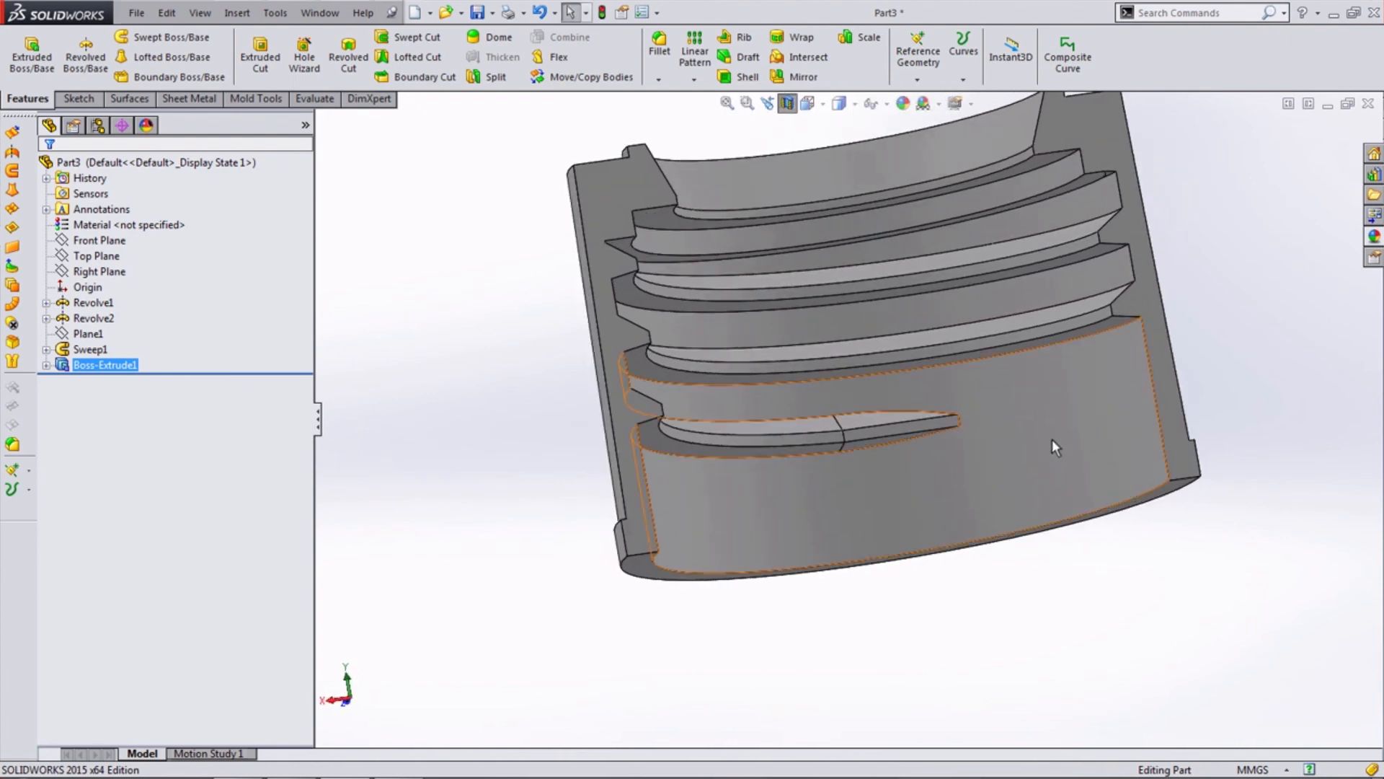
pyautogui.scroll(-8, 924, 423)
pyautogui.moveTo(840, 418); pyautogui.dragTo(834, 470, button='middle')
pyautogui.press('f')
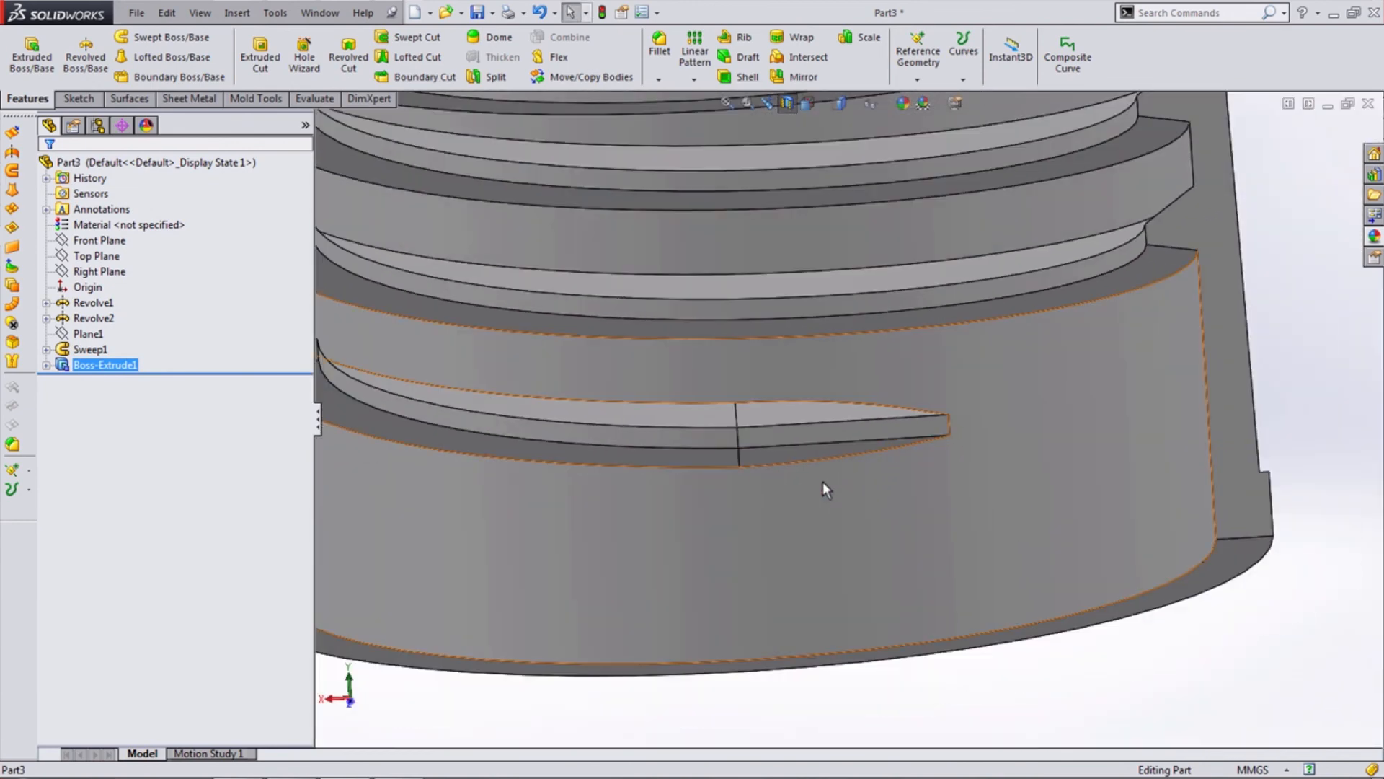
# Go through the standard views and show the sectioned cap in the Back view with the internal thread facing front.
pyautogui.click(808, 103)
pyautogui.click(833, 168)
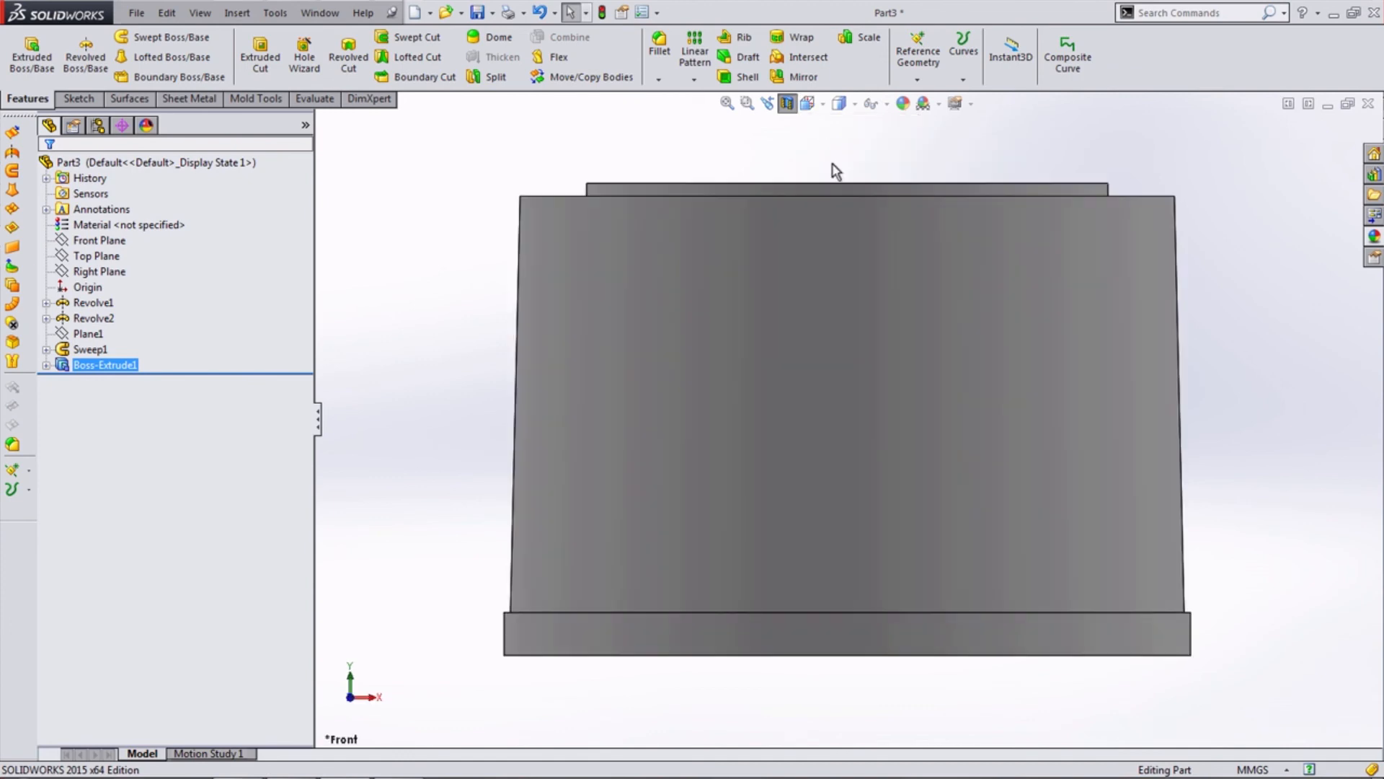
pyautogui.click(808, 103)
pyautogui.click(818, 179)
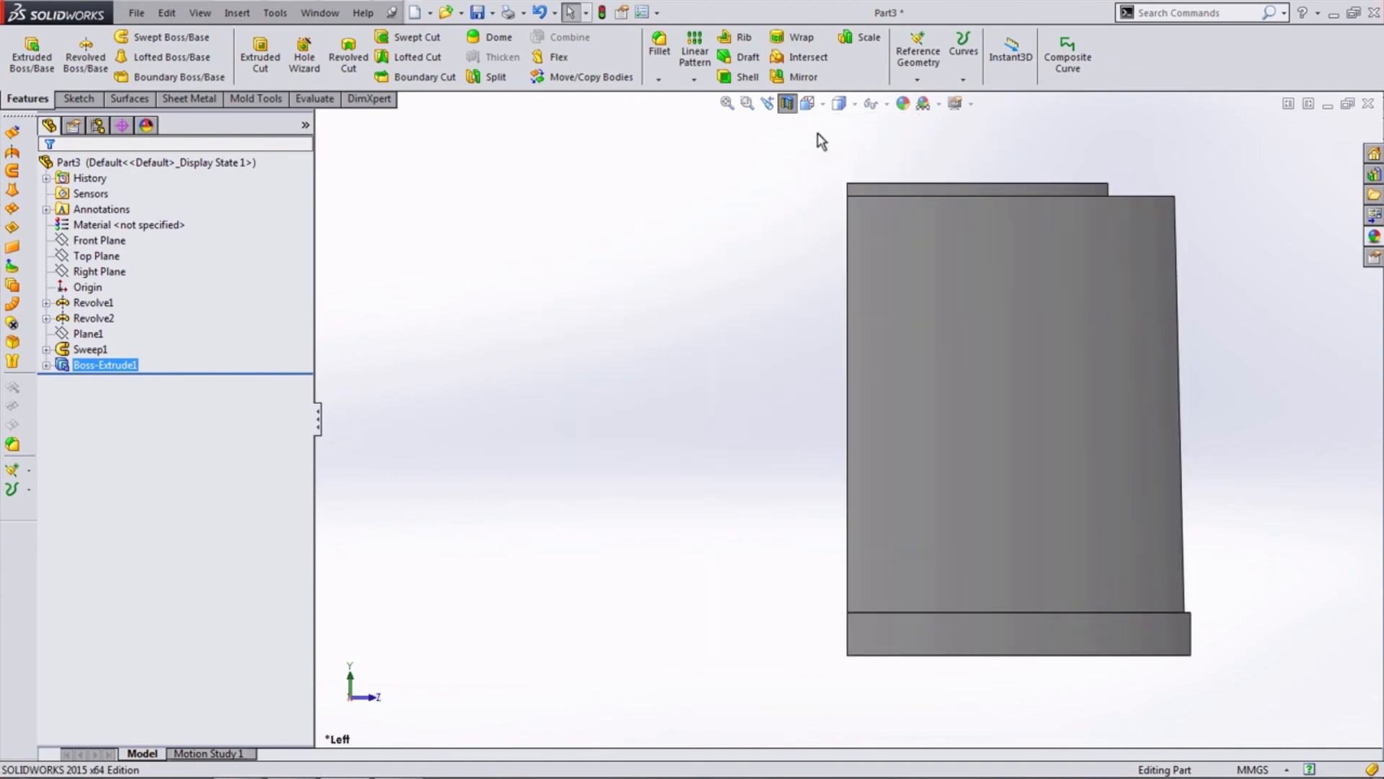
pyautogui.click(808, 103)
pyautogui.click(866, 175)
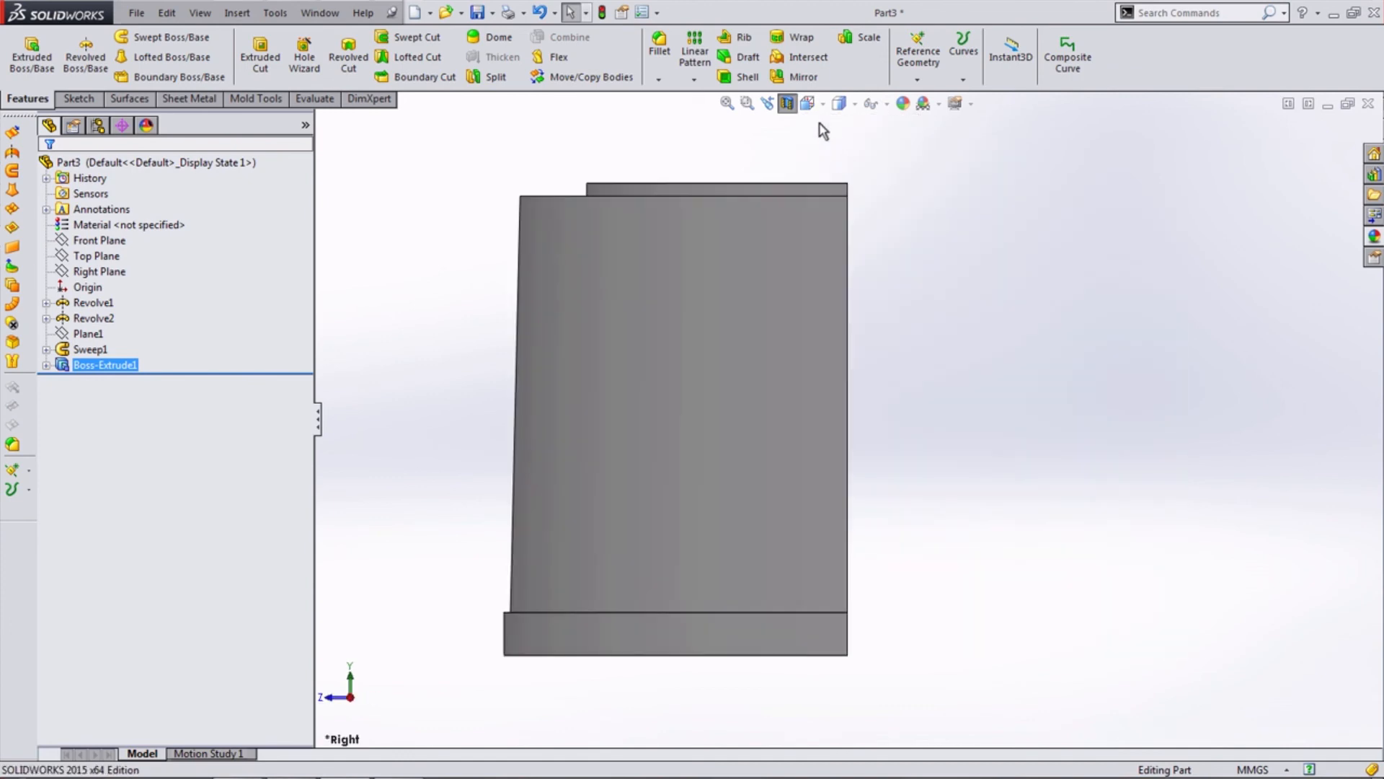
pyautogui.click(808, 103)
pyautogui.click(871, 167)
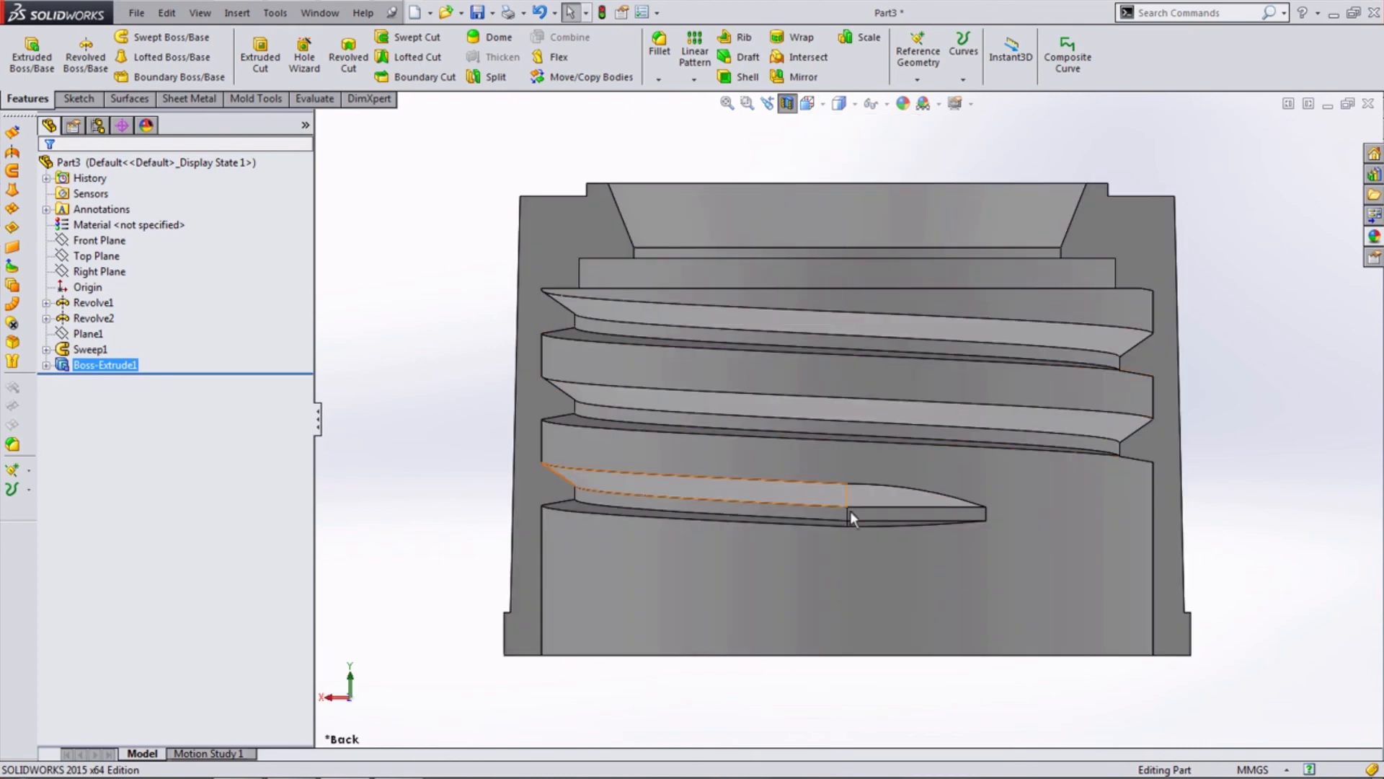
# Clear the selection, turn off the section view and look at the whole cap from an angle.
pyautogui.scroll(3, 850, 510)
pyautogui.click(842, 587)
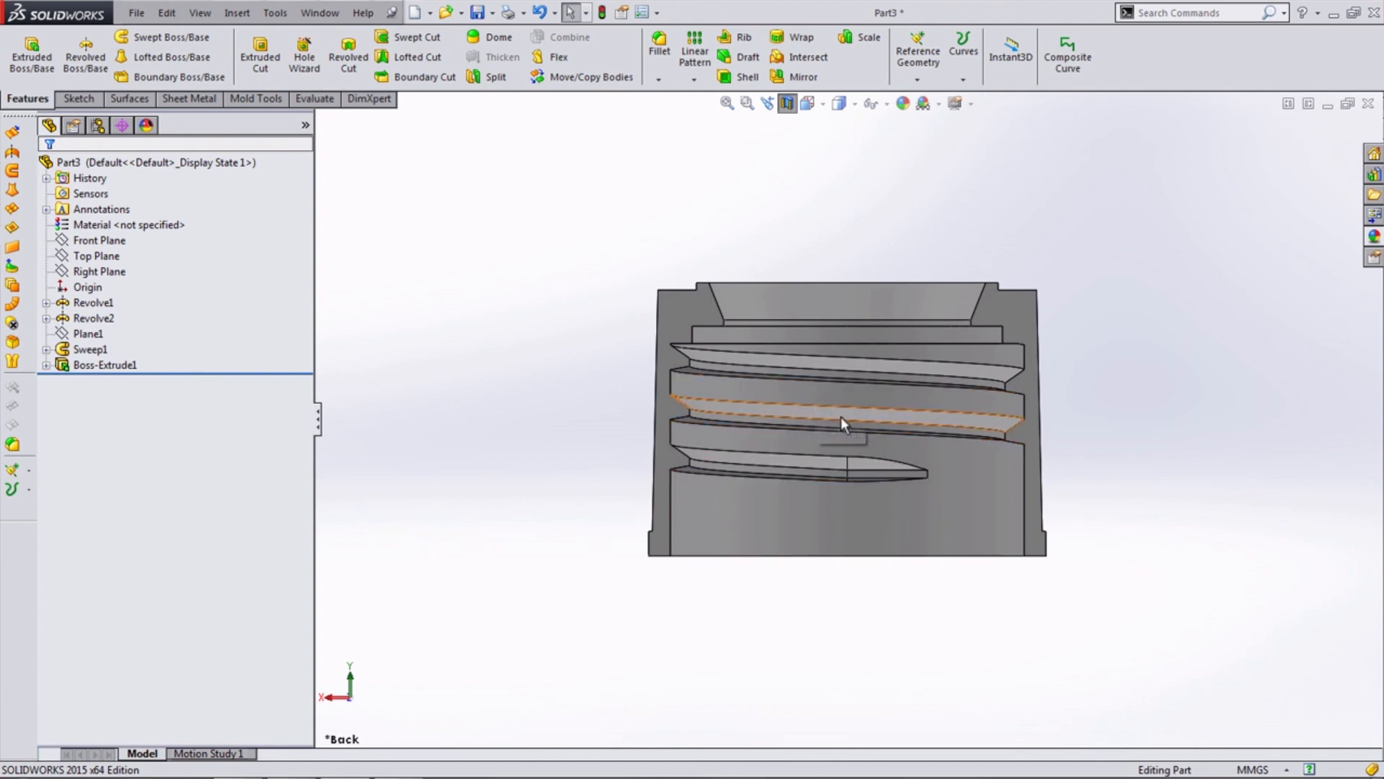
pyautogui.scroll(2, 840, 416)
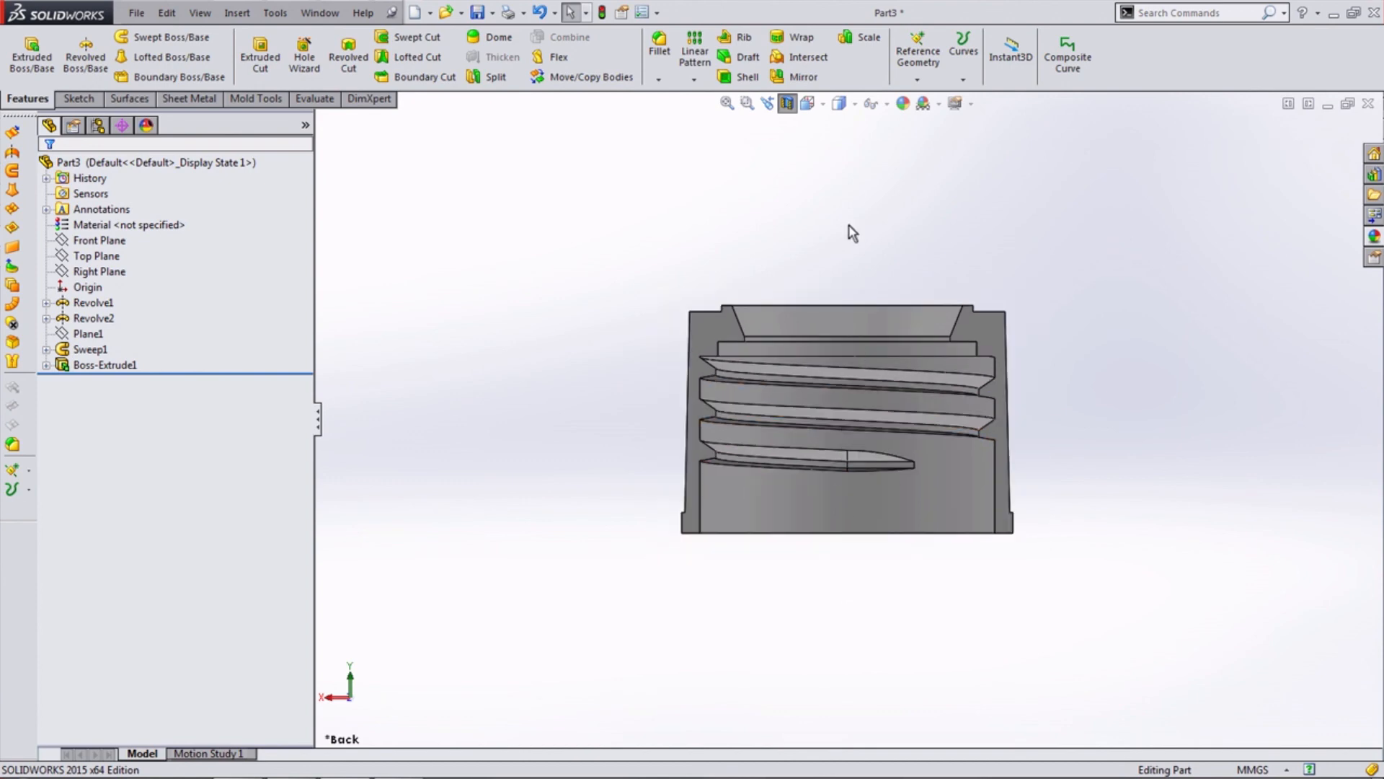
pyautogui.click(787, 103)
pyautogui.moveTo(837, 222); pyautogui.dragTo(811, 329, button='middle')
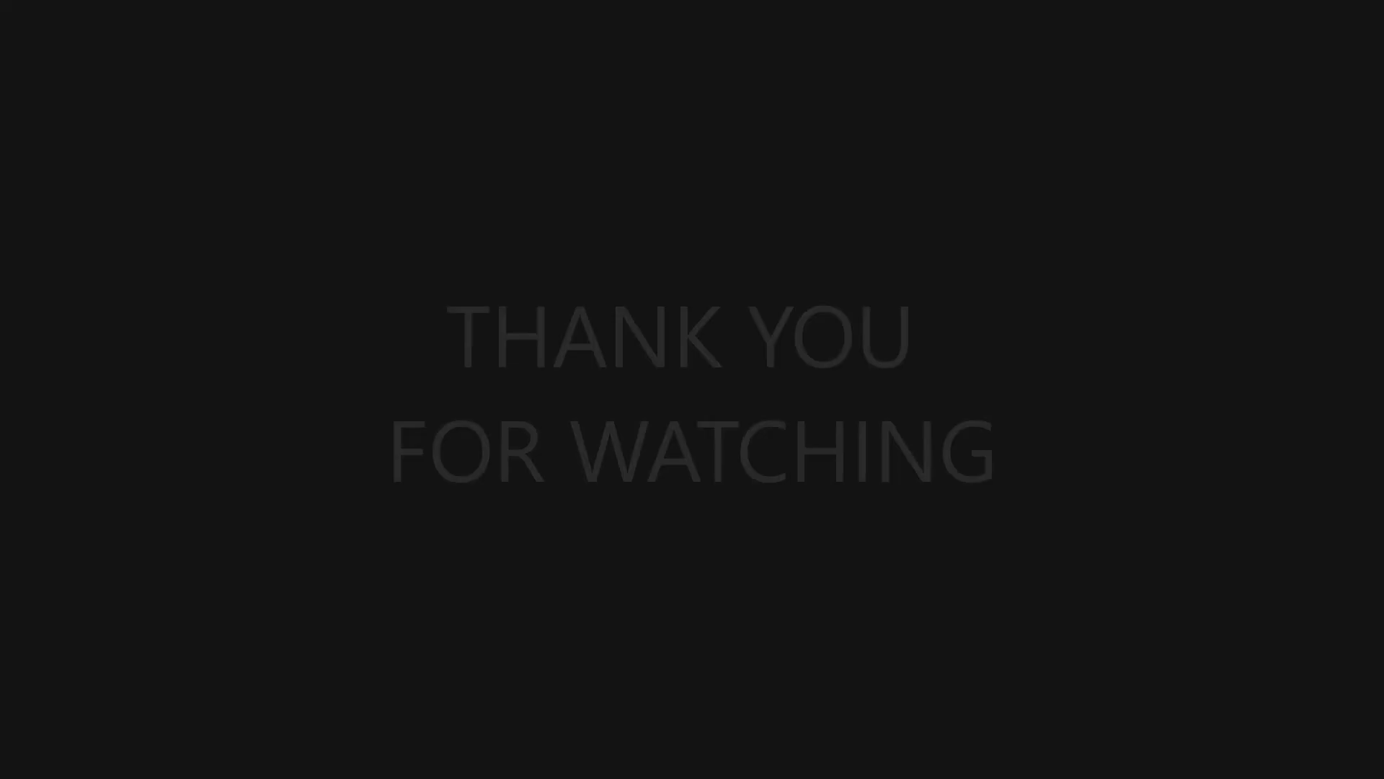